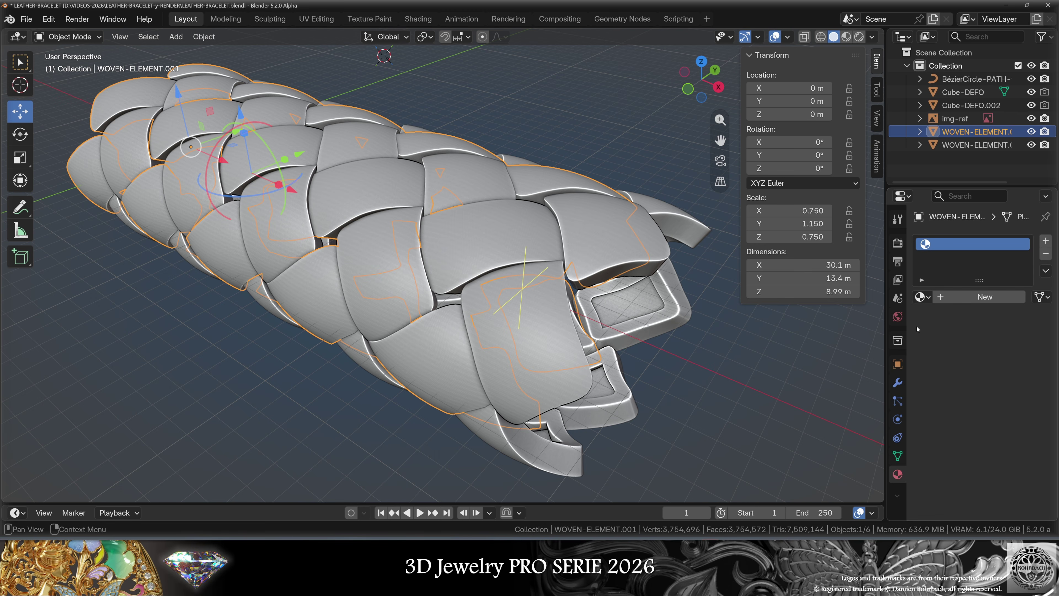
# Create a new material for WOVEN-ELEMENT.001 and name it Material-1.
pyautogui.click(966, 297)
pyautogui.click(973, 297)
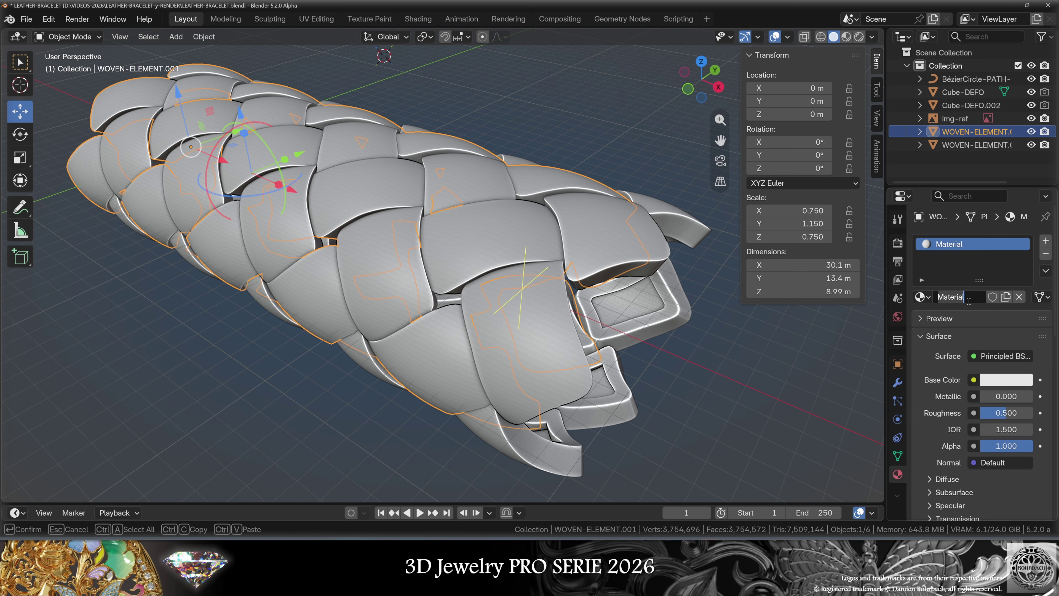
pyautogui.press('End')
pyautogui.write('-1')
pyautogui.press('Return')
# Add a separate new material to WOVEN-ELEMENT.002.
pyautogui.click(976, 145)
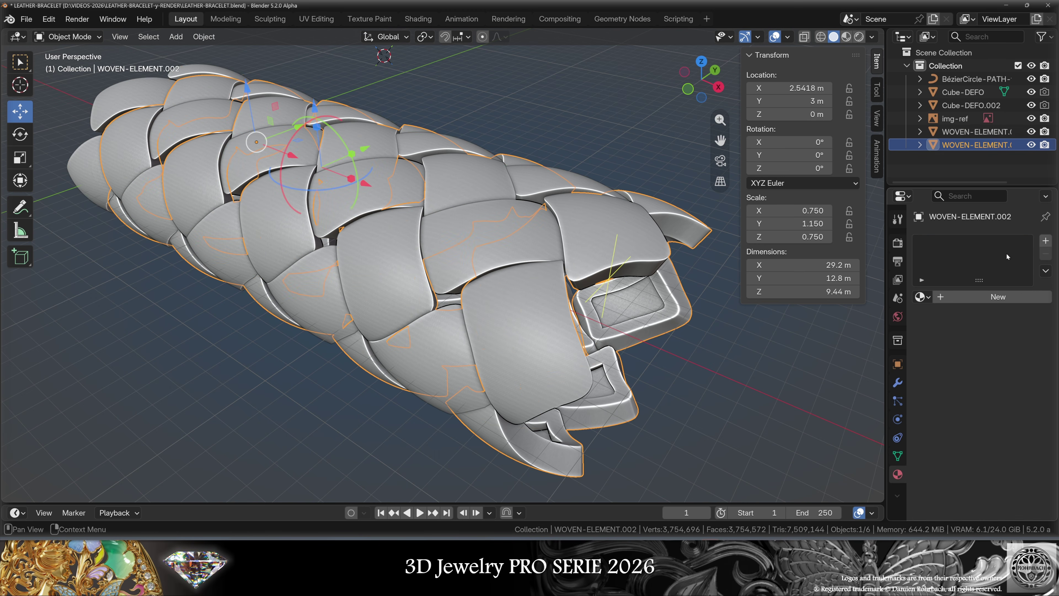
pyautogui.click(1047, 241)
pyautogui.click(998, 297)
# Set WOVEN-ELEMENT.002's viewport display colour to dark grey, value about 0.416, and the viewport metallic of both woven elements' materials to 0.5.
pyautogui.scroll(-15, 951, 418)
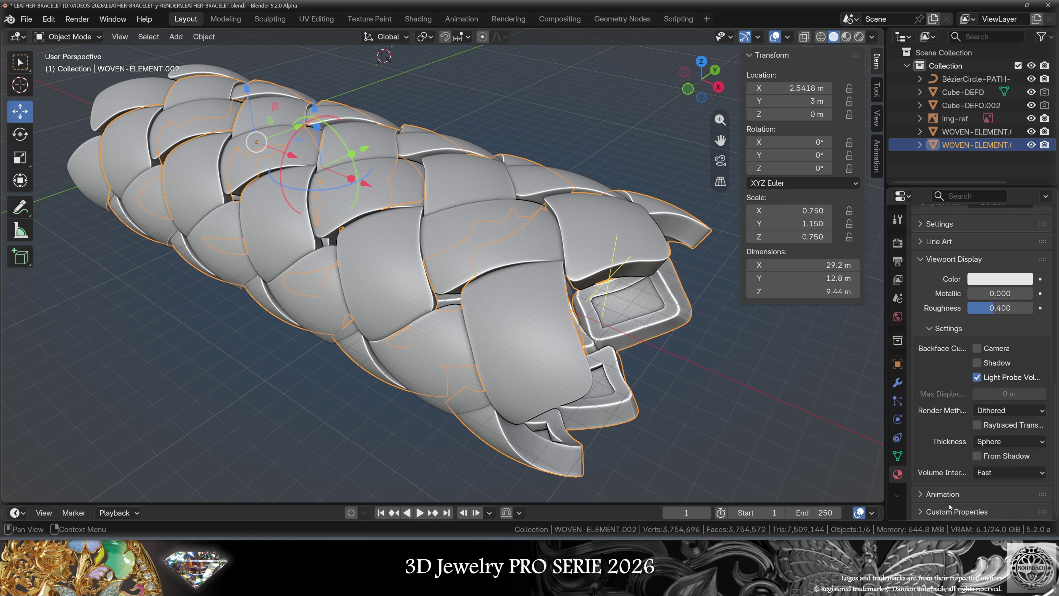
pyautogui.click(1000, 279)
pyautogui.moveTo(1020, 93); pyautogui.dragTo(1020, 125)
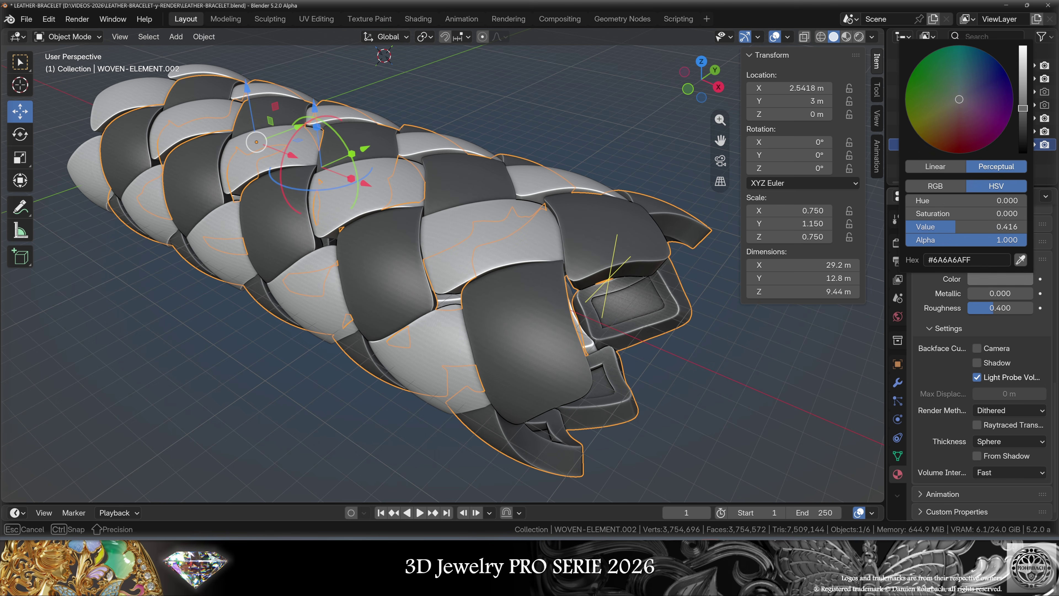
pyautogui.moveTo(968, 294); pyautogui.dragTo(1000, 294)
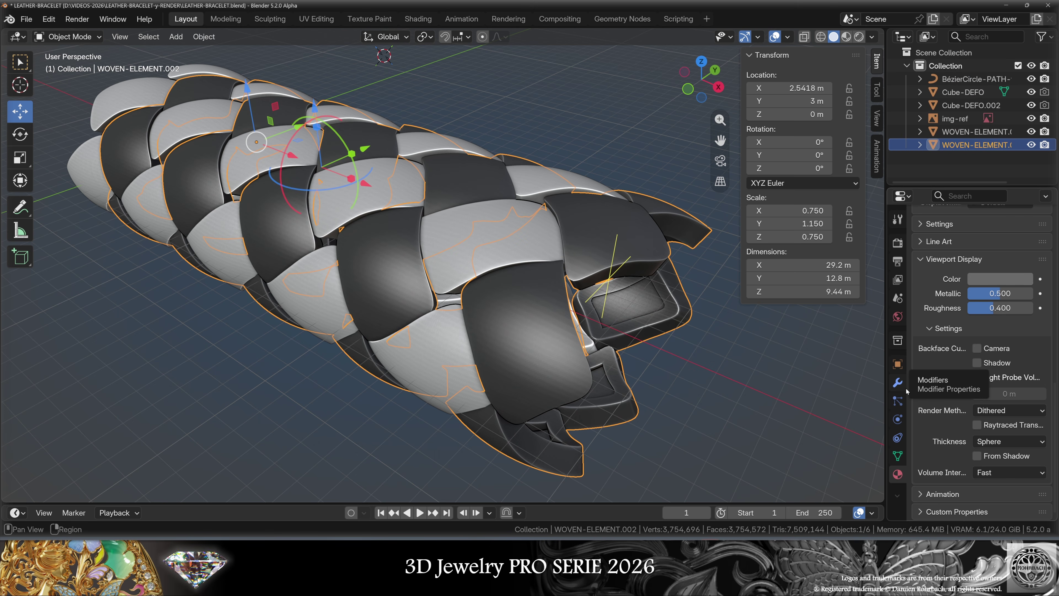
pyautogui.click(577, 251)
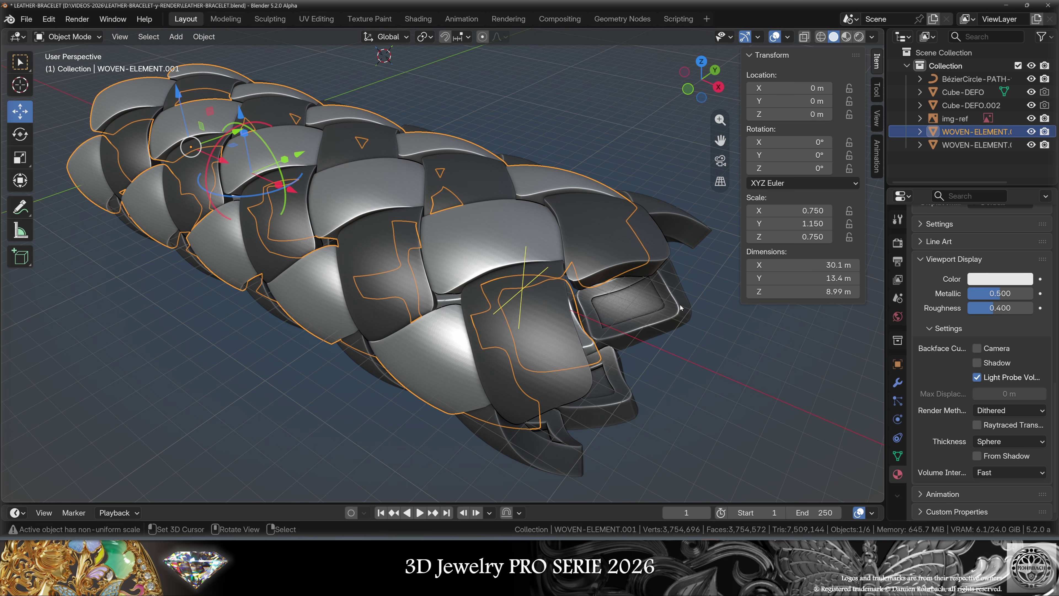
# Compare the braid with the reference bracelet from the top and consult the men's bangle size guide for wrist dimensions.
pyautogui.press('KP_7')
pyautogui.click(540, 296)
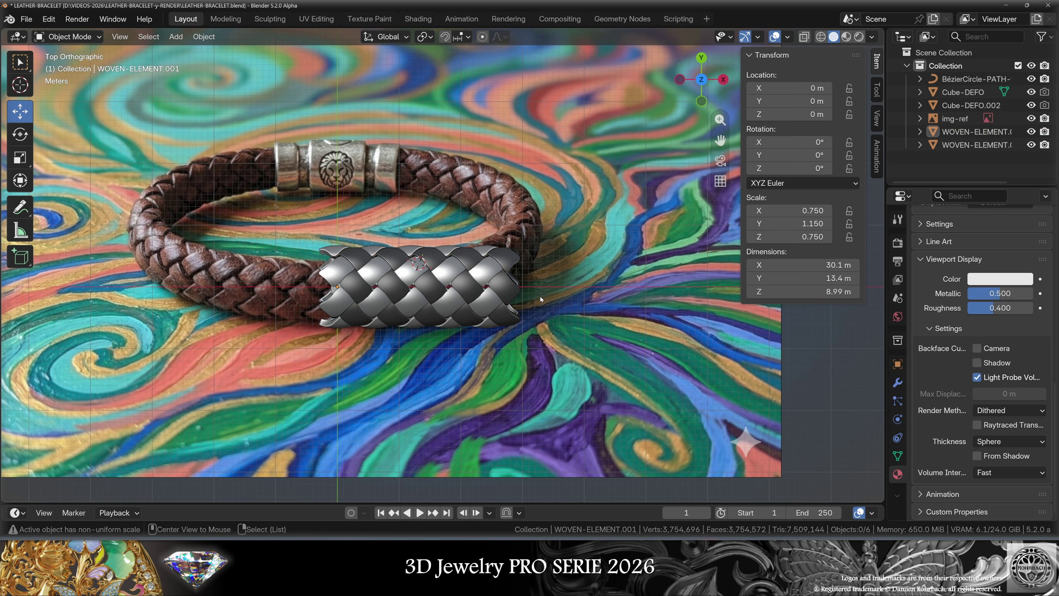
pyautogui.keyDown('shift'); pyautogui.moveTo(541, 296); pyautogui.dragTo(570, 338, button='middle'); pyautogui.keyUp('shift')
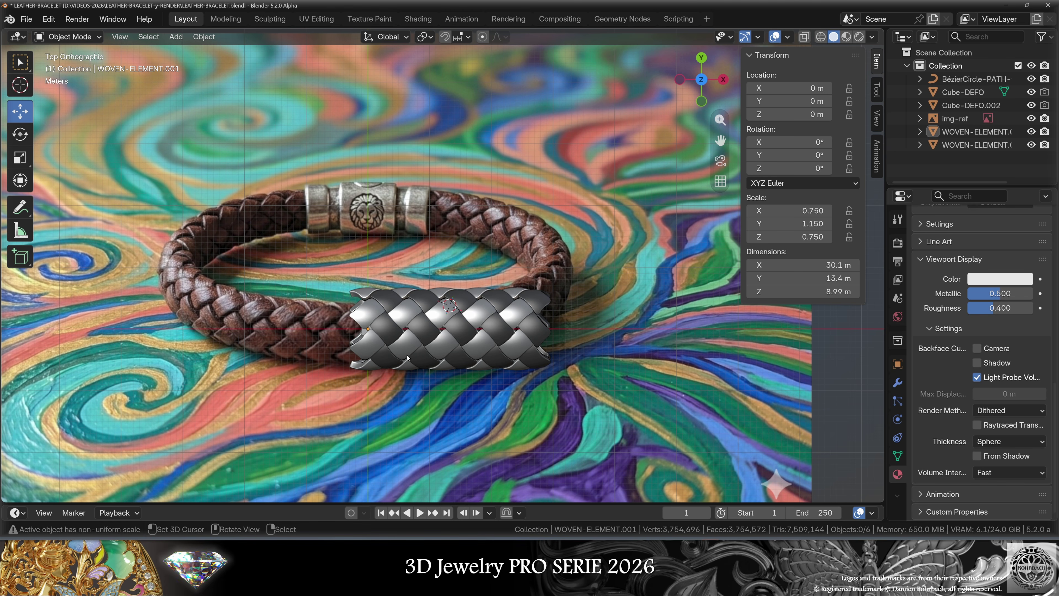
pyautogui.scroll(1, 425, 337)
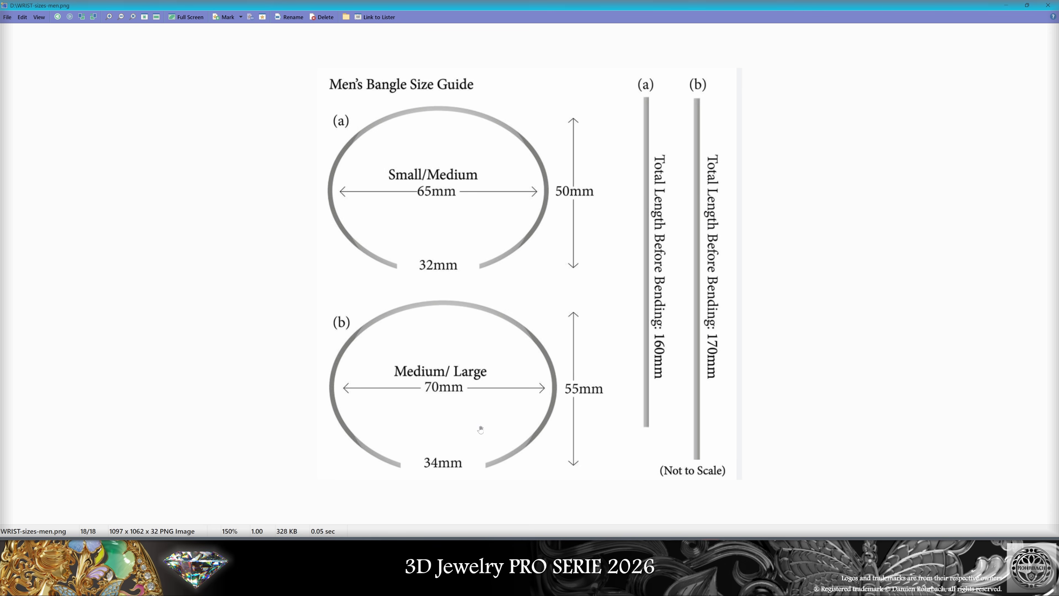
pyautogui.press('Escape')
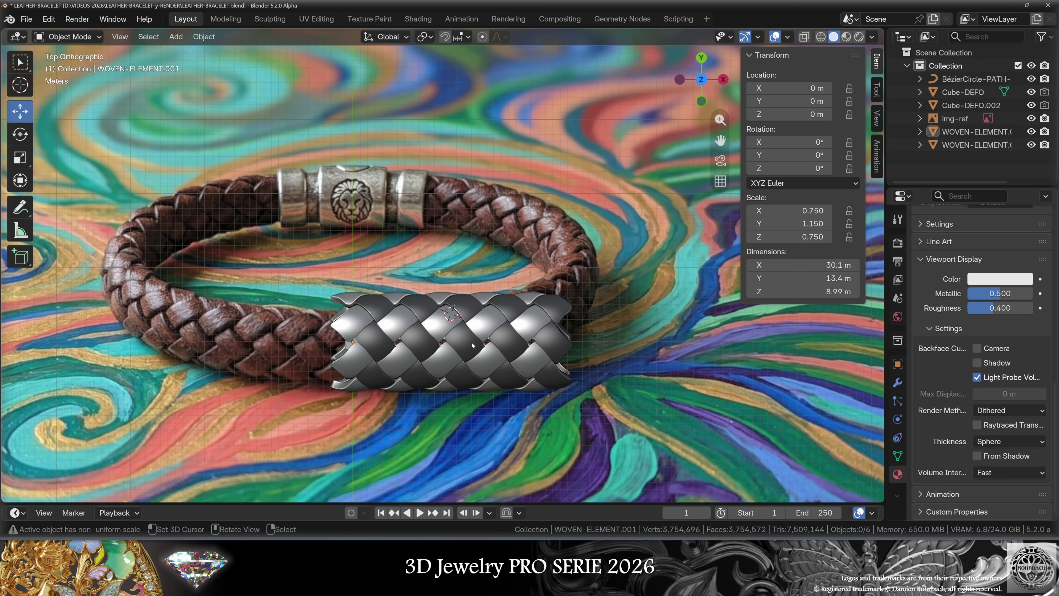
pyautogui.scroll(-4, 434, 329)
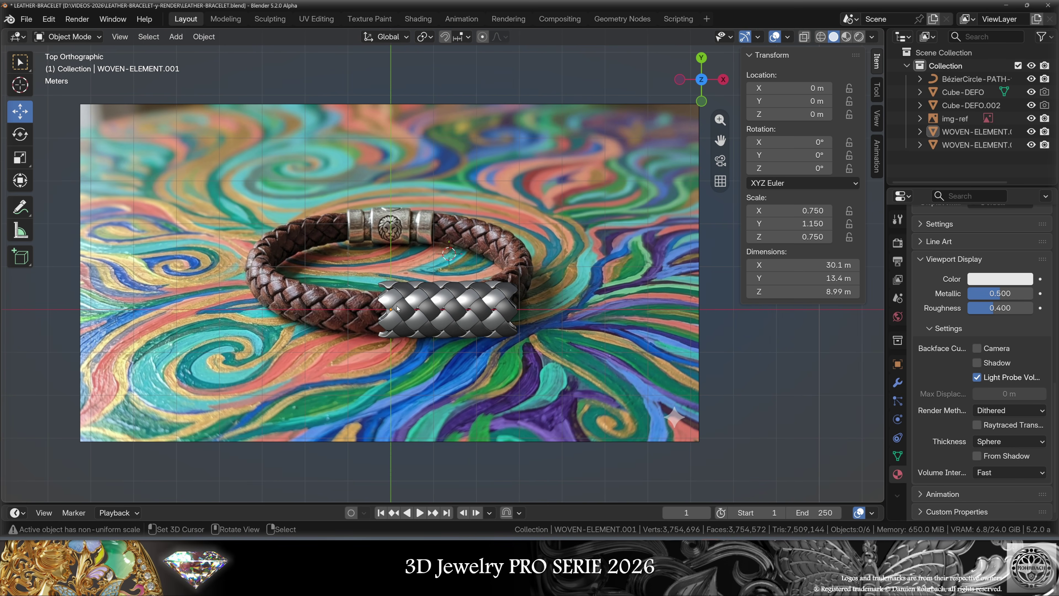
# Add a Bézier circle at the world origin and set its dimensions to 70 m in X and 55 m in Y.
pyautogui.click(176, 37)
pyautogui.moveTo(188, 68)
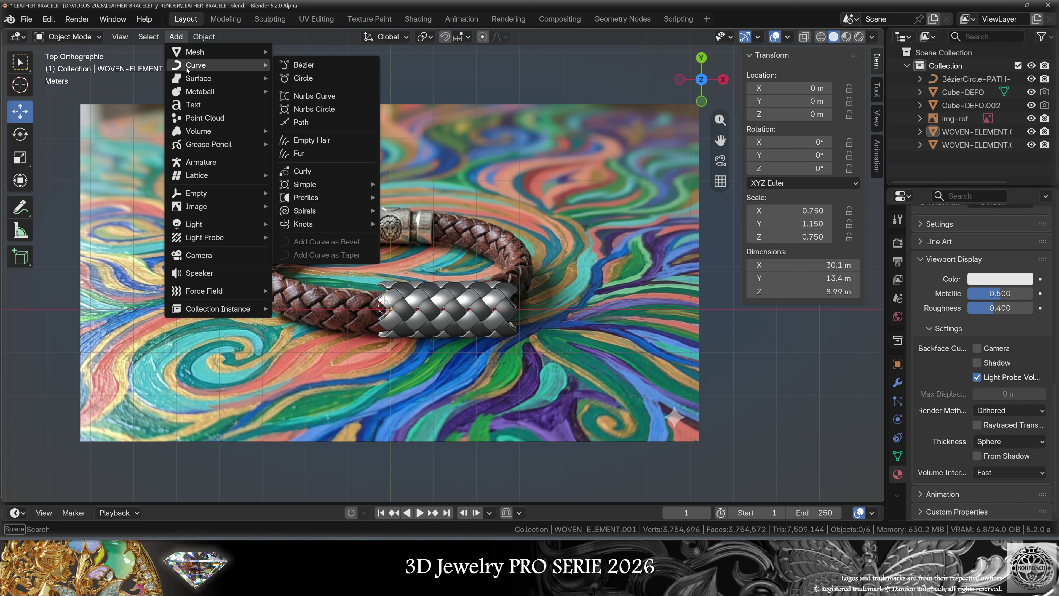
pyautogui.click(327, 78)
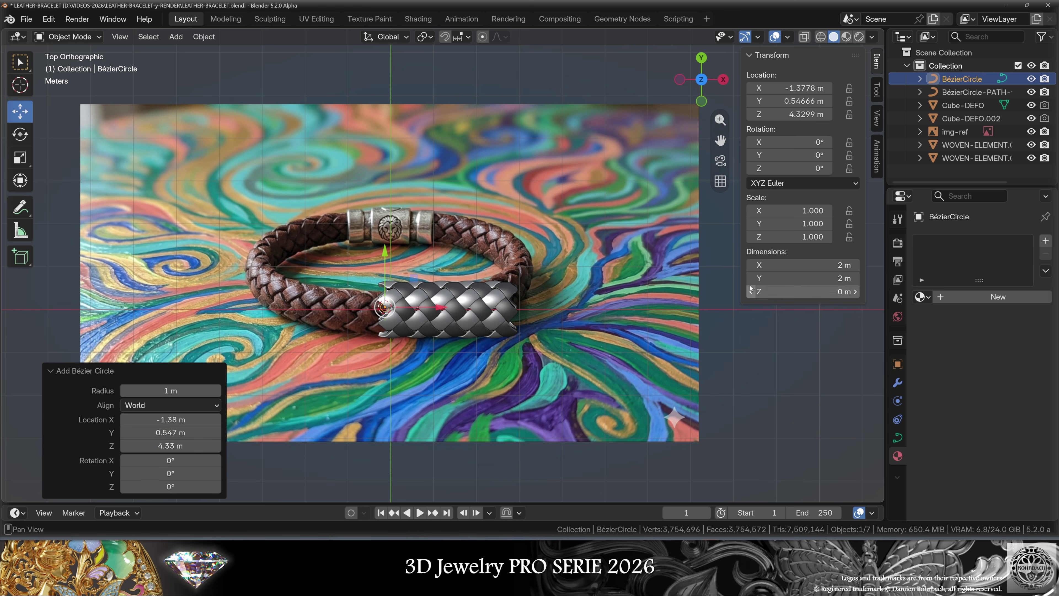
pyautogui.doubleClick(805, 268)
pyautogui.write('70')
pyautogui.press('Tab')
pyautogui.write('55')
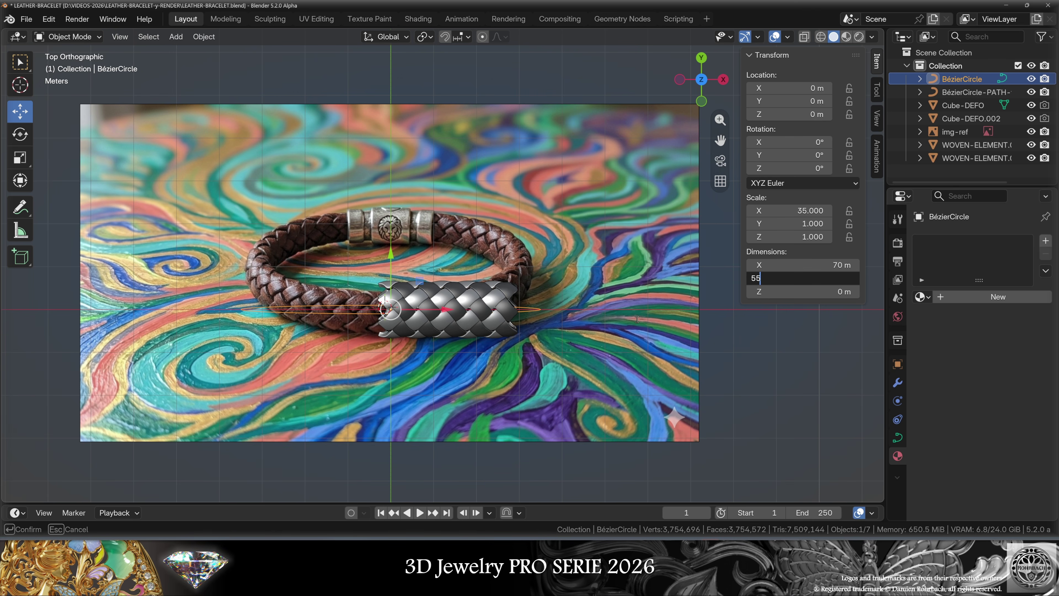
pyautogui.press('Return')
pyautogui.press('KP_Divide')
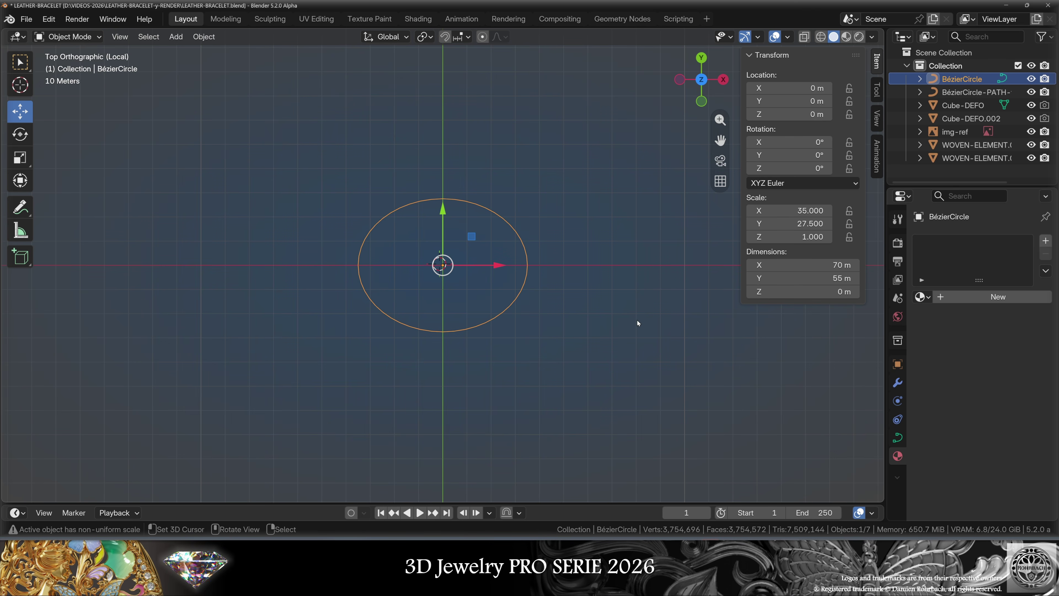
# Rename the new Bézier circle as BézierCircle-SIZE-ref.
pyautogui.press('F2')
pyautogui.press('End')
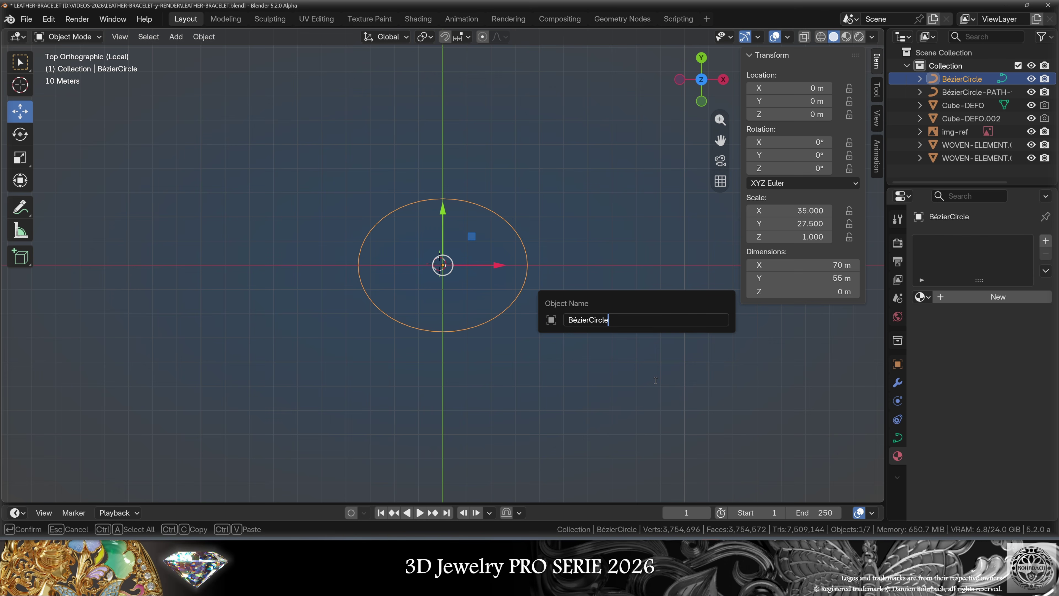
pyautogui.write('-SIZE-r')
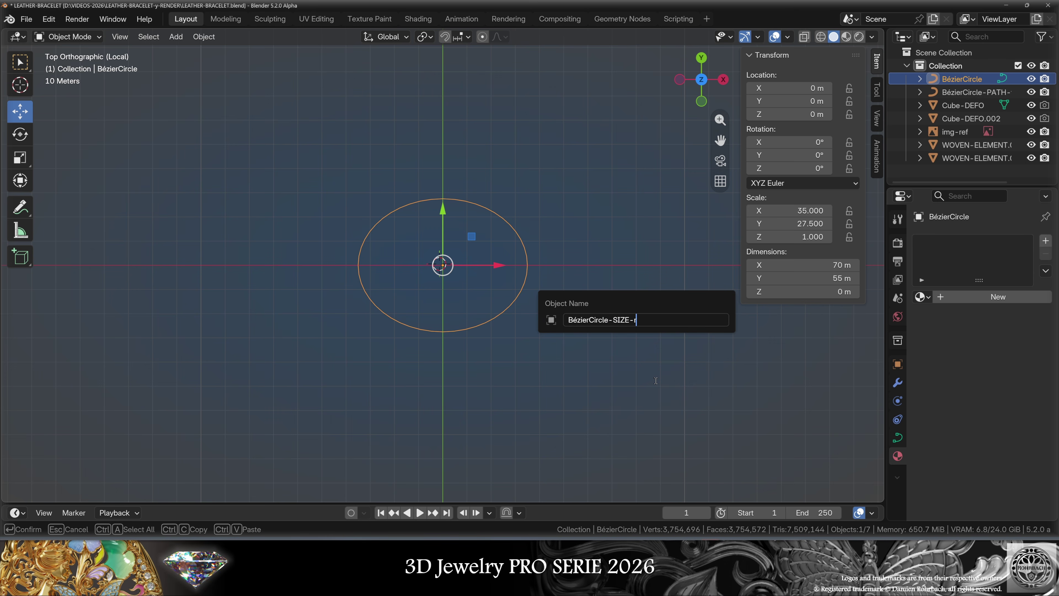
pyautogui.write('ef')
pyautogui.press('Return')
# Set the preview resolution of the size-reference circle to 45.
pyautogui.click(898, 437)
pyautogui.click(1005, 299)
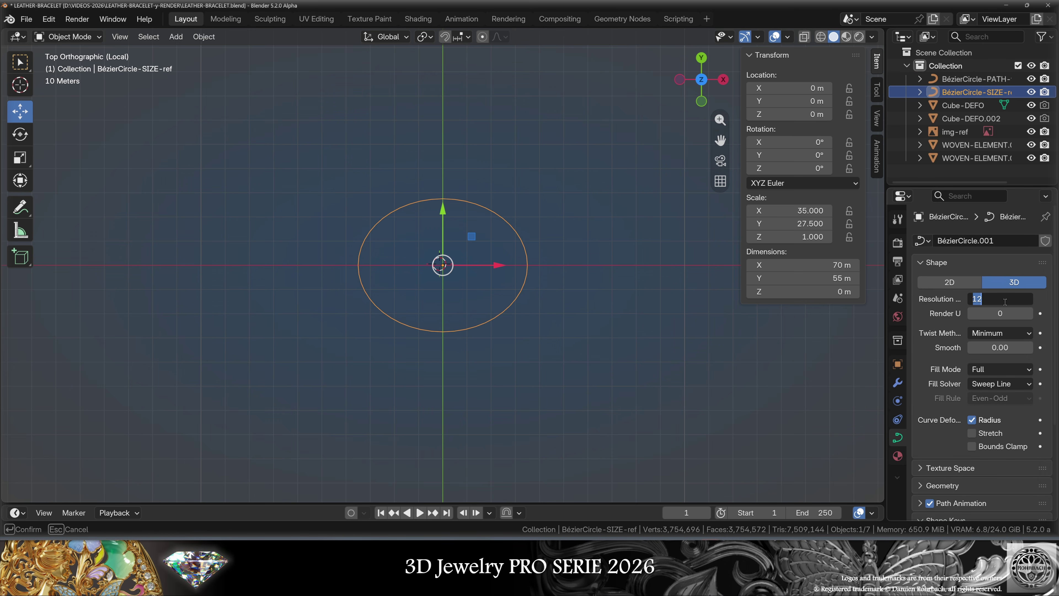
pyautogui.write('45')
pyautogui.press('Return')
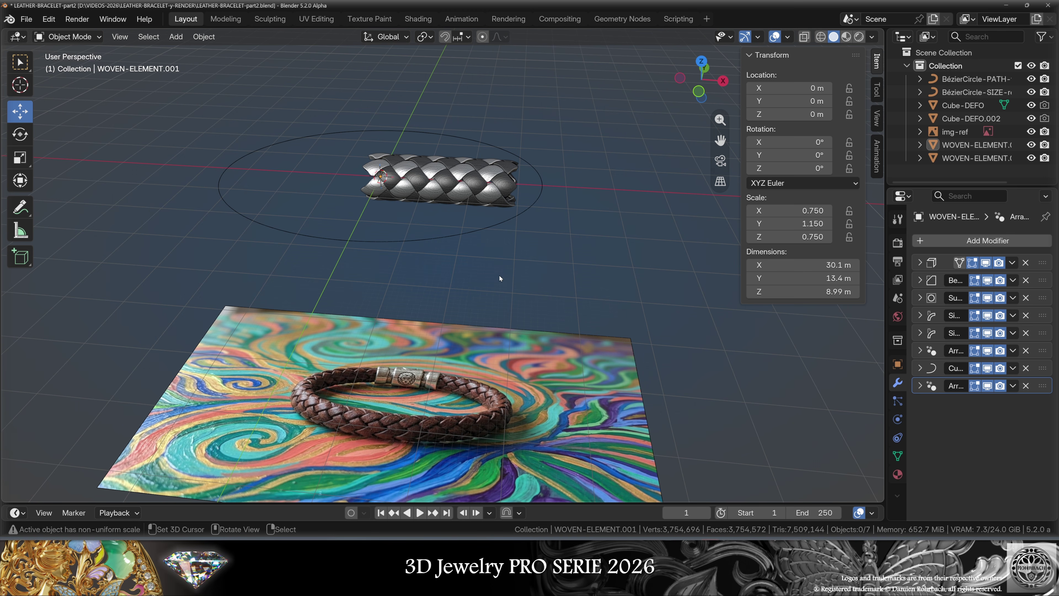
# Add a second Curve modifier to WOVEN-ELEMENT.001 at the end of its modifier stack.
pyautogui.click(365, 178)
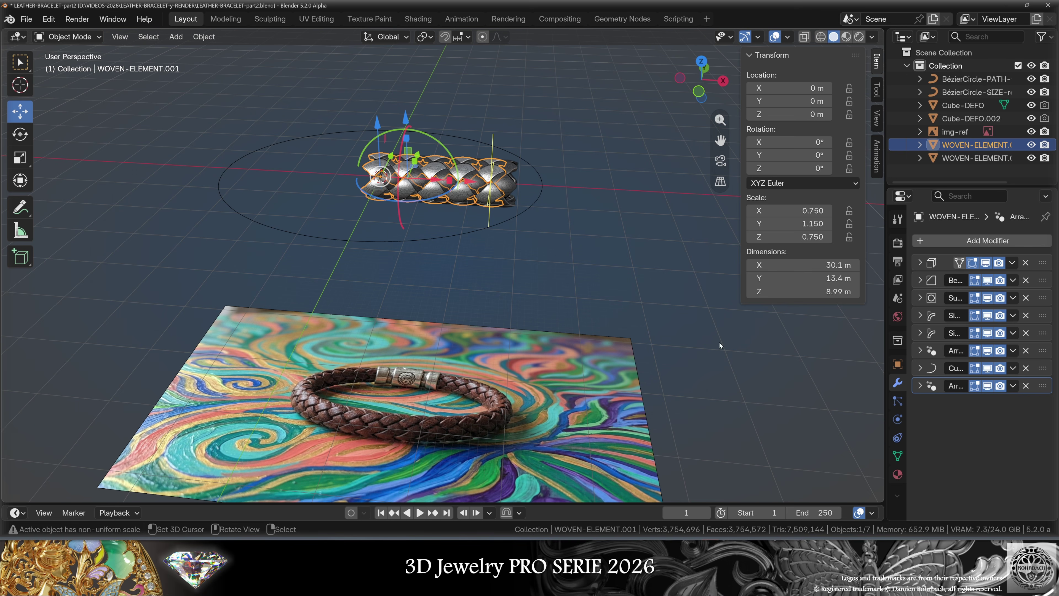
pyautogui.click(972, 241)
pyautogui.moveTo(975, 240)
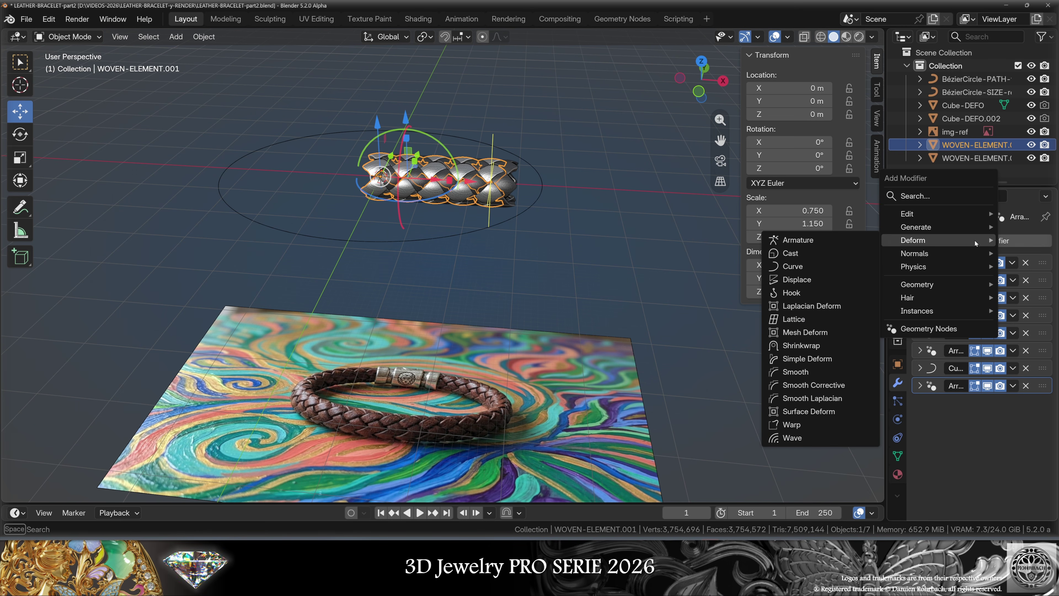
pyautogui.click(848, 267)
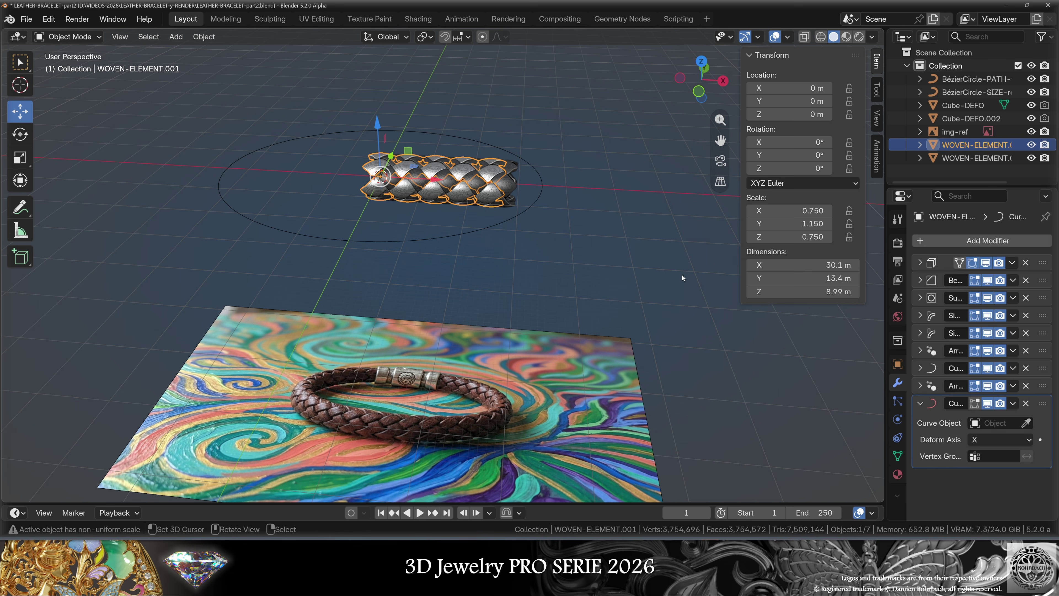
pyautogui.click(541, 179)
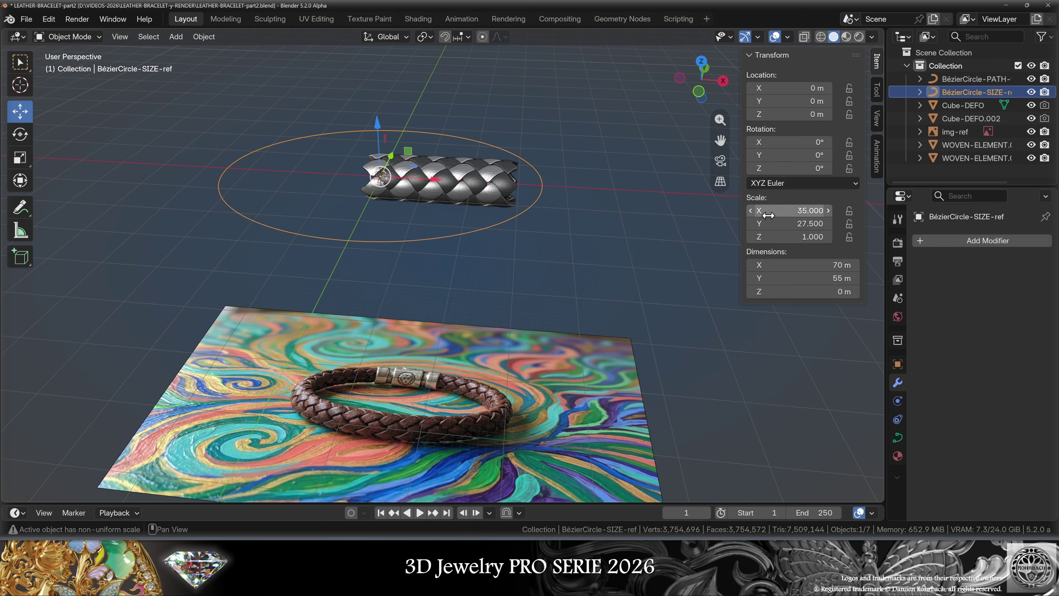
pyautogui.click(371, 166)
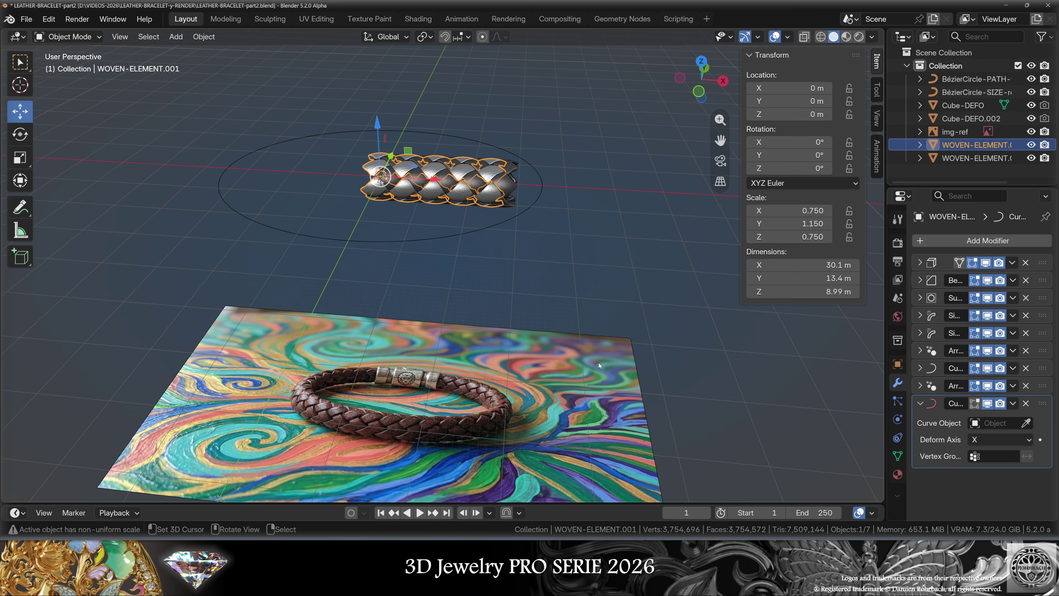
pyautogui.click(601, 231)
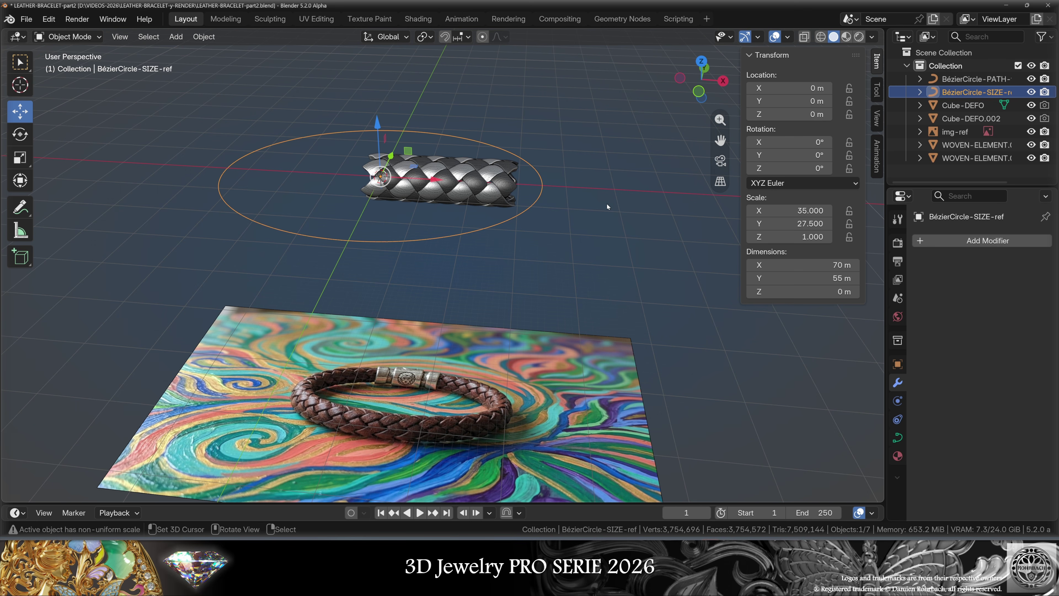
pyautogui.click(540, 246)
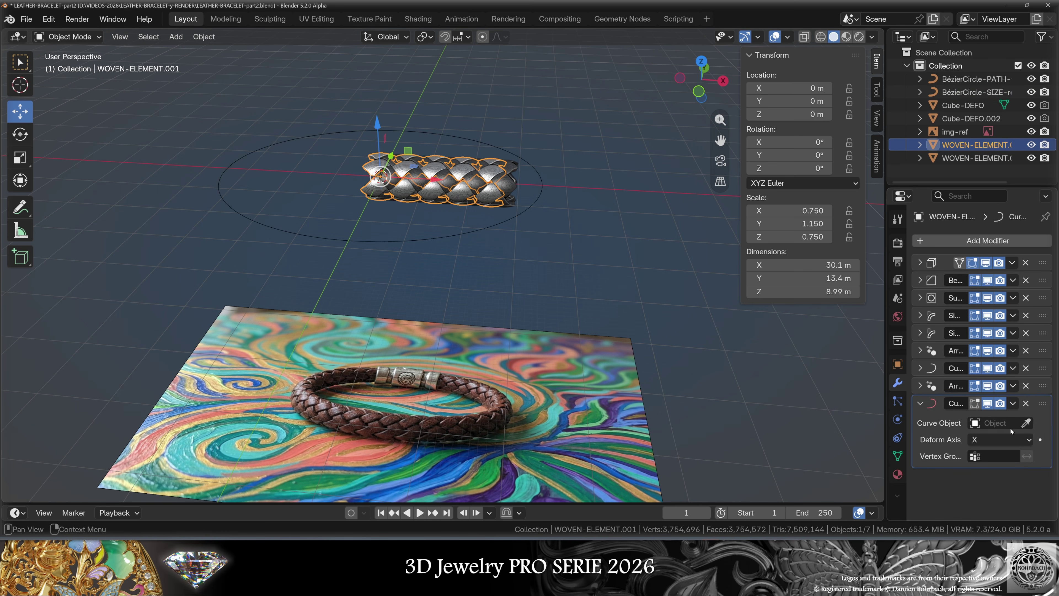
# Assign BézierCircle-SIZE-ref as the curve object of WOVEN-ELEMENT.001's last Curve modifier.
pyautogui.click(1026, 423)
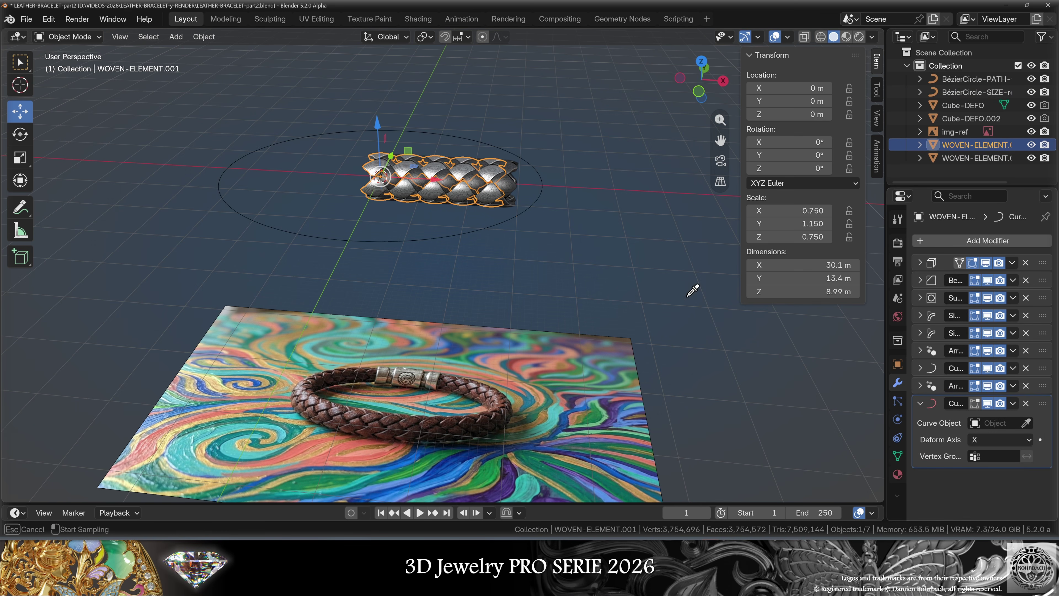
pyautogui.click(544, 184)
pyautogui.moveTo(480, 198)
pyautogui.mouseDown(button='middle')
pyautogui.moveTo(503, 200)
pyautogui.moveTo(461, 201)
pyautogui.moveTo(486, 204)
pyautogui.mouseUp(button='middle')
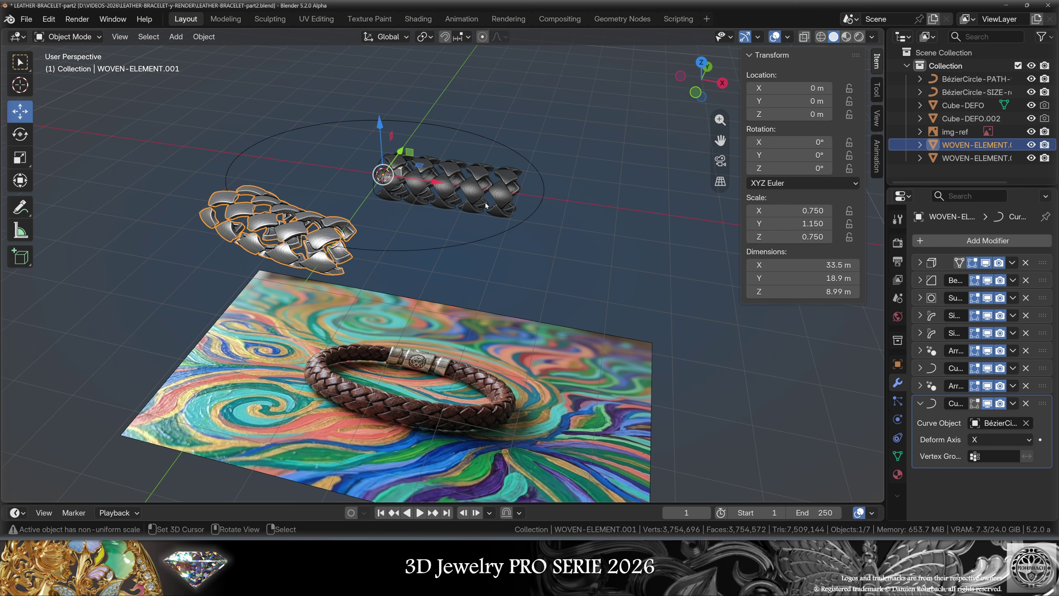
# Add another Curve modifier to WOVEN-ELEMENT.002 with BézierCircle-SIZE-ref as its curve object.
pyautogui.click(475, 191)
pyautogui.click(921, 386)
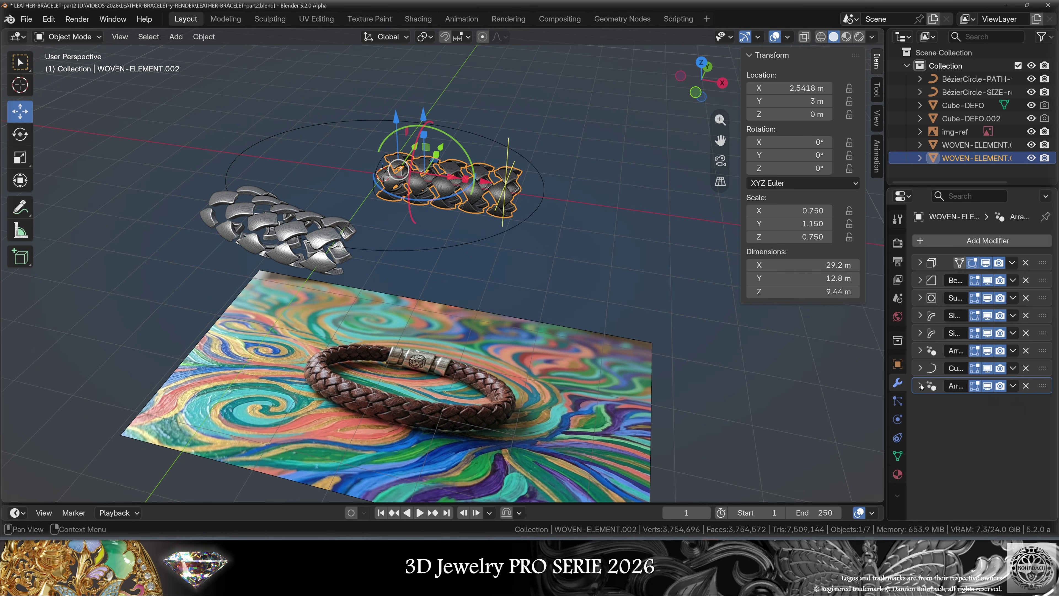
pyautogui.click(955, 245)
pyautogui.moveTo(950, 249)
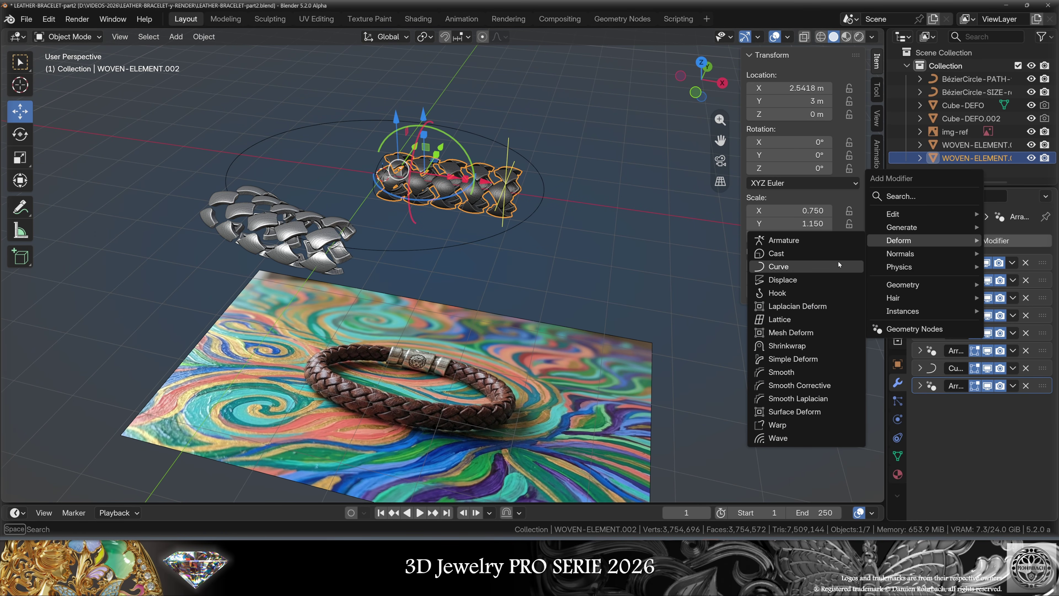
pyautogui.click(778, 267)
pyautogui.click(1026, 422)
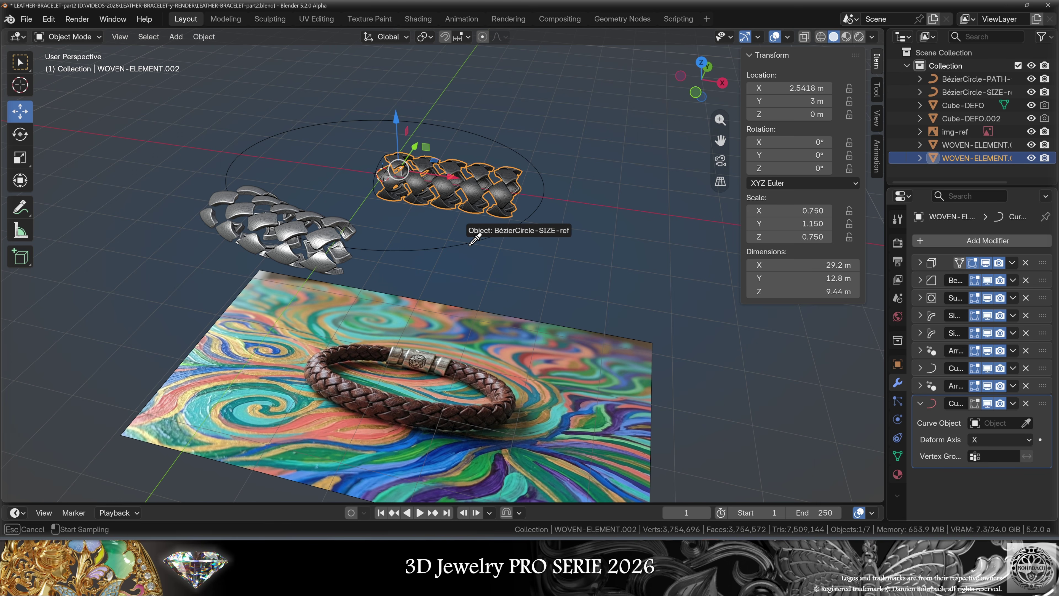
pyautogui.click(468, 247)
# Inspect how the two woven elements interlock along the size-reference curve, up close and beside the reference bracelet.
pyautogui.scroll(6, 439, 291)
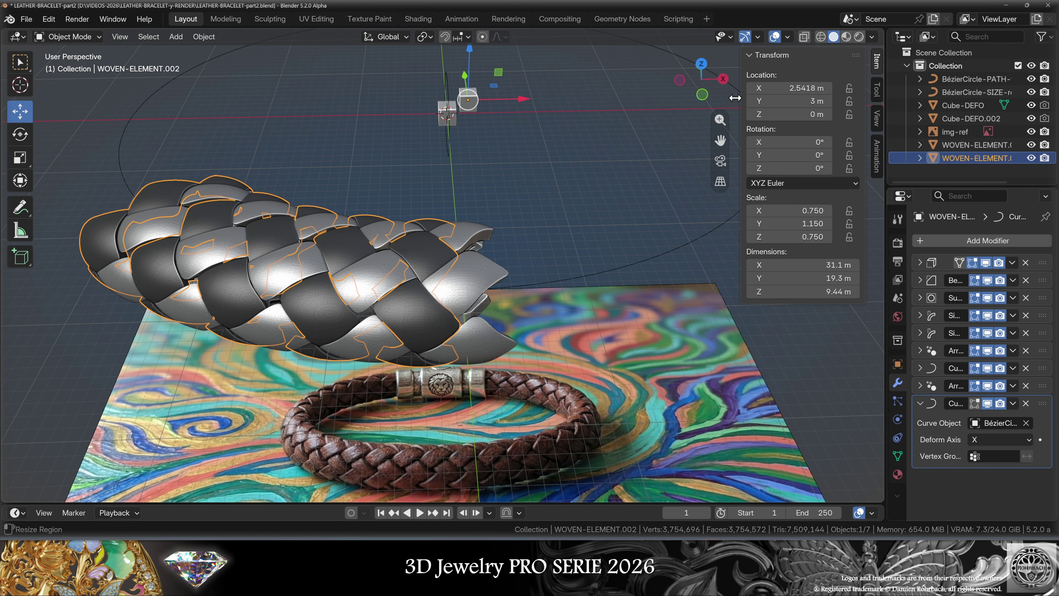
pyautogui.scroll(5, 434, 242)
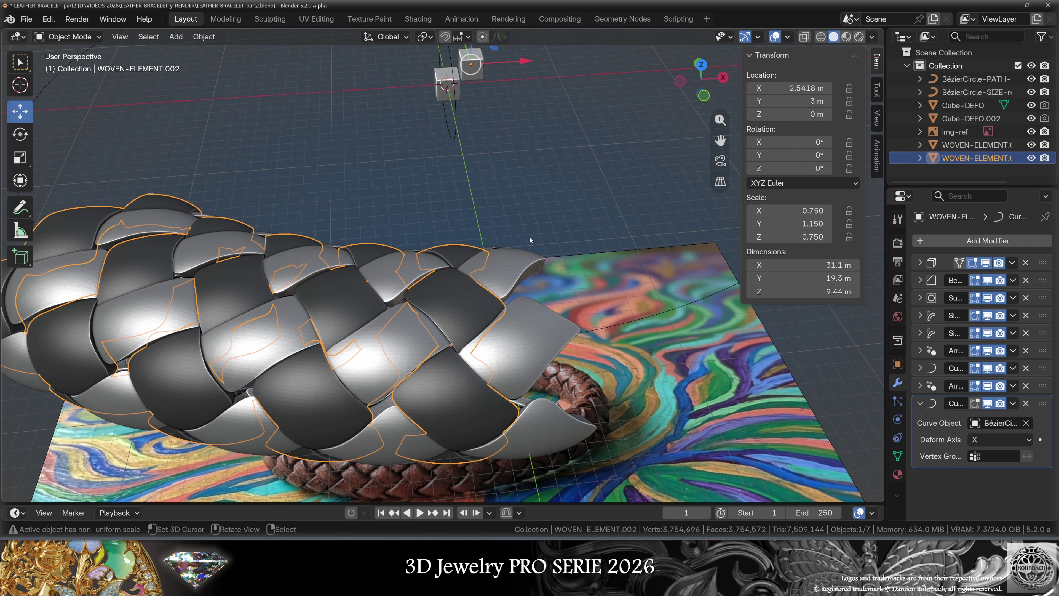
pyautogui.moveTo(484, 303); pyautogui.dragTo(518, 292, button='middle')
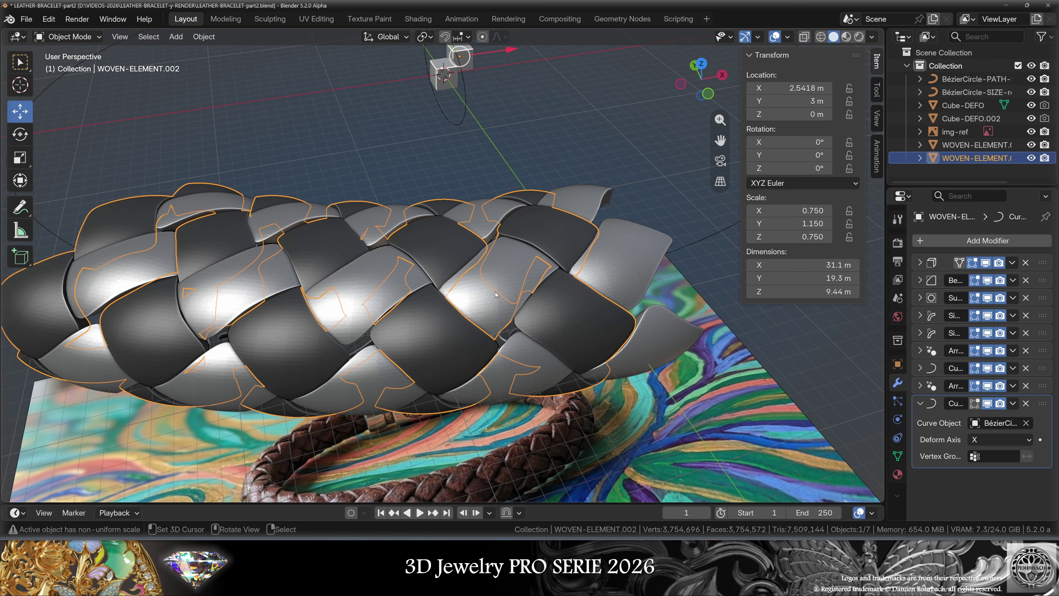
pyautogui.scroll(-6, 437, 370)
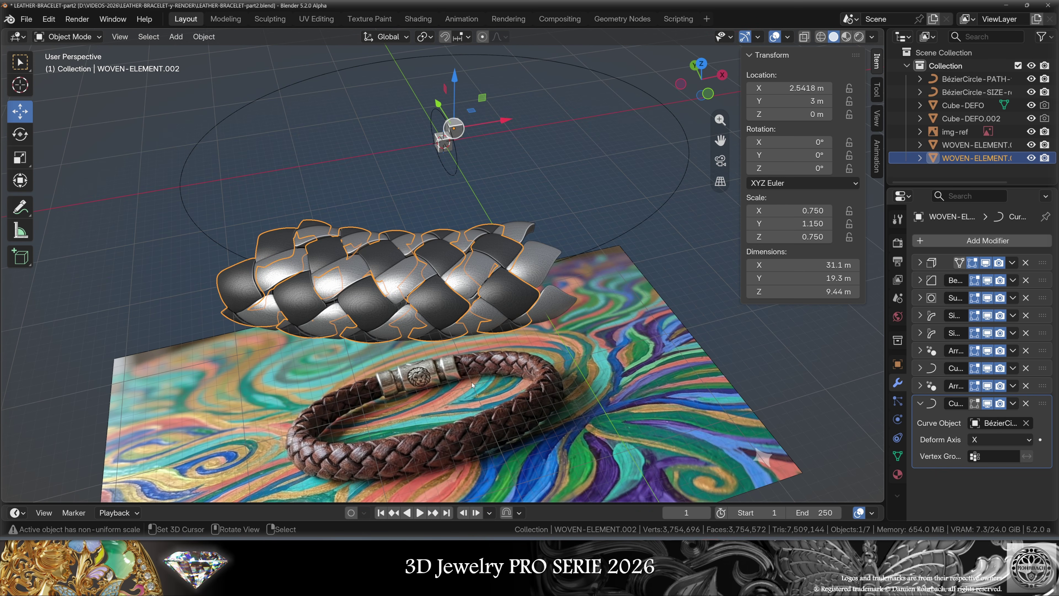
# Raise the copy count of WOVEN-ELEMENT.001's last Array modifier to 37 so the strand runs around the size-reference ellipse.
pyautogui.moveTo(436, 370); pyautogui.dragTo(326, 227, button='middle')
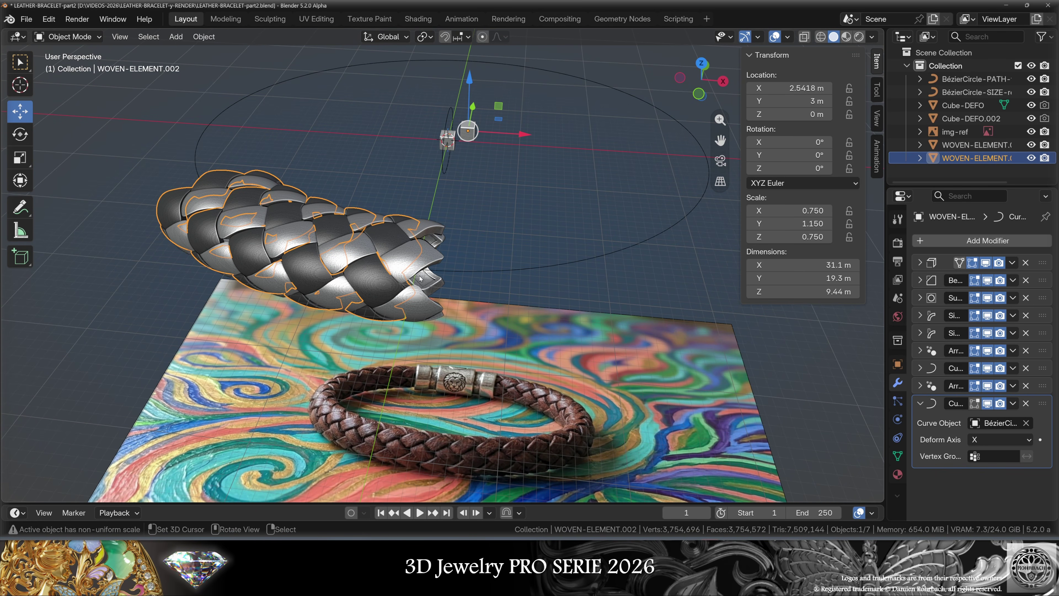
pyautogui.moveTo(441, 267); pyautogui.dragTo(509, 217, button='middle')
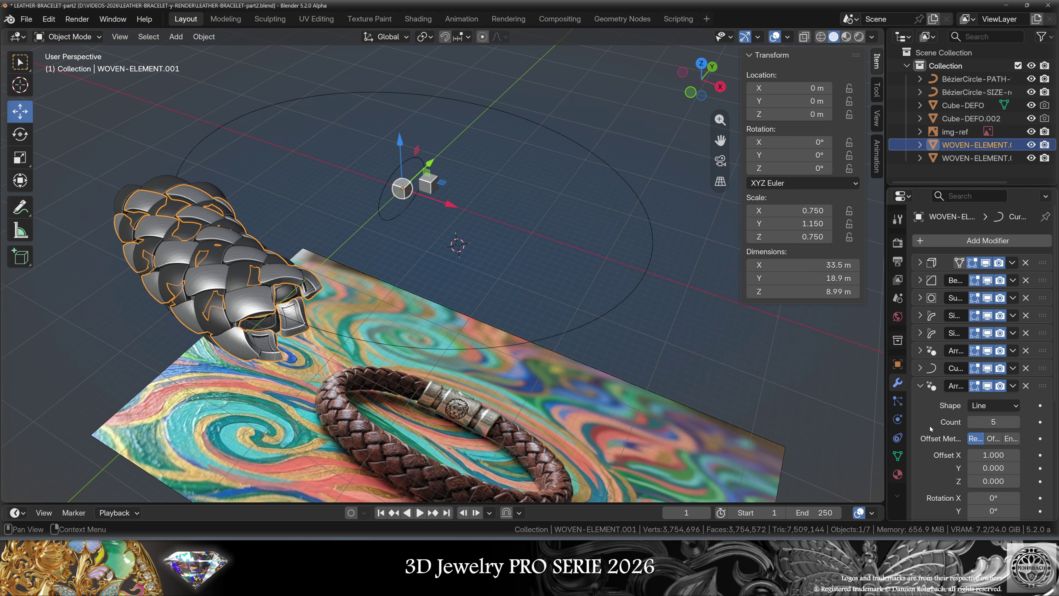
pyautogui.click(1016, 422)
pyautogui.click(1016, 422)
pyautogui.click(1016, 422)
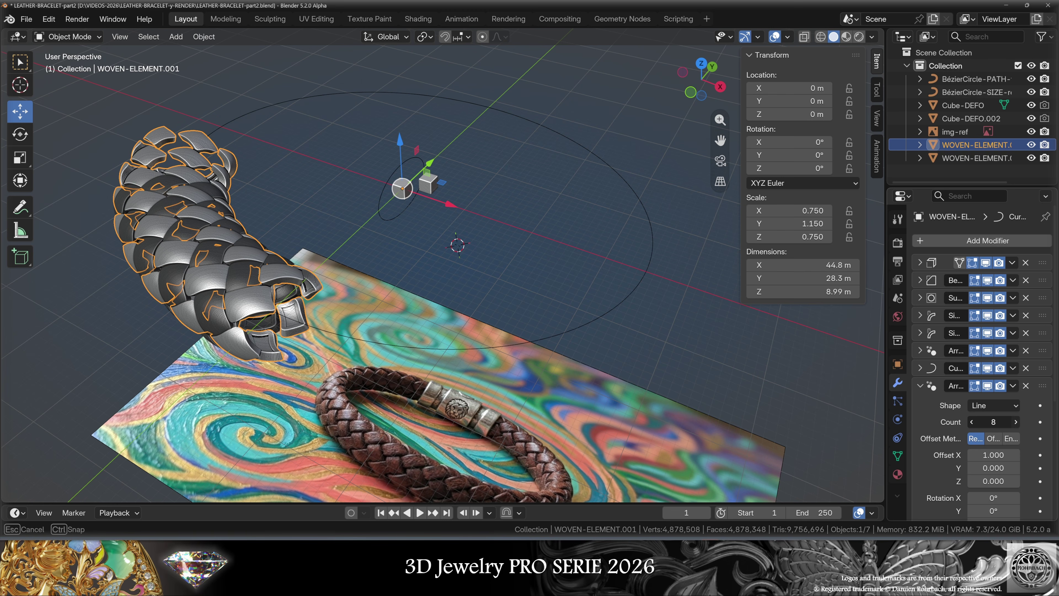
pyautogui.click(1016, 422)
pyautogui.click(1016, 422)
pyautogui.click(1016, 422)
pyautogui.click(1017, 422)
pyautogui.click(1017, 423)
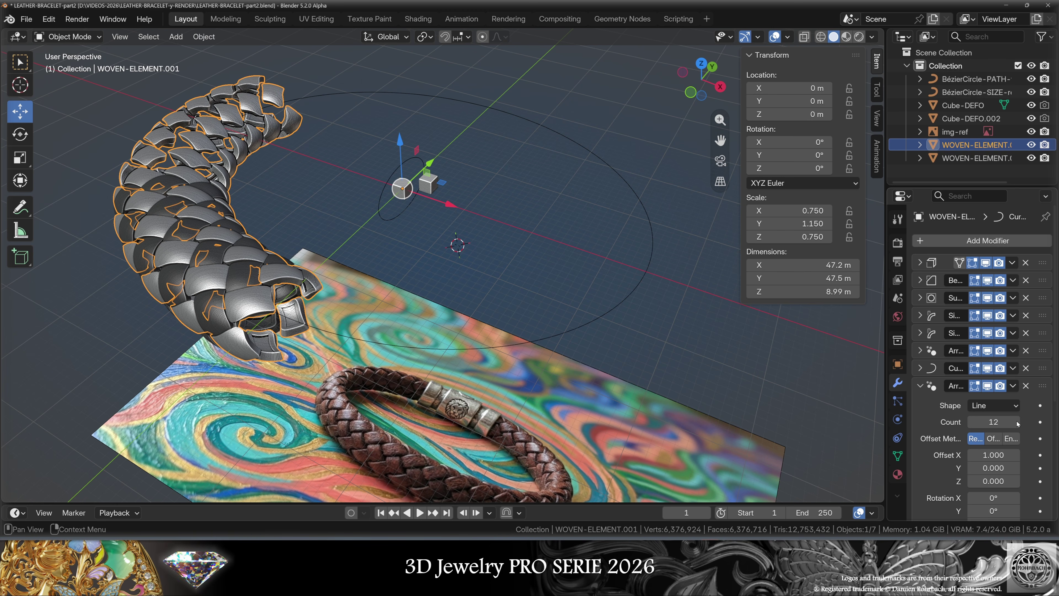
pyautogui.click(1017, 422)
pyautogui.click(1017, 423)
pyautogui.click(1017, 422)
pyautogui.click(1017, 422)
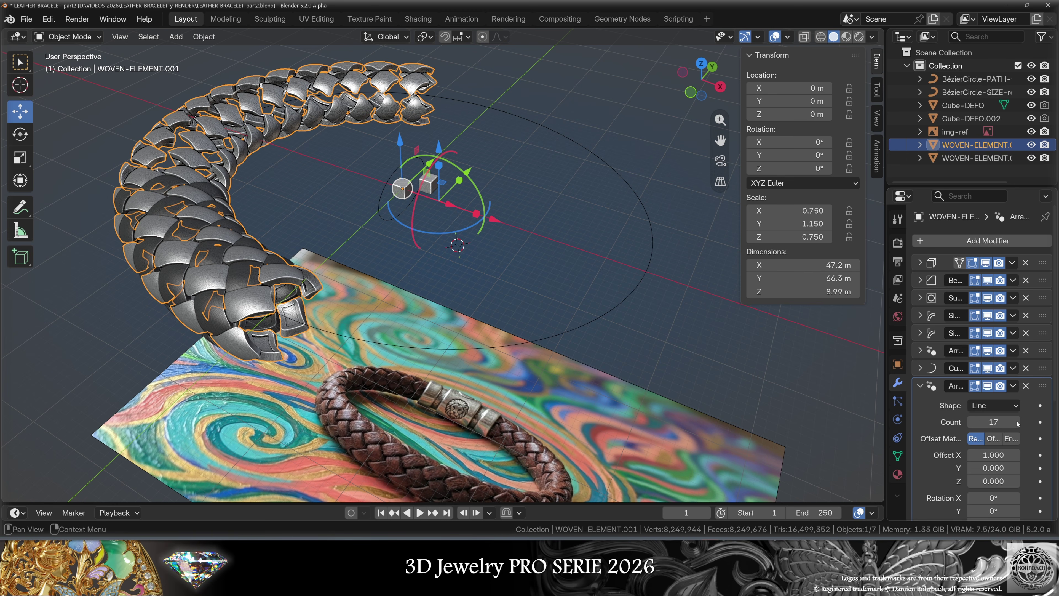
pyautogui.click(1017, 423)
pyautogui.click(1017, 423)
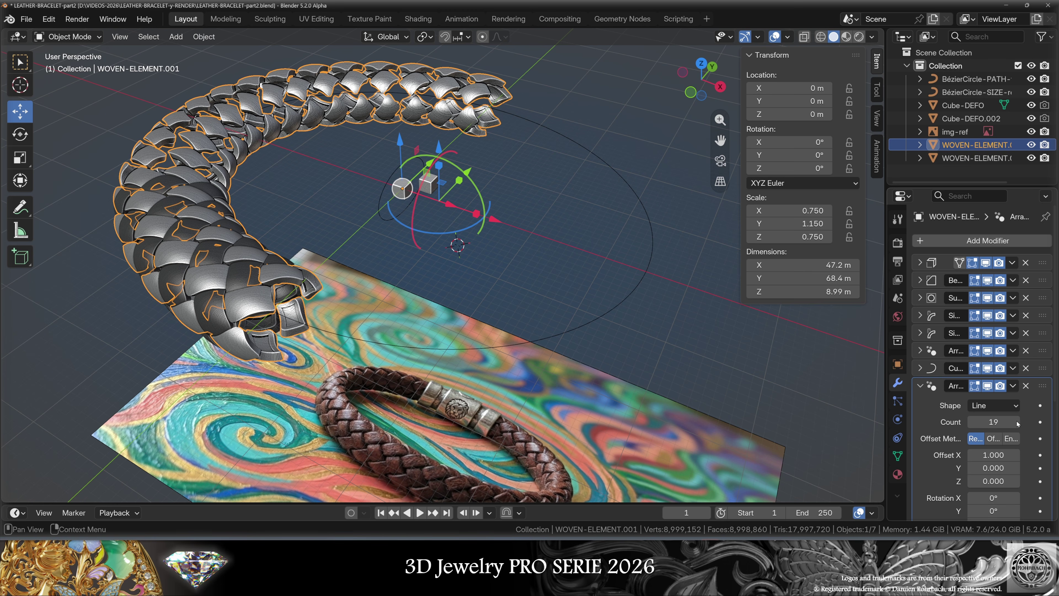
pyautogui.click(1017, 423)
pyautogui.doubleClick(994, 421)
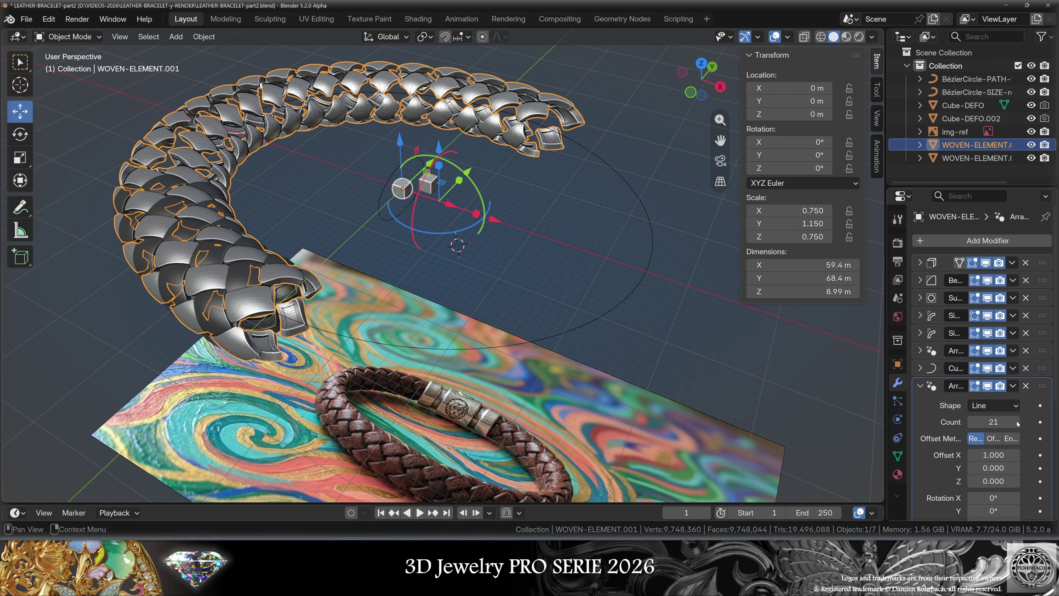
pyautogui.write('37')
pyautogui.press('Return')
# Fine-tune WOVEN-ELEMENT.001's Y scale in small reductions through 1.145, 1.142 and 1.141 down to 1.135.
pyautogui.moveTo(424, 307)
pyautogui.keyDown('shift'); pyautogui.mouseDown(button='middle')
pyautogui.moveTo(395, 273)
pyautogui.moveTo(417, 294)
pyautogui.mouseUp(button='middle'); pyautogui.keyUp('shift')
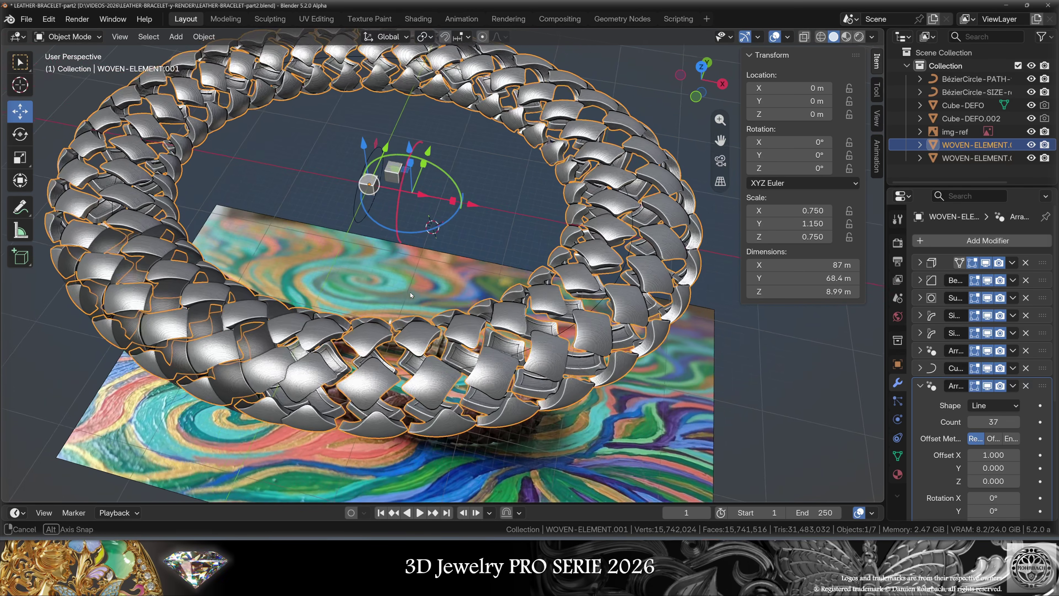
pyautogui.scroll(5, 435, 314)
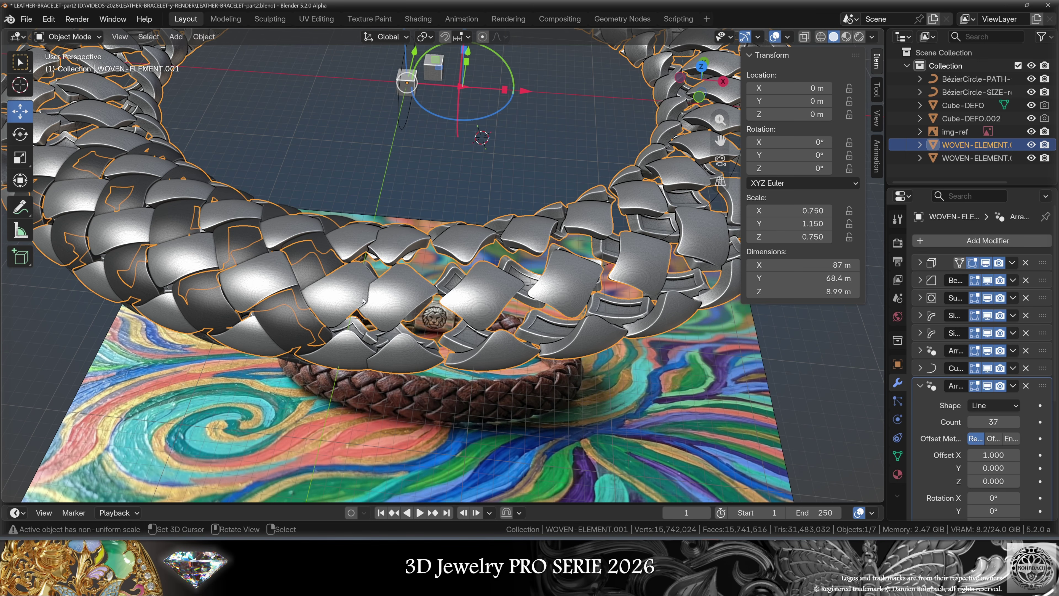
pyautogui.click(809, 215)
pyautogui.write('.7')
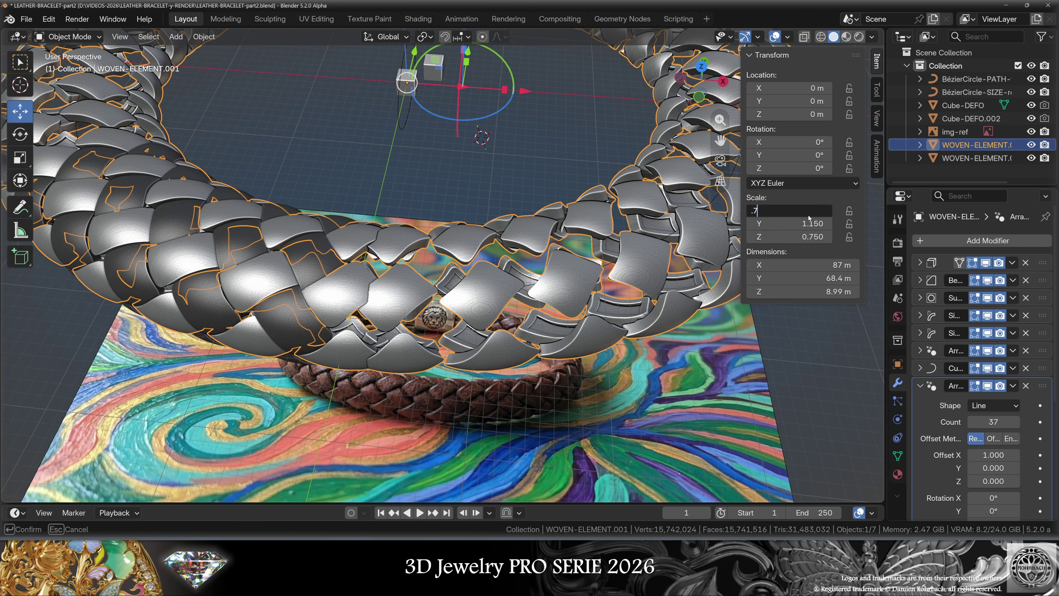
pyautogui.click(799, 225)
pyautogui.write('1.145')
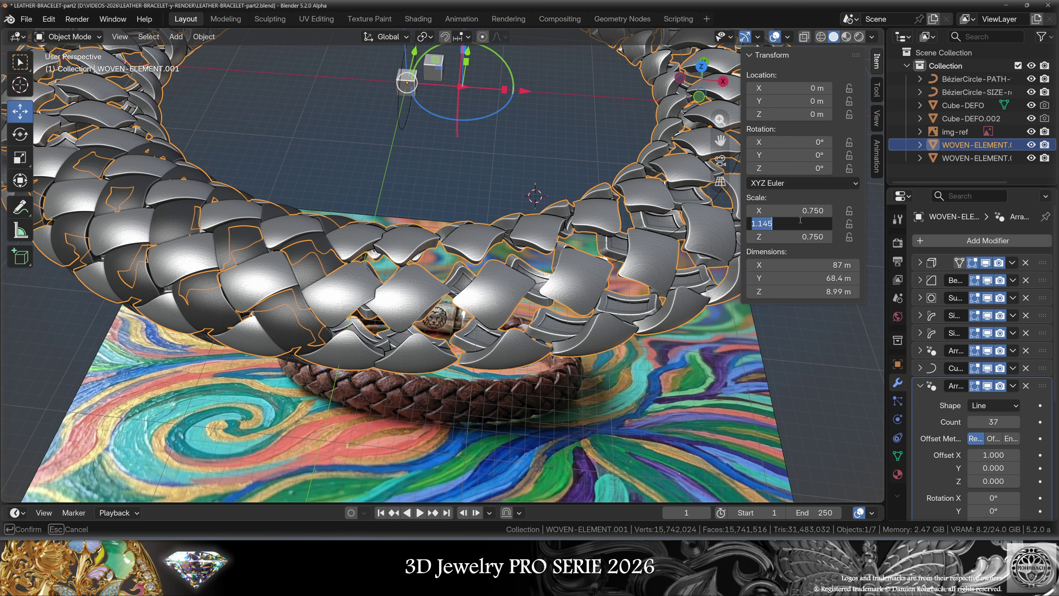
pyautogui.press('BackSpace')
pyautogui.write('2')
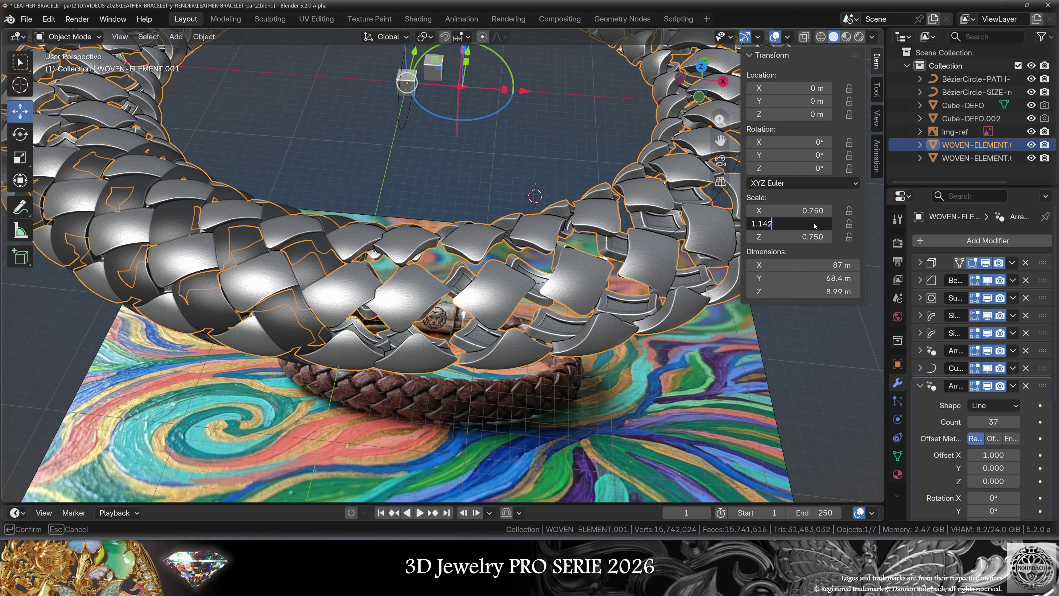
pyautogui.press('BackSpace')
pyautogui.write('1')
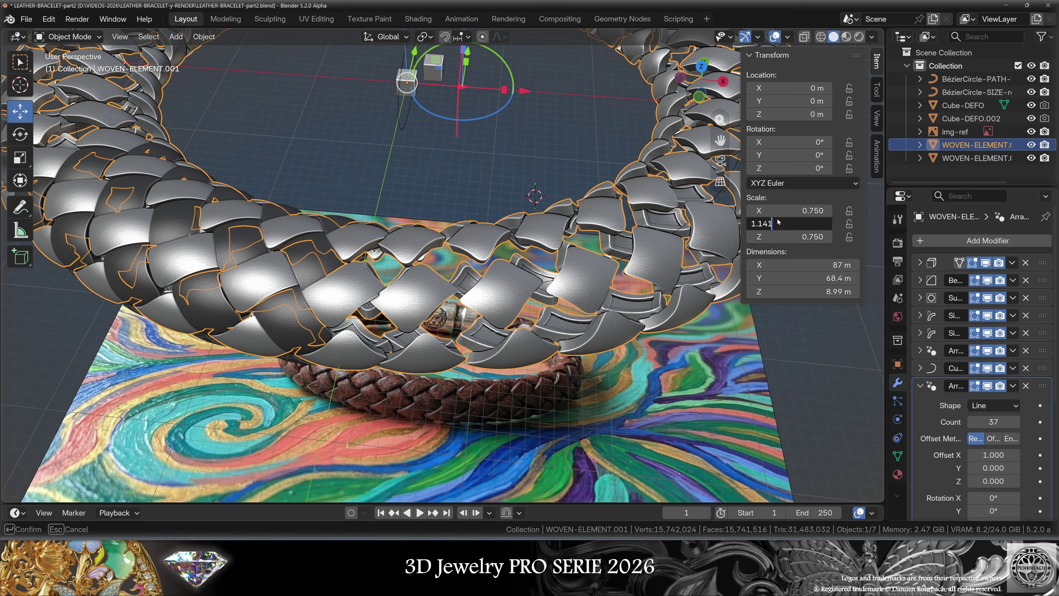
pyautogui.press('Return')
pyautogui.doubleClick(803, 226)
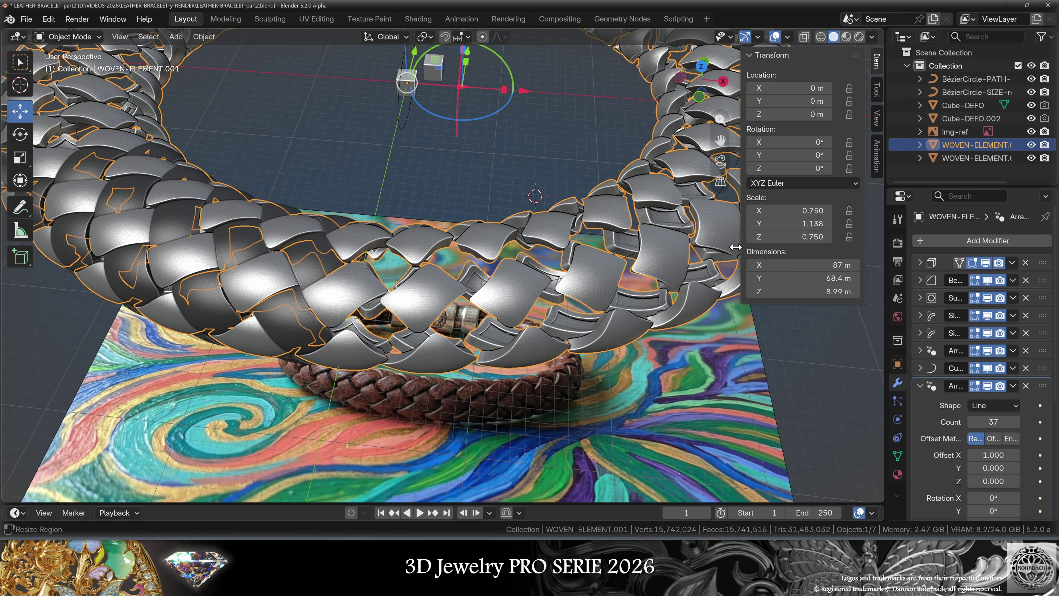
pyautogui.click(803, 225)
pyautogui.press('BackSpace')
pyautogui.write('5')
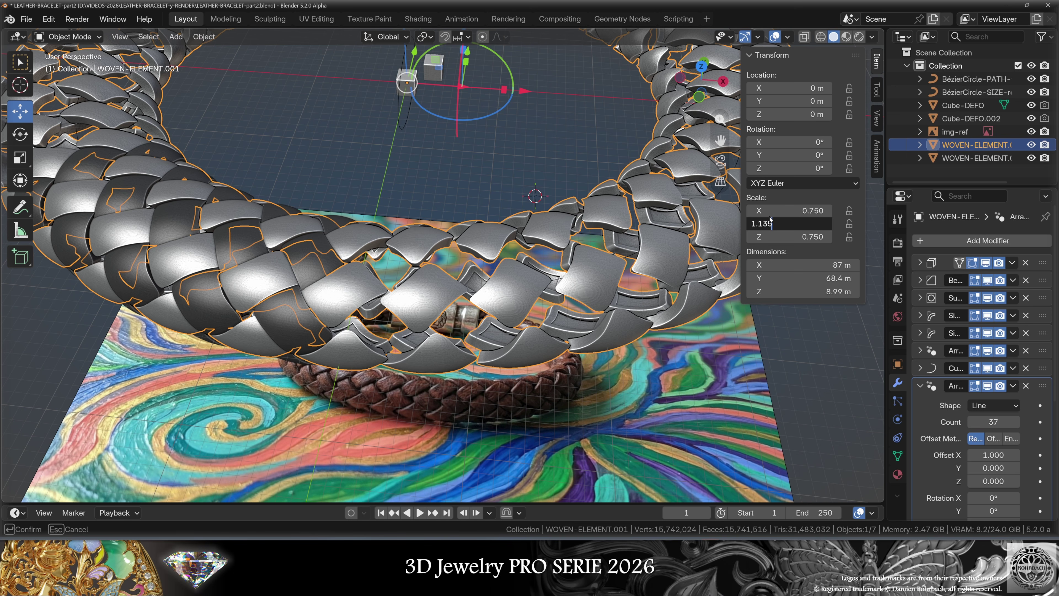
pyautogui.press('Return')
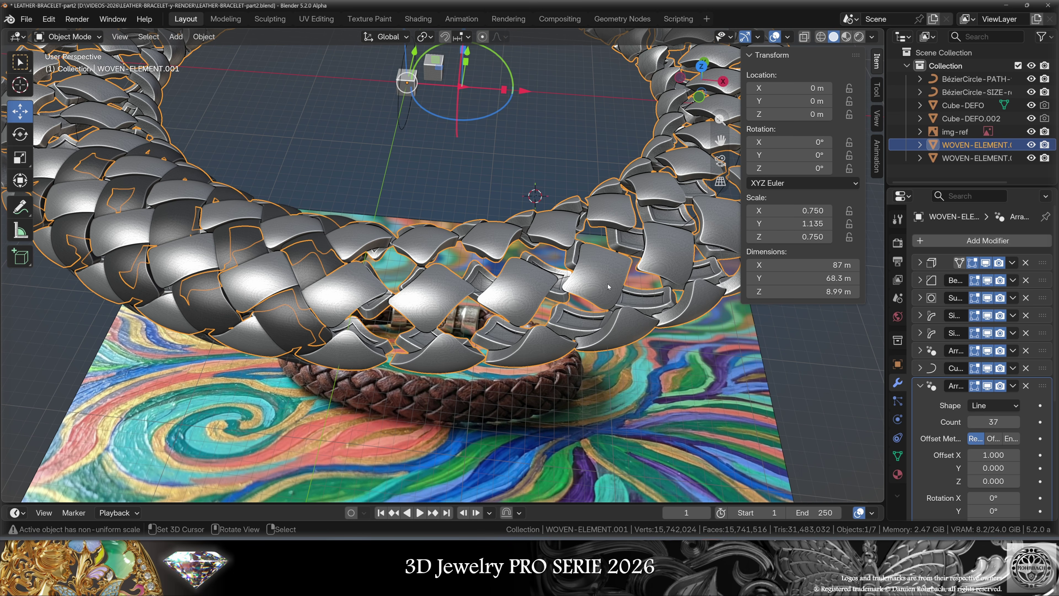
# Set the copy count of WOVEN-ELEMENT.002's last Array modifier to 37.
pyautogui.click(319, 256)
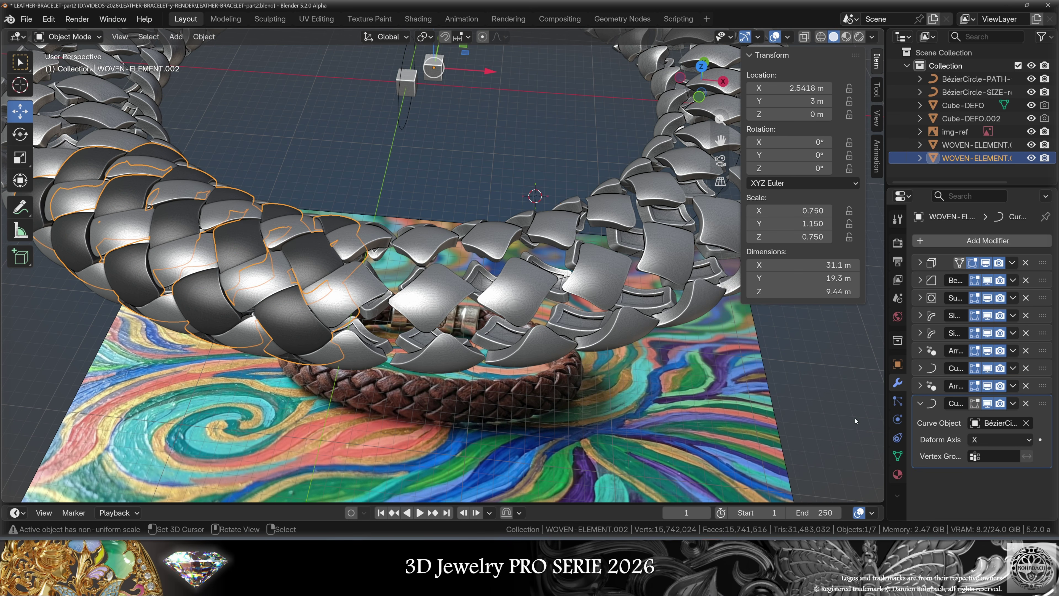
pyautogui.keyDown('ctrl'); pyautogui.click(920, 386); pyautogui.keyUp('ctrl')
pyautogui.doubleClick(994, 422)
pyautogui.write('37')
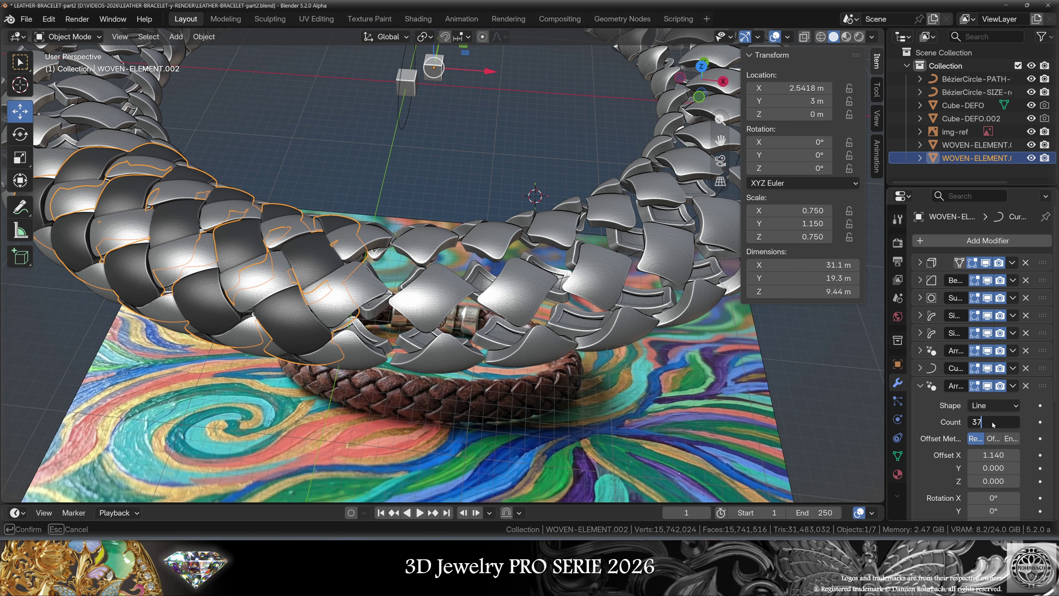
pyautogui.press('Return')
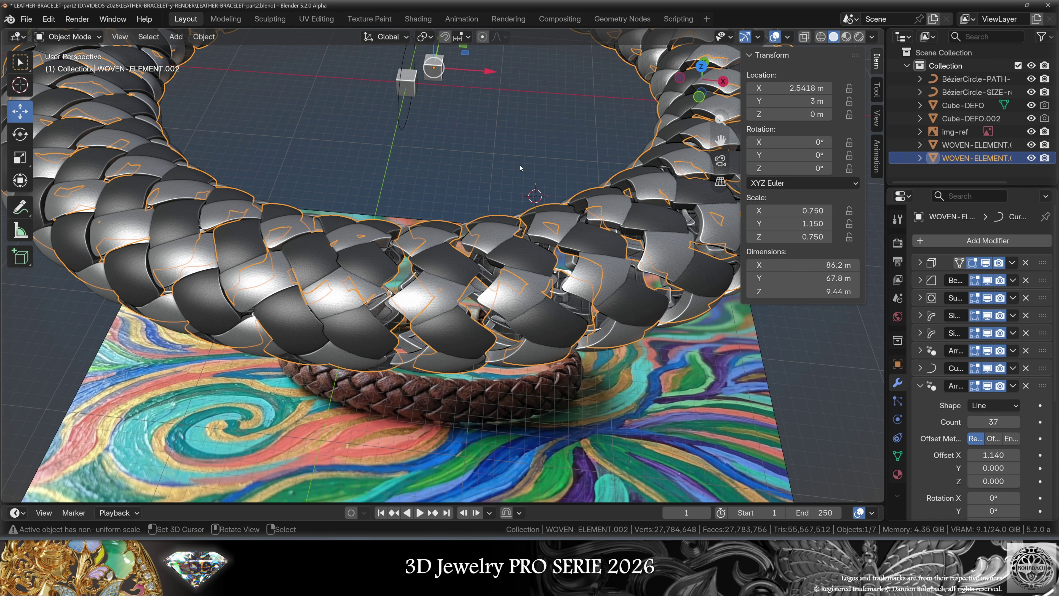
# Set WOVEN-ELEMENT.002's Y scale to 1.14 and clear the selection.
pyautogui.scroll(5, 520, 164)
pyautogui.doubleClick(804, 225)
pyautogui.write('1.14')
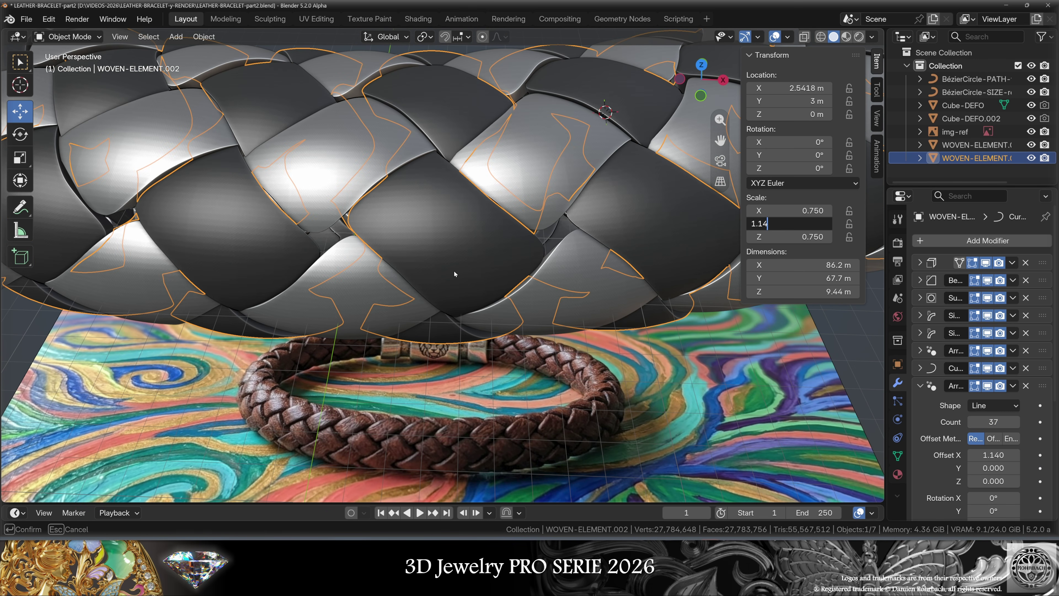
pyautogui.press('Return')
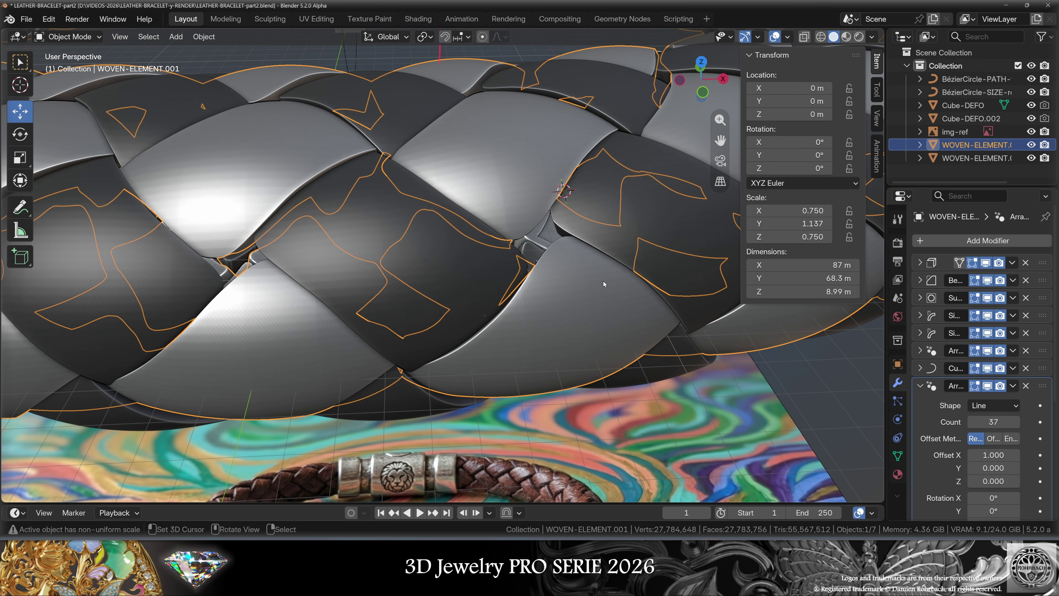
pyautogui.click(419, 264)
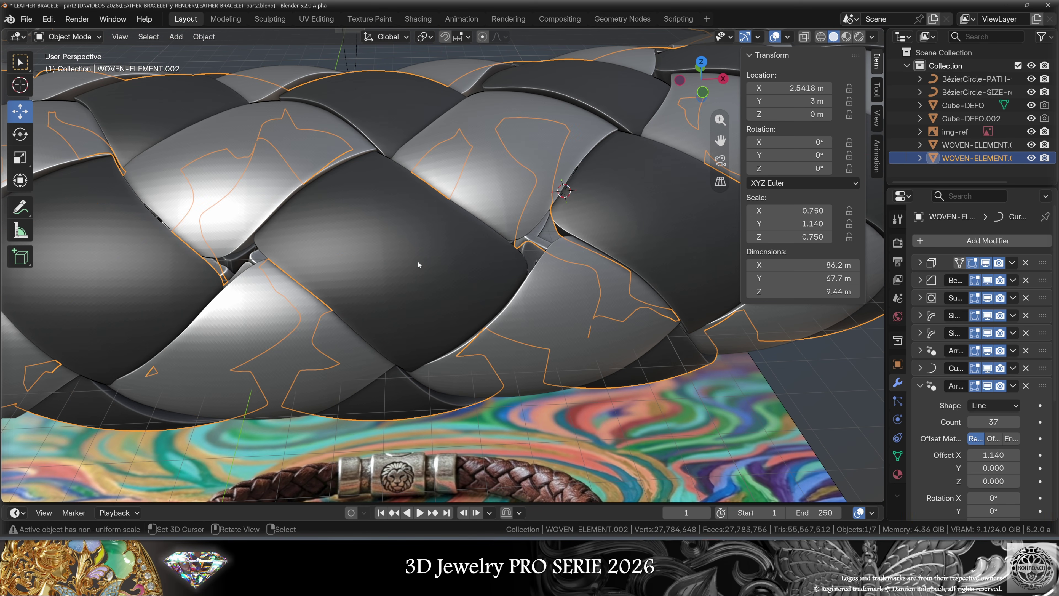
pyautogui.click(537, 165)
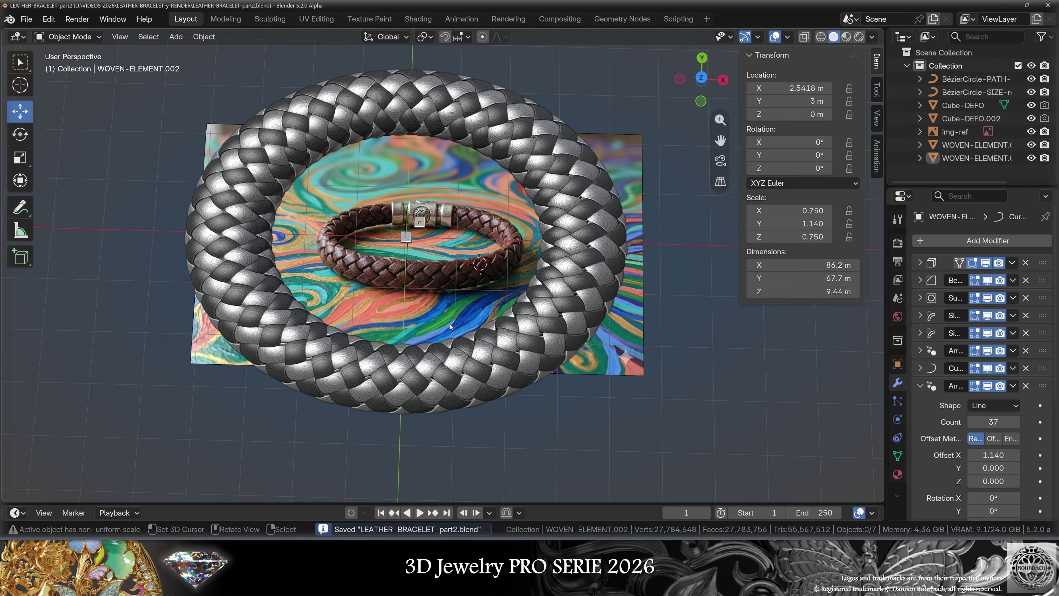
# Duplicate BézierCircle-SIZE-ref in place and rename the copy BézierCircle-SIZE-ref.002.
pyautogui.moveTo(468, 225); pyautogui.dragTo(525, 249, button='middle')
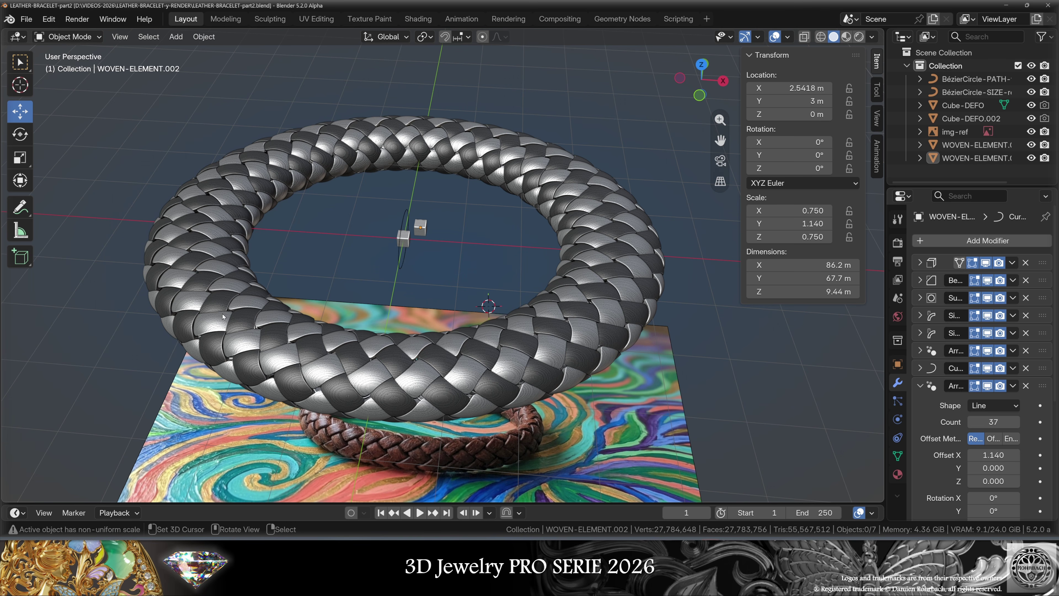
pyautogui.moveTo(302, 343); pyautogui.dragTo(631, 389, button='middle')
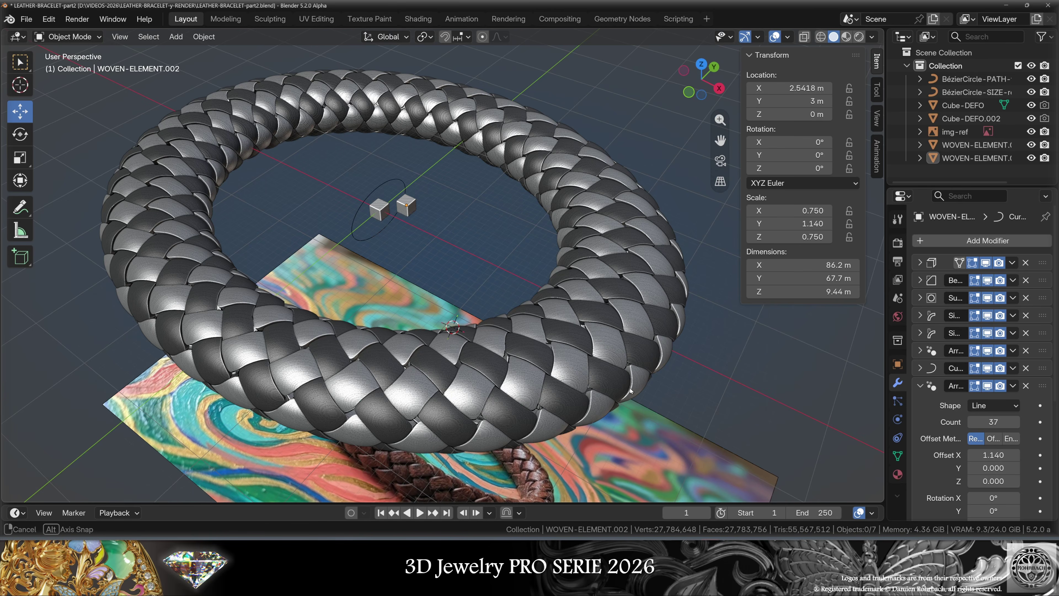
pyautogui.click(892, 105)
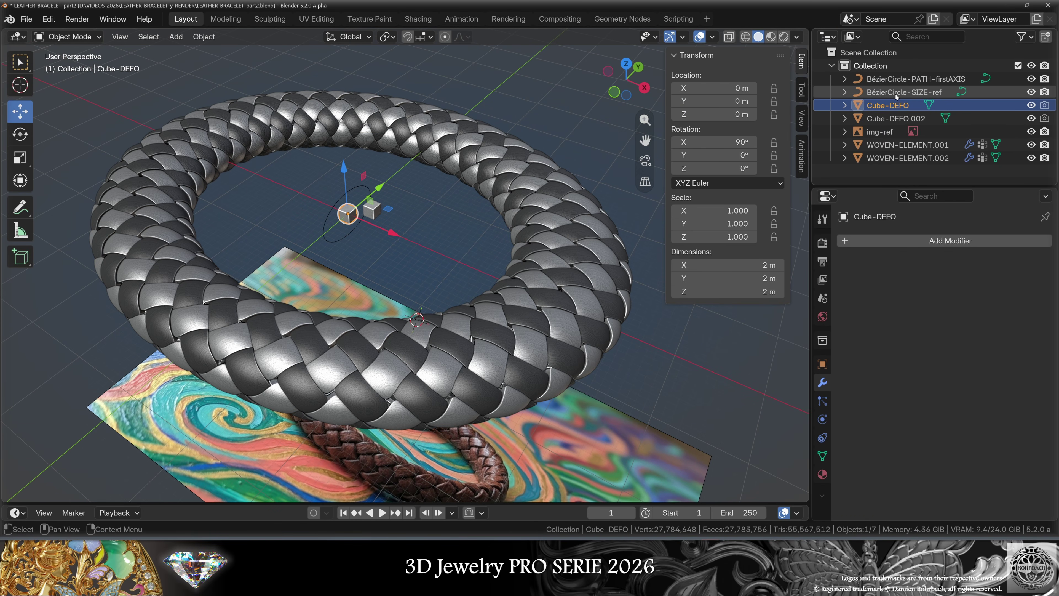
pyautogui.click(896, 94)
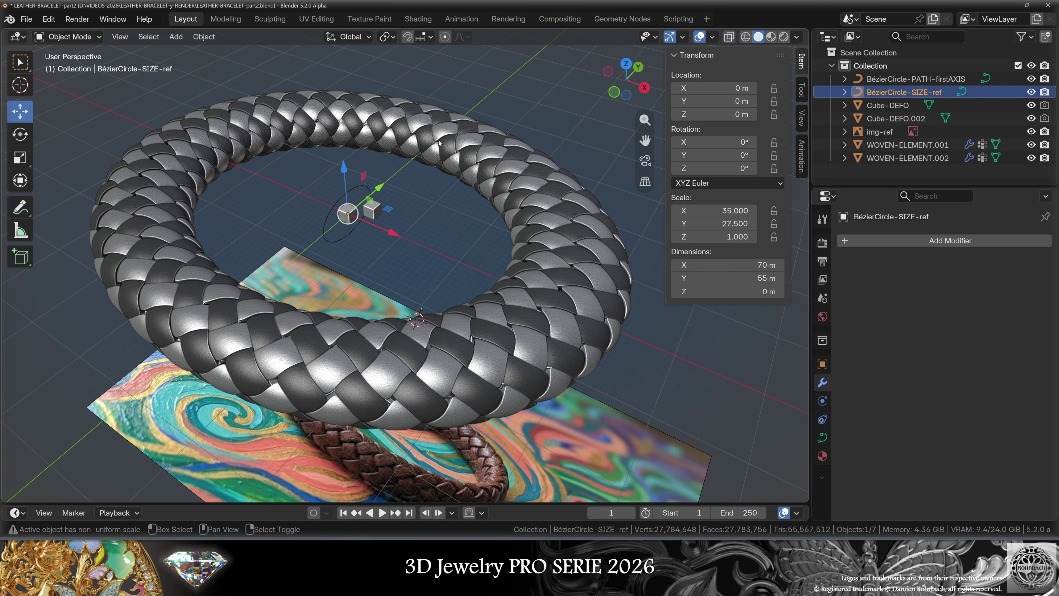
pyautogui.hotkey('shift', 'd')
pyautogui.press('Escape')
pyautogui.press('F2')
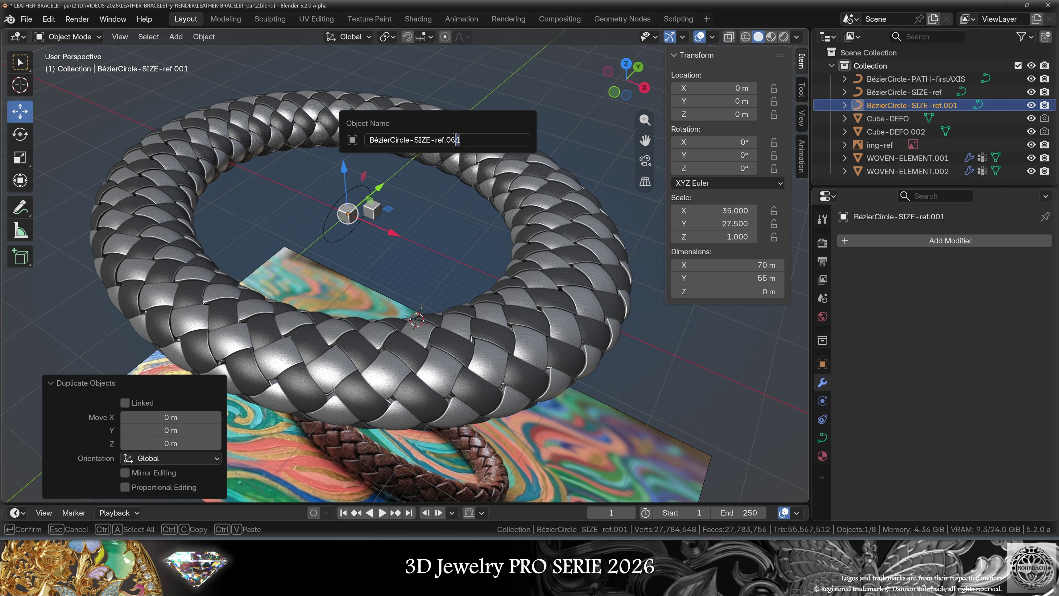
# Convert the curve BézierCircle-SIZE-ref.002 to a mesh.
pyautogui.click(204, 37)
pyautogui.moveTo(242, 433)
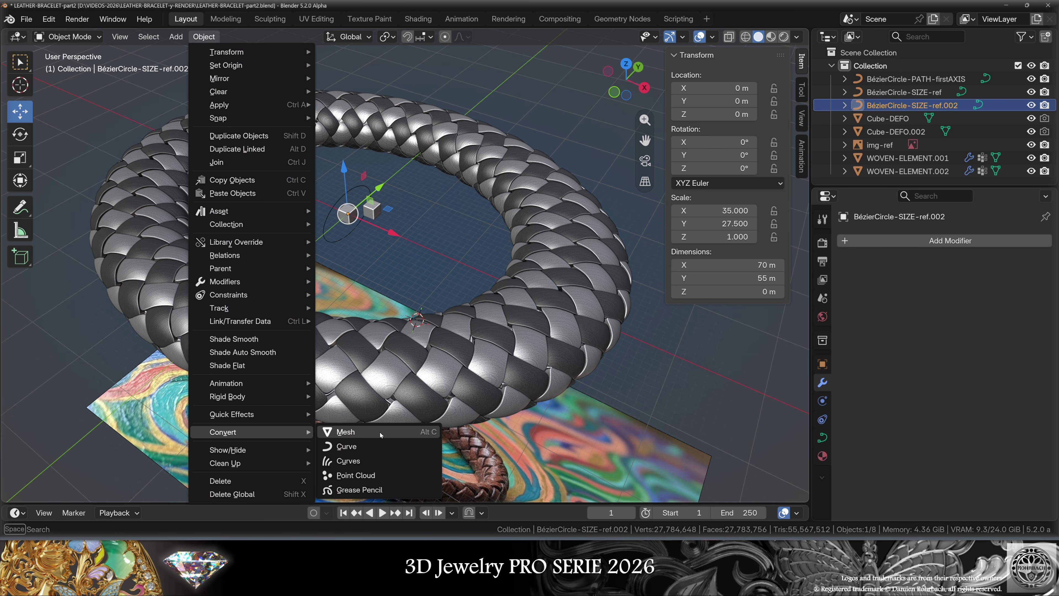
pyautogui.click(342, 432)
# Fill the whole outline of BézierCircle-SIZE-ref.002 with a single face, working in Edit Mode with X-ray enabled.
pyautogui.press('Tab')
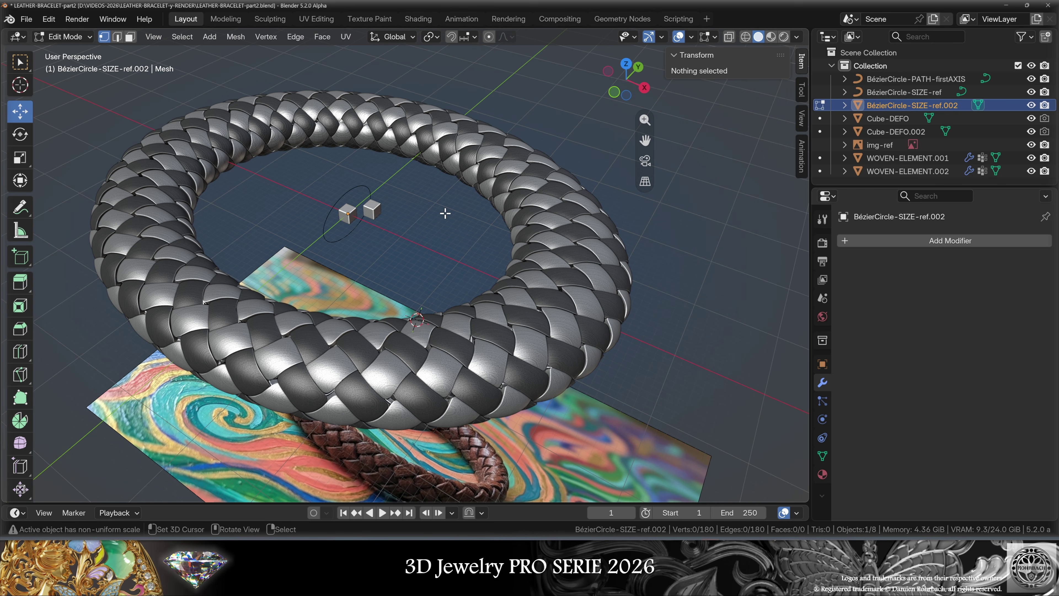
pyautogui.hotkey('alt', 'z')
pyautogui.press('a')
pyautogui.moveTo(433, 232); pyautogui.dragTo(463, 269, button='middle')
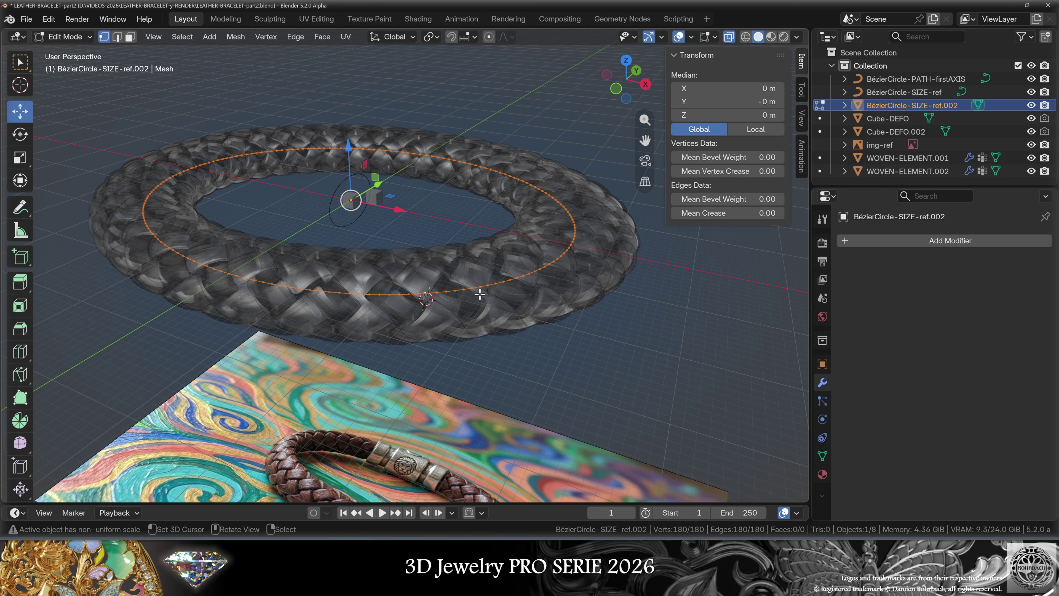
pyautogui.moveTo(471, 239); pyautogui.dragTo(454, 254, button='middle')
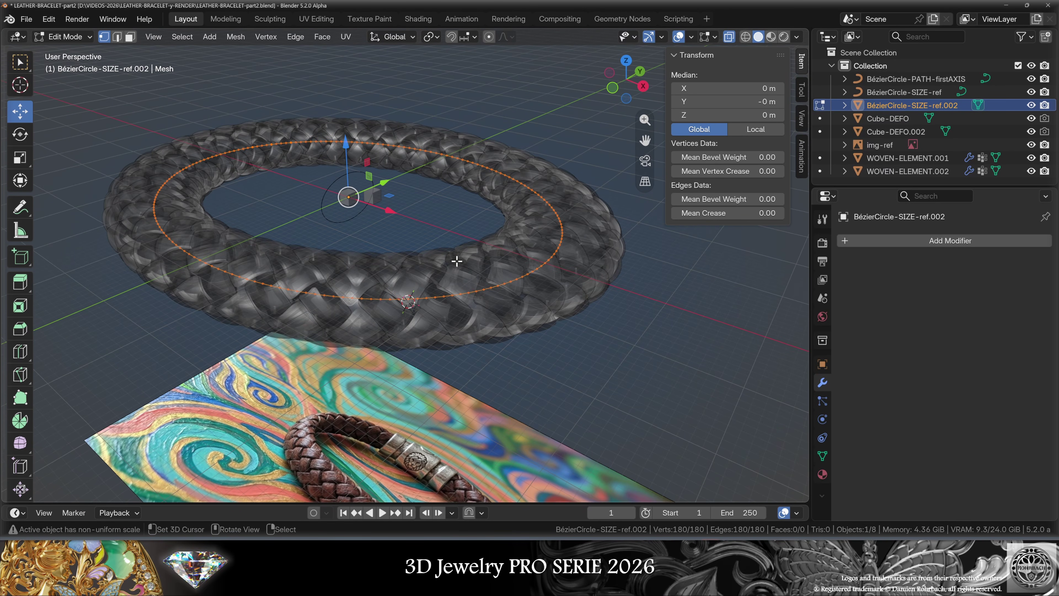
pyautogui.press('f')
# Move the filled elliptical face up along Z by about 46 m, above the bracelet.
pyautogui.scroll(-5, 457, 264)
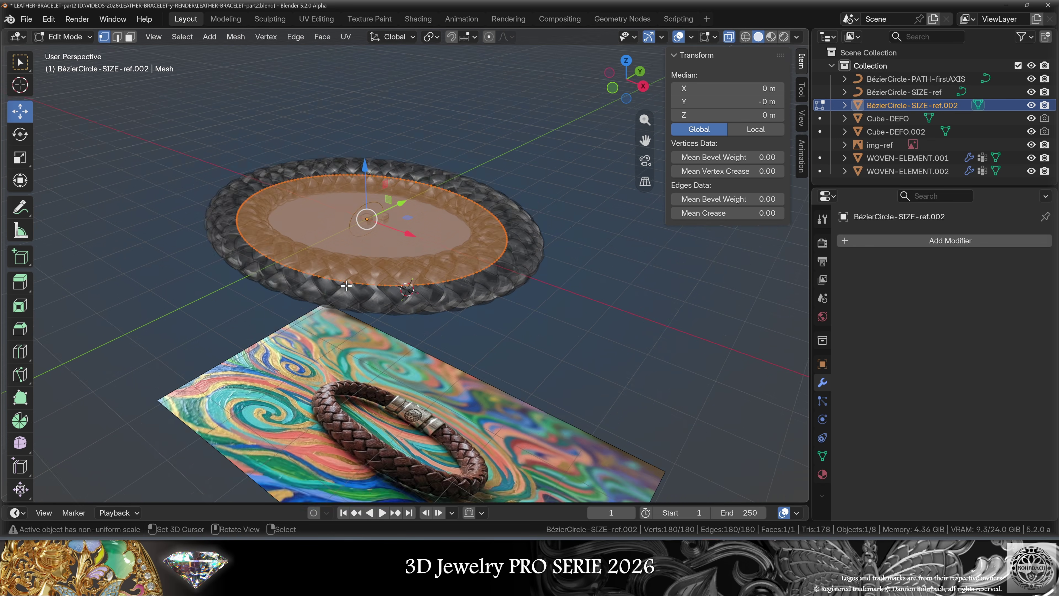
pyautogui.press('g')
pyautogui.press('z')
pyautogui.click(375, 74)
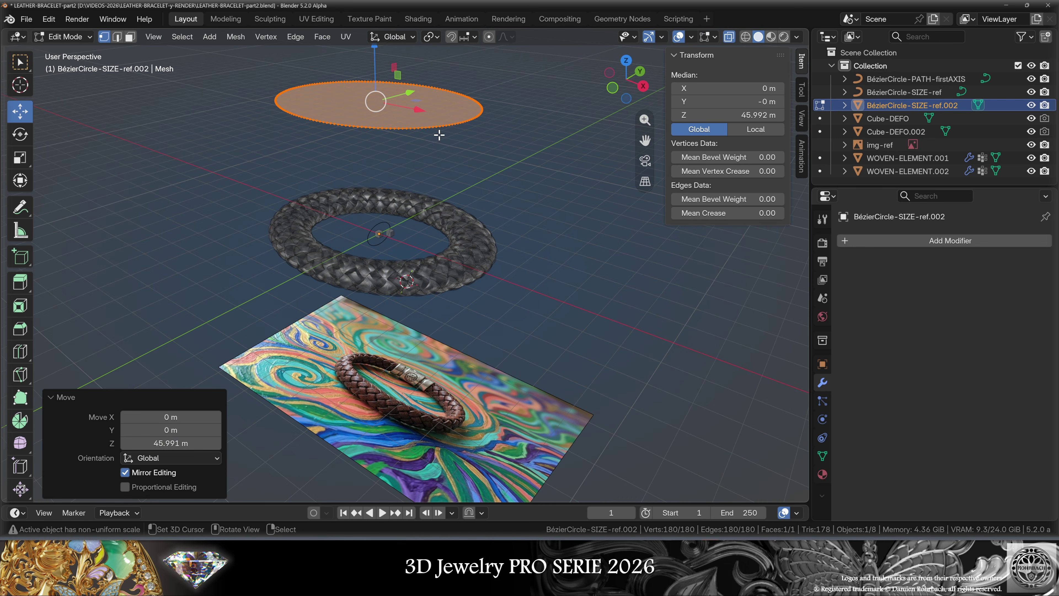
pyautogui.press('g')
pyautogui.press('z')
pyautogui.press('z')
pyautogui.press('Escape')
# Extrude the elliptical face of BézierCircle-SIZE-ref.002 downward about 101 m through the bracelet, return to Object Mode and save the file.
pyautogui.press('e')
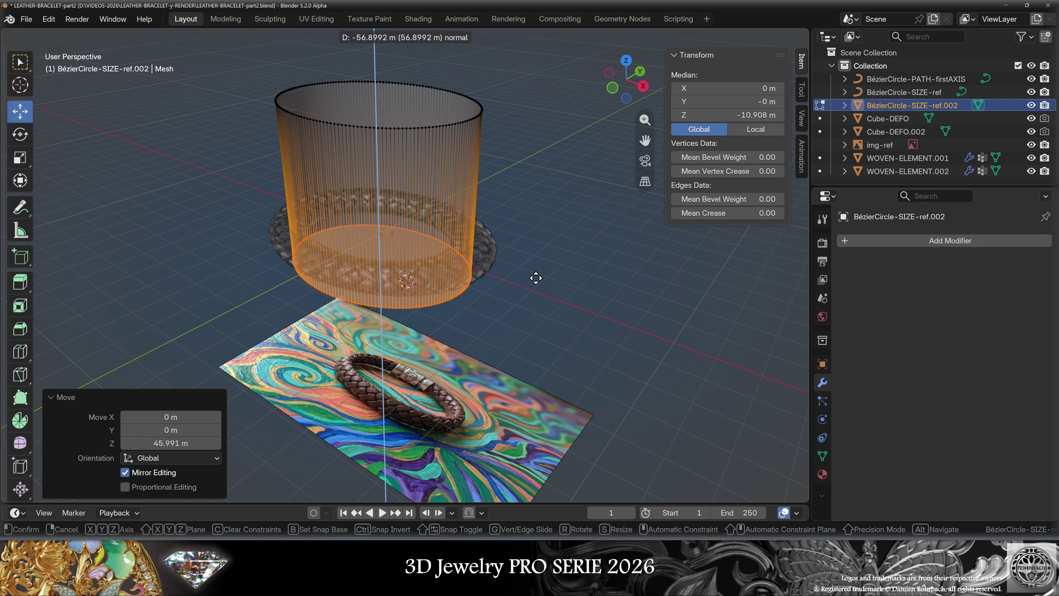
pyautogui.click(599, 364)
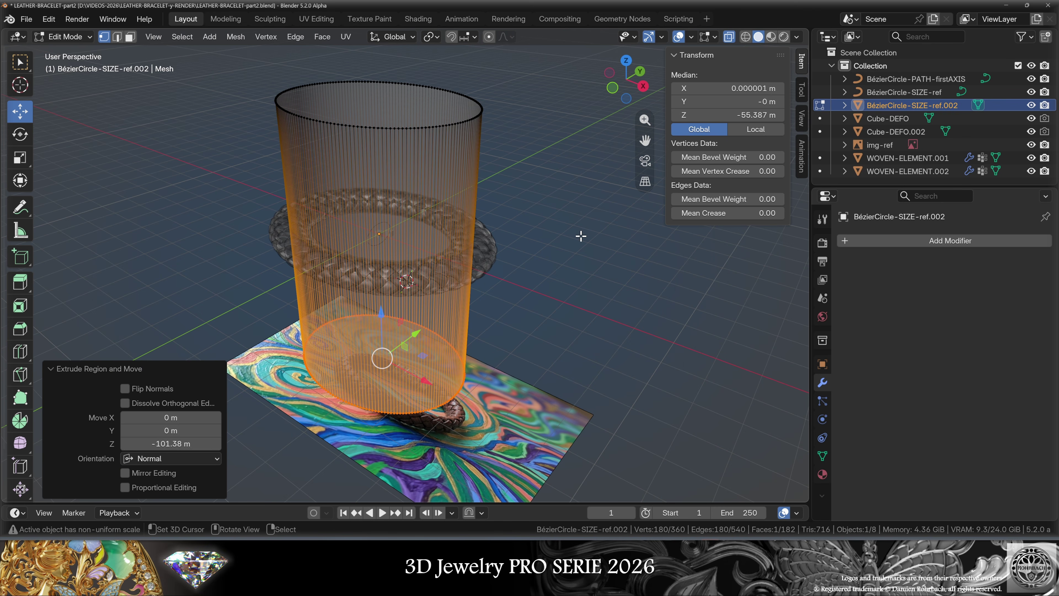
pyautogui.press('Tab')
pyautogui.hotkey('ctrl', 's')
pyautogui.moveTo(469, 145); pyautogui.dragTo(550, 206, button='middle')
pyautogui.scroll(2, 550, 206)
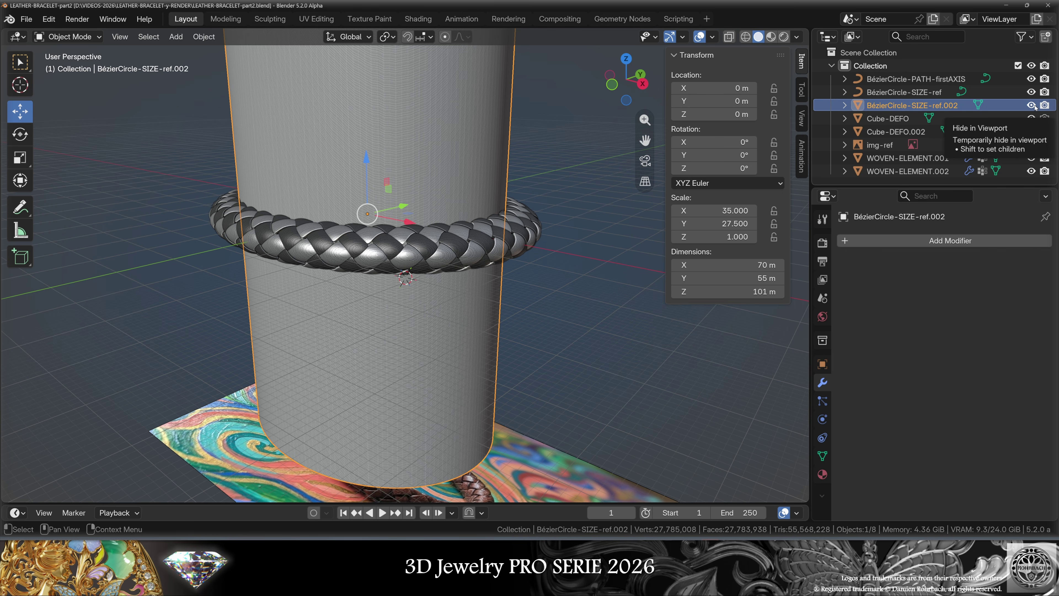
# Deselect the reference volume BézierCircle-SIZE-ref.002 and hide it in the viewport.
pyautogui.click(595, 237)
pyautogui.moveTo(595, 217); pyautogui.dragTo(595, 237, button='middle')
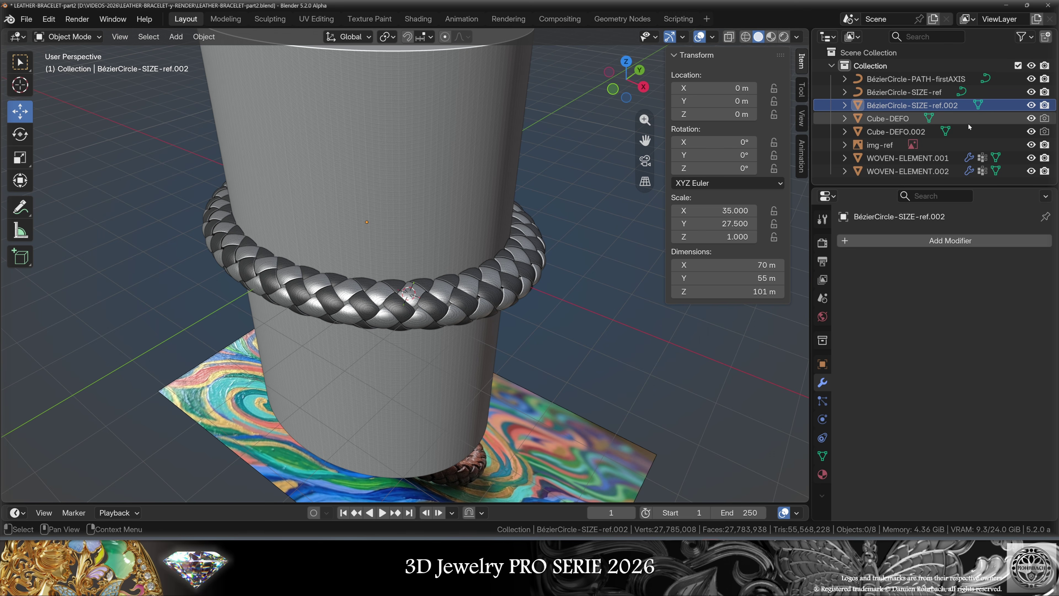
pyautogui.click(1031, 105)
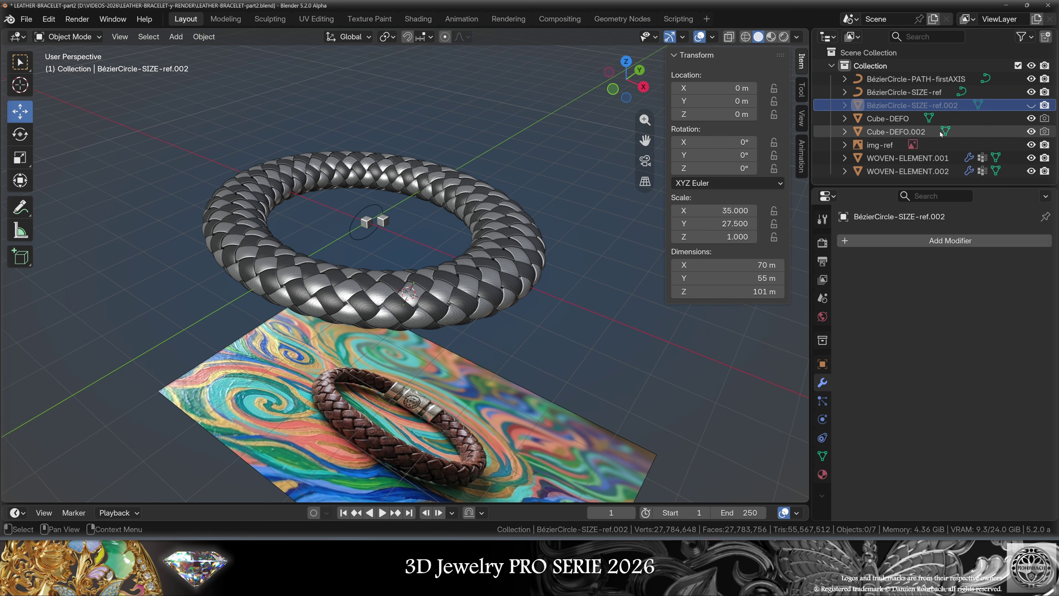
pyautogui.moveTo(453, 288); pyautogui.dragTo(373, 252, button='middle')
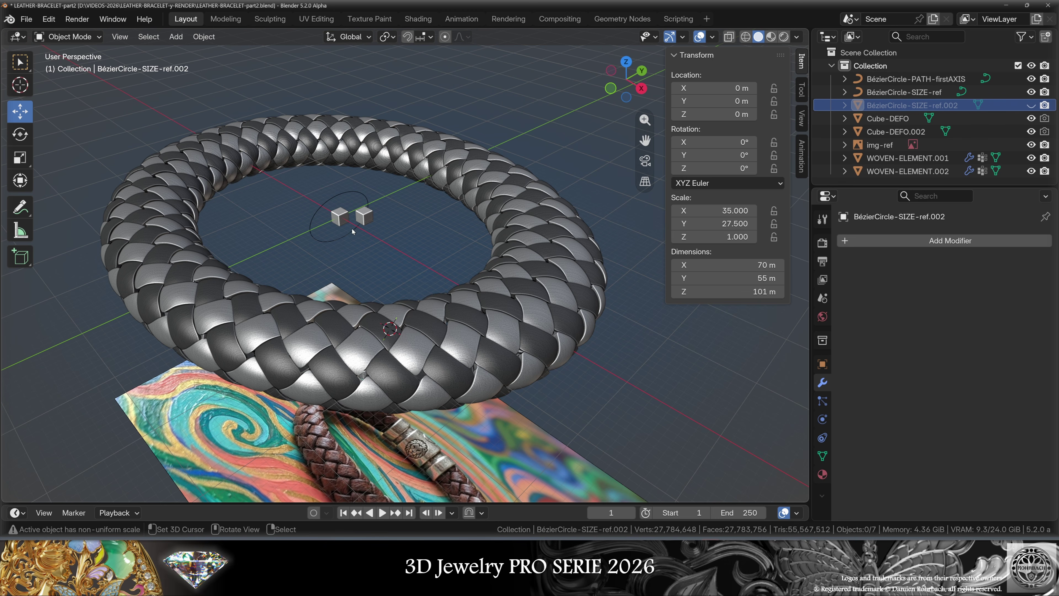
# Rotate the control points of BézierCircle-PATH-firstAXIS about 32° around the global X axis in Edit Mode.
pyautogui.click(351, 192)
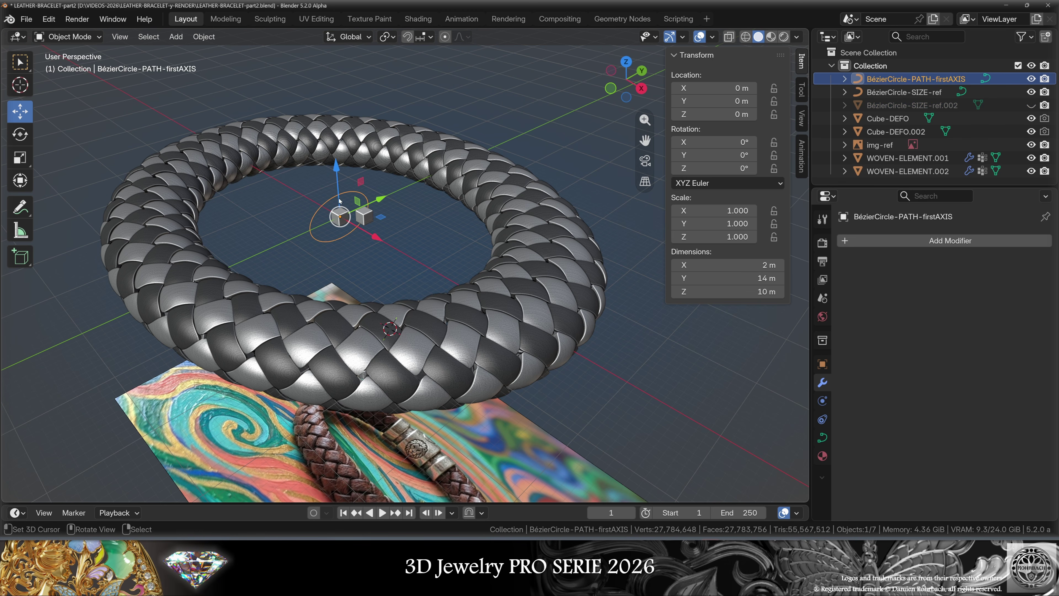
pyautogui.moveTo(390, 287); pyautogui.dragTo(444, 244, button='middle')
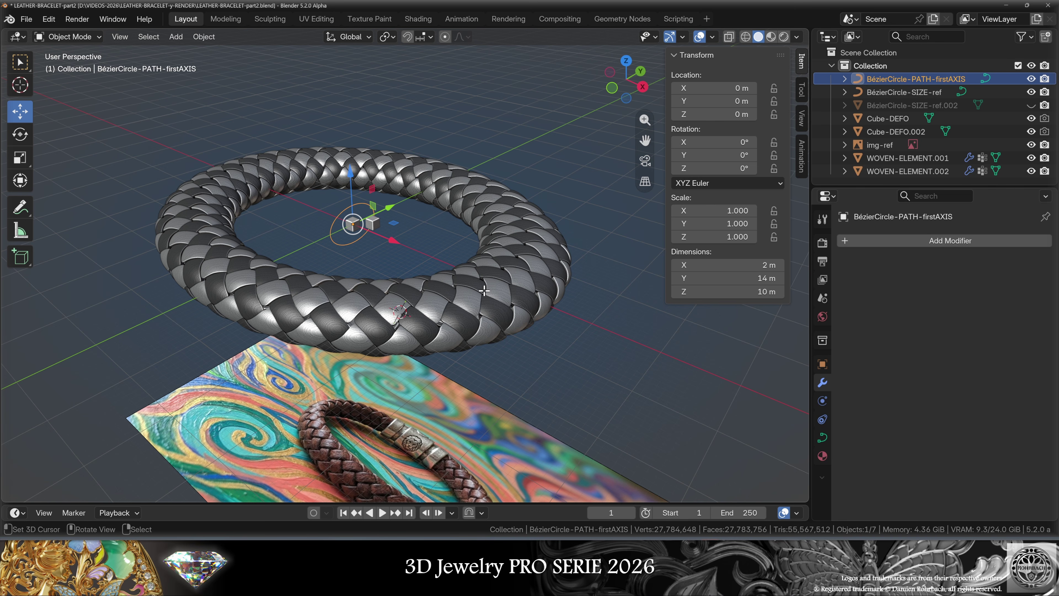
pyautogui.press('Tab')
pyautogui.moveTo(484, 291); pyautogui.dragTo(425, 234, button='middle')
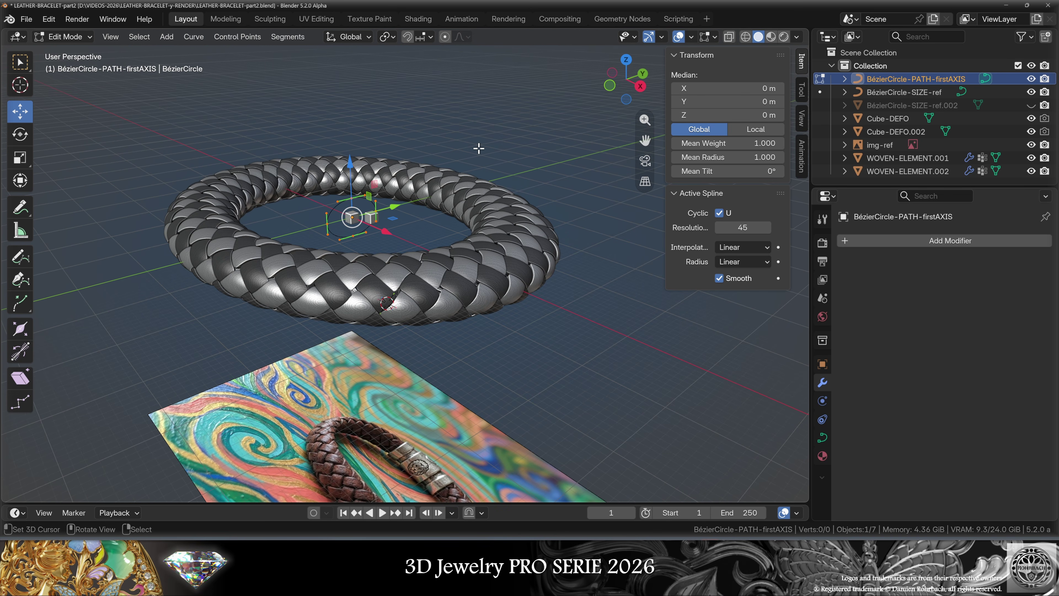
pyautogui.press('r')
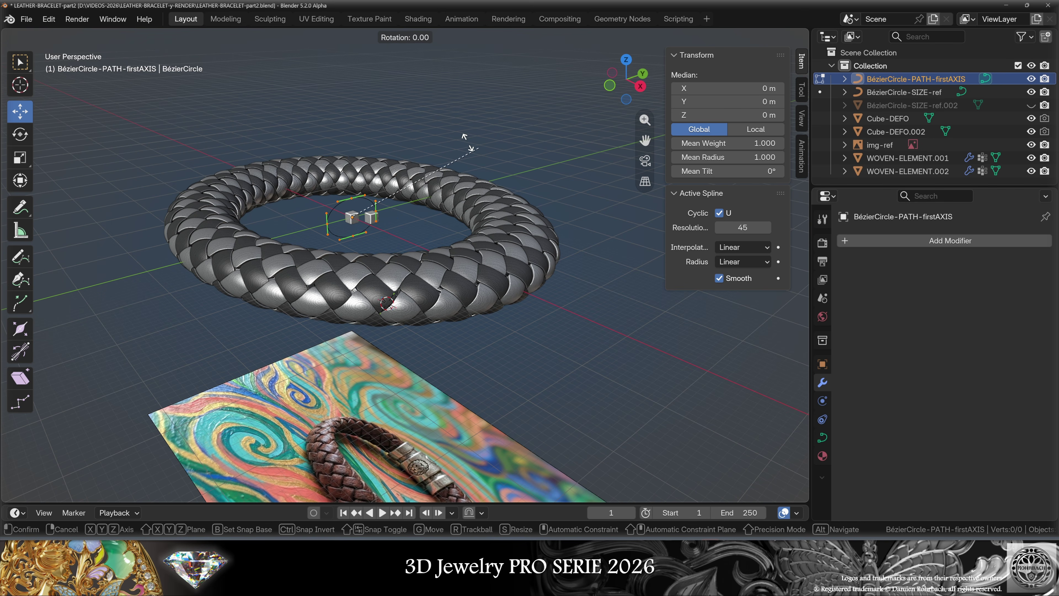
pyautogui.press('x')
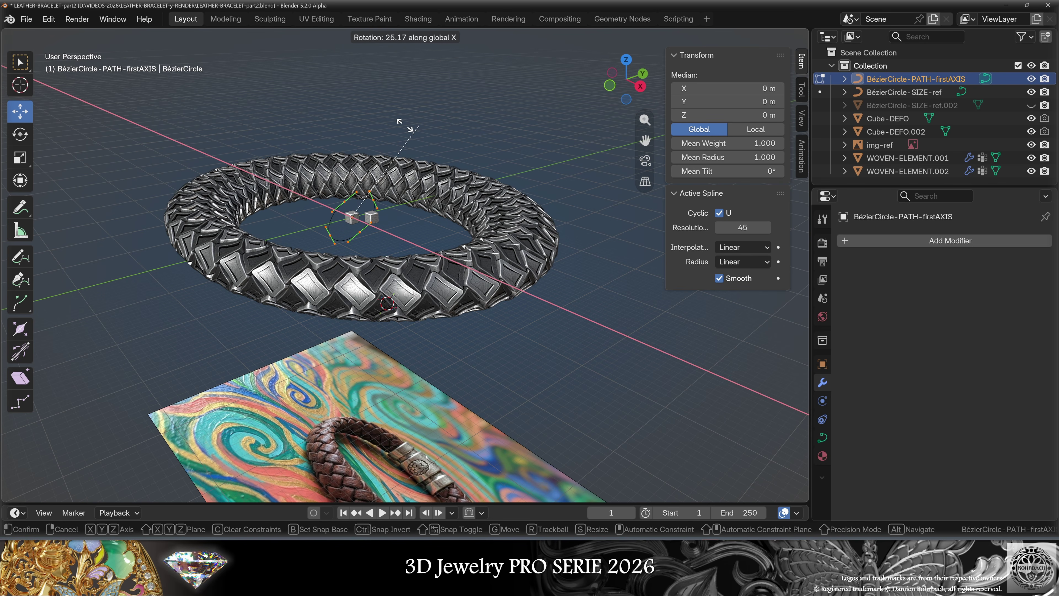
pyautogui.click(409, 130)
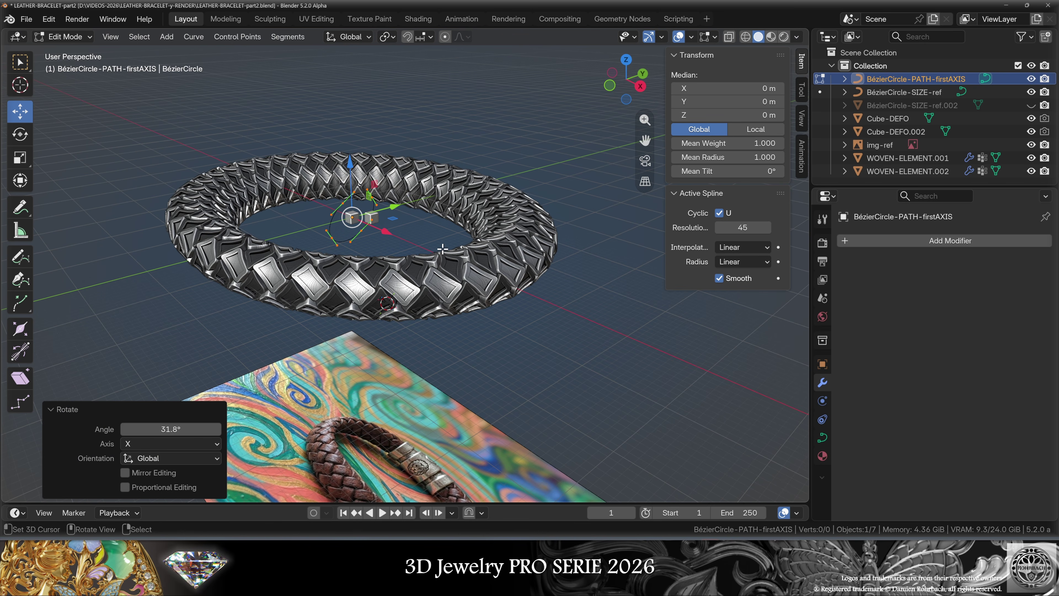
# Set the X rotation angle of the BézierCircle-PATH-firstAXIS control points to -90°.
pyautogui.moveTo(477, 210); pyautogui.dragTo(455, 252, button='middle')
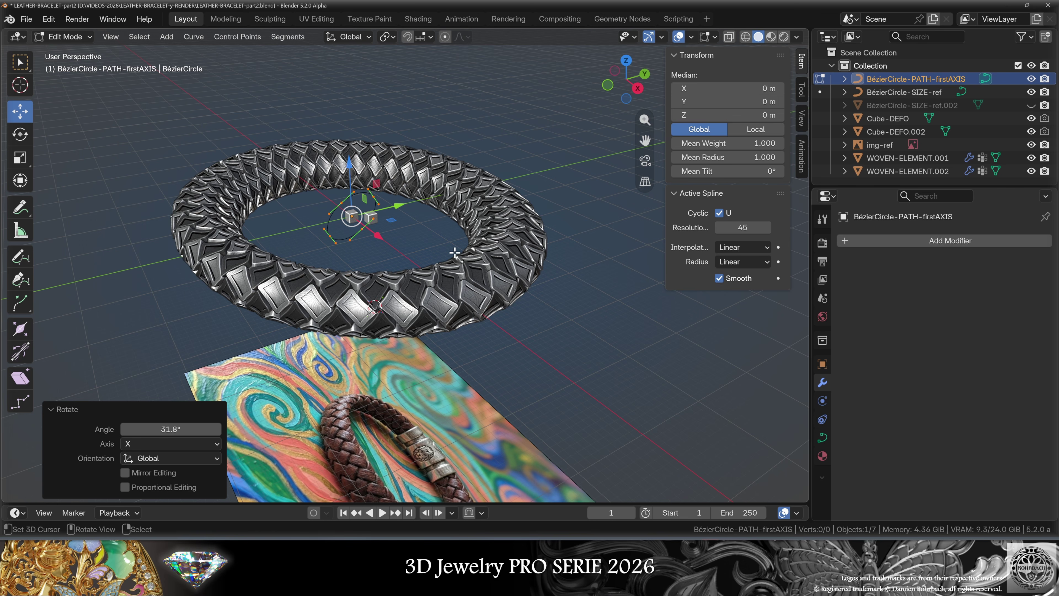
pyautogui.scroll(10, 410, 288)
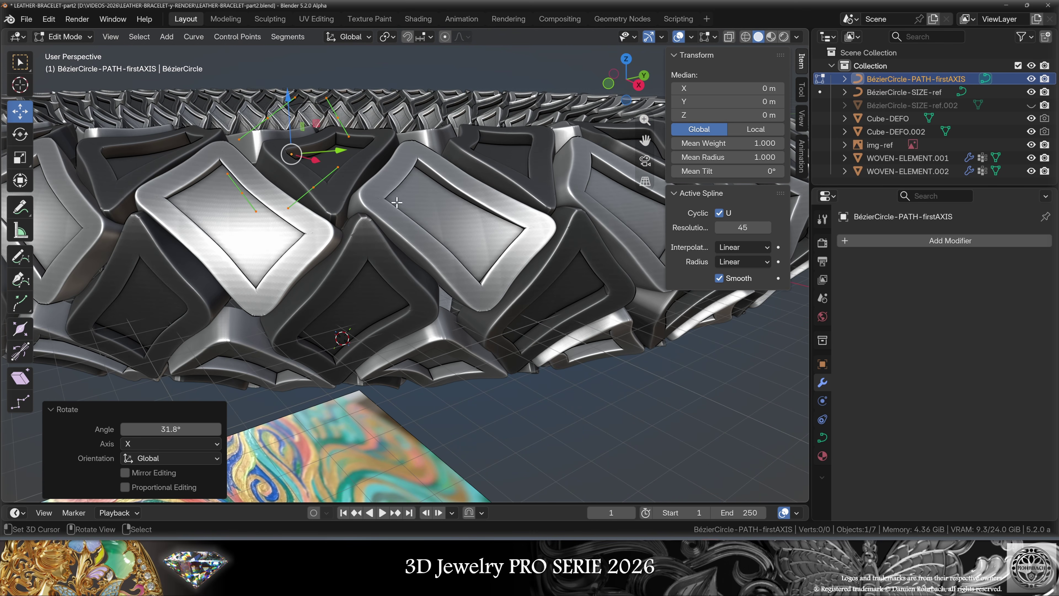
pyautogui.scroll(-10, 449, 252)
pyautogui.moveTo(455, 193); pyautogui.dragTo(430, 255, button='middle')
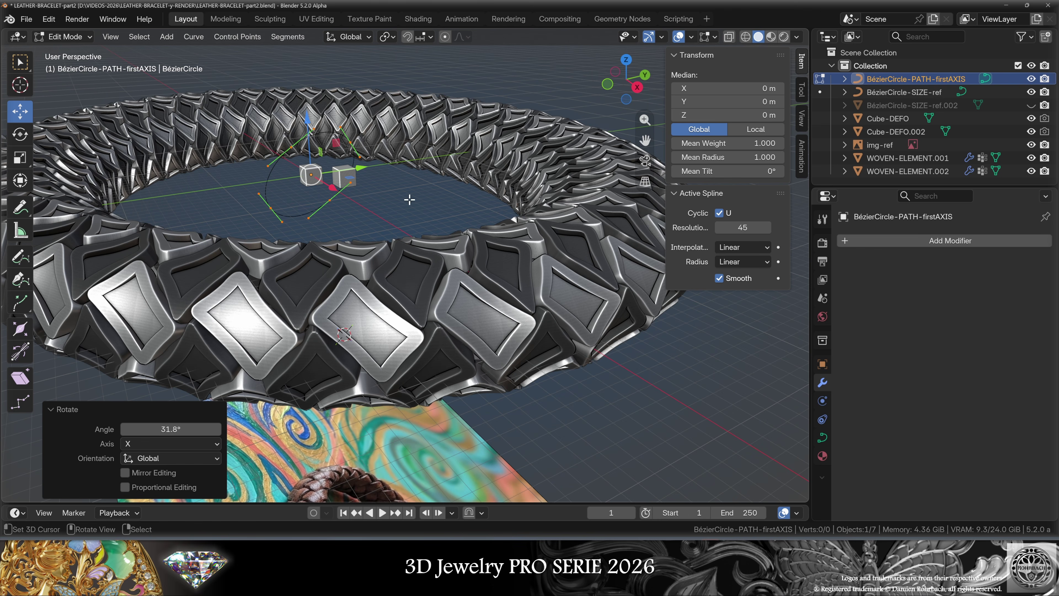
pyautogui.moveTo(431, 167); pyautogui.dragTo(430, 217, button='middle')
pyautogui.scroll(-5, 429, 216)
pyautogui.click(182, 430)
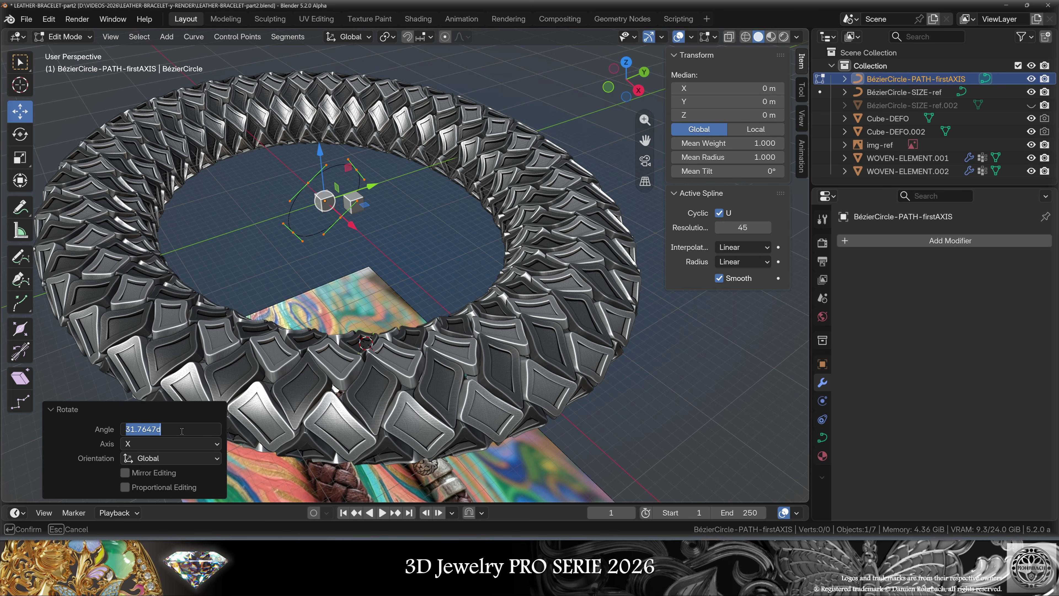
pyautogui.write('-90')
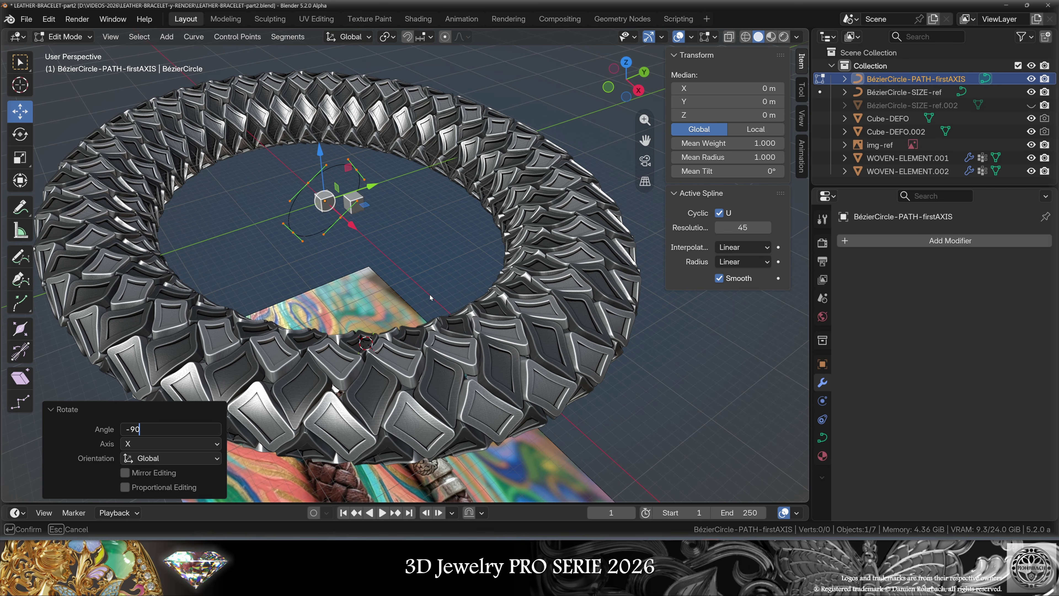
pyautogui.press('Return')
pyautogui.scroll(-3, 440, 311)
pyautogui.moveTo(515, 326); pyautogui.dragTo(479, 346, button='middle')
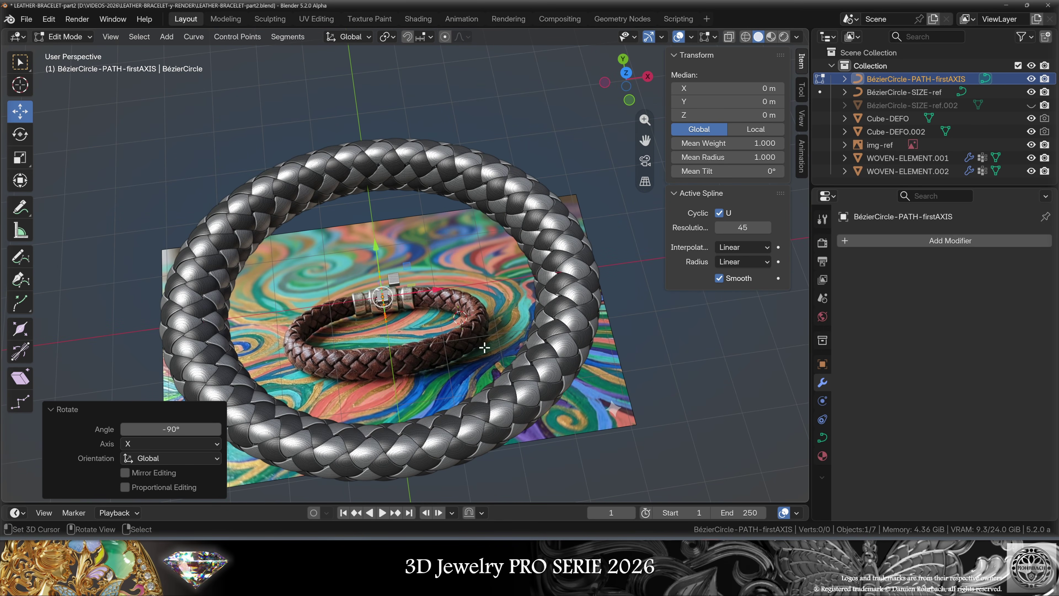
pyautogui.moveTo(483, 393); pyautogui.dragTo(496, 250, button='middle')
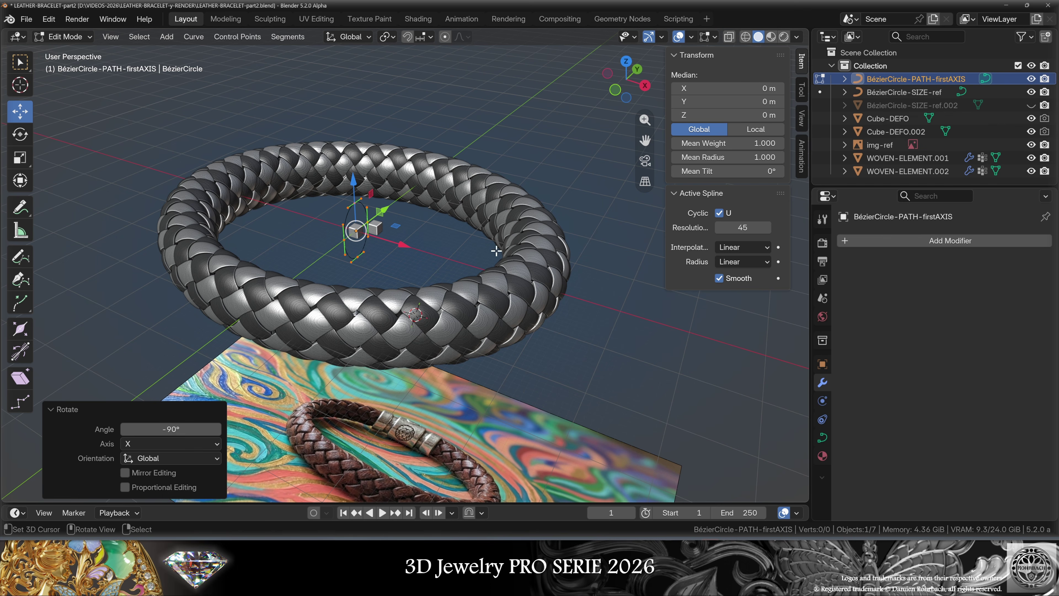
# Unhide the reference volume BézierCircle-SIZE-ref.002 to compare it with the bracelet's inner edge.
pyautogui.click(1031, 106)
pyautogui.scroll(-3, 406, 272)
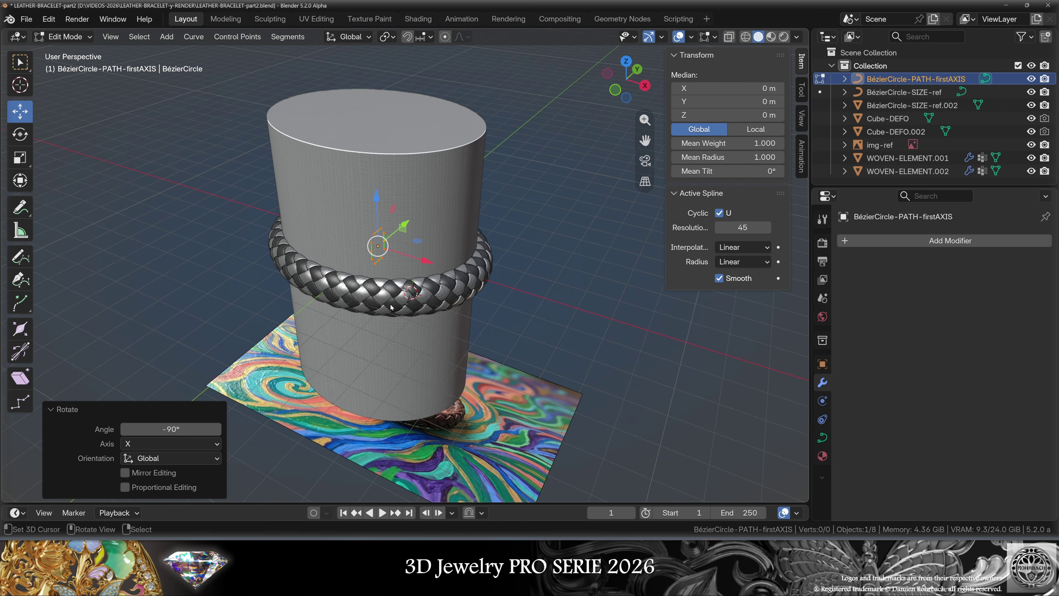
pyautogui.moveTo(400, 284); pyautogui.dragTo(374, 256, button='middle')
pyautogui.scroll(2, 374, 257)
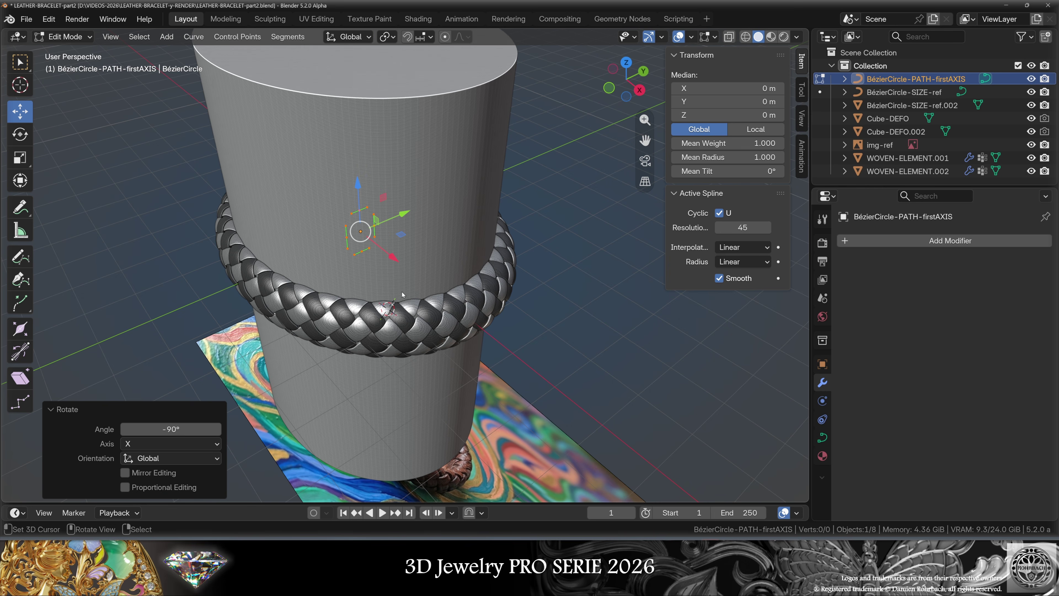
# Move the control points of BézierCircle-PATH-firstAXIS about 4.3 m along the global Y axis.
pyautogui.press('g')
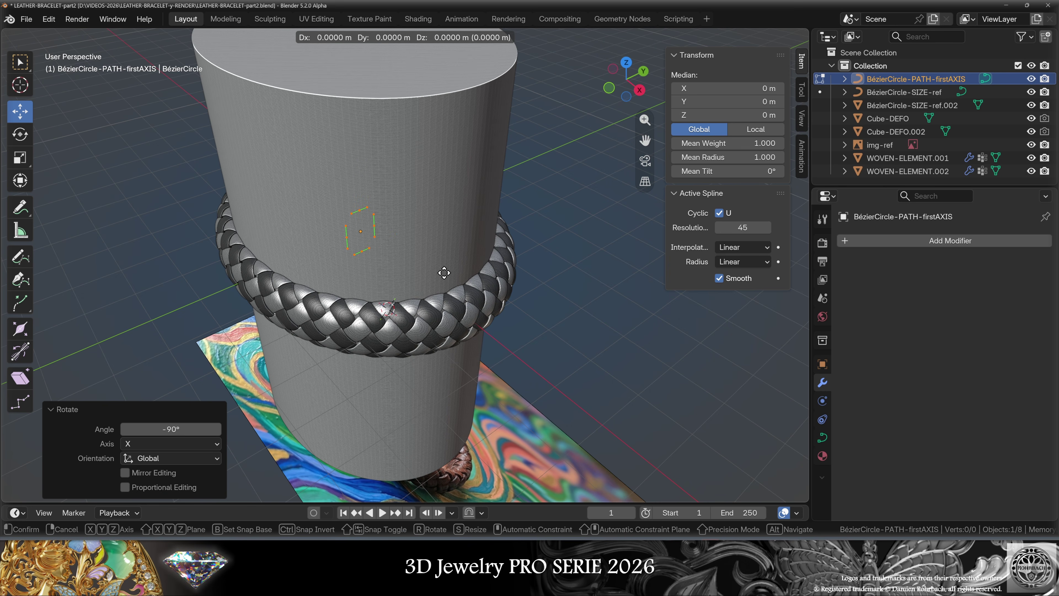
pyautogui.press('y')
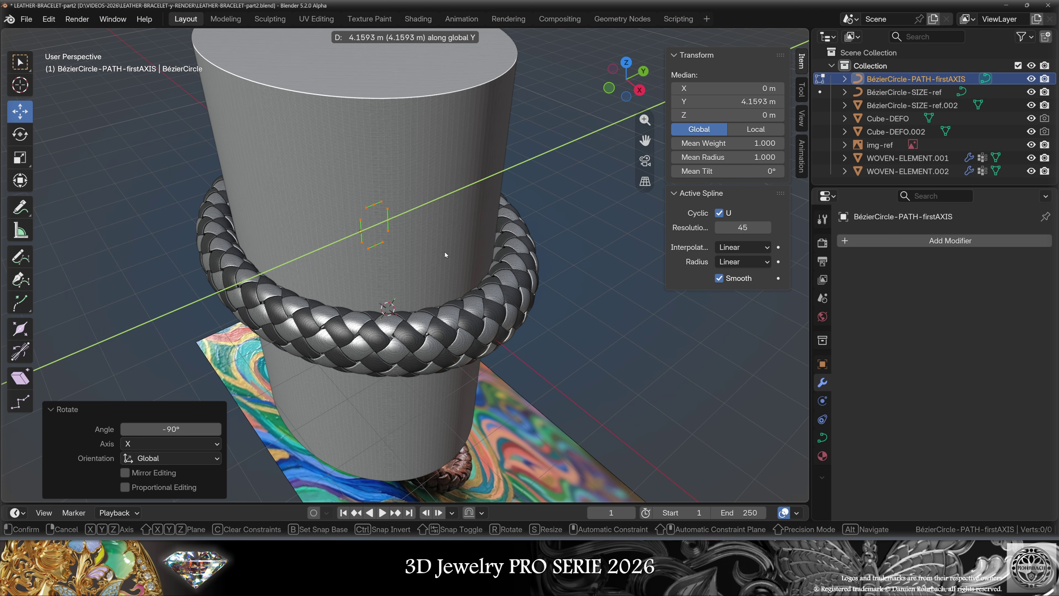
pyautogui.click(445, 252)
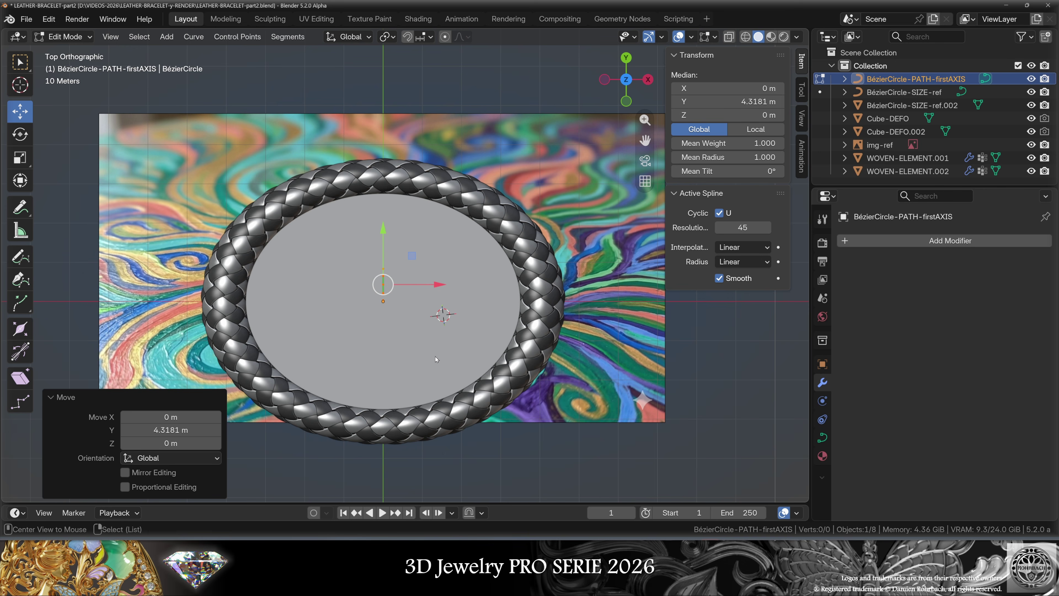
# Set the Y move of the path circle to 4.5 m and raise it to 4.7 m, checking the inner edge from above with X-ray on.
pyautogui.press('KP_Decimal')
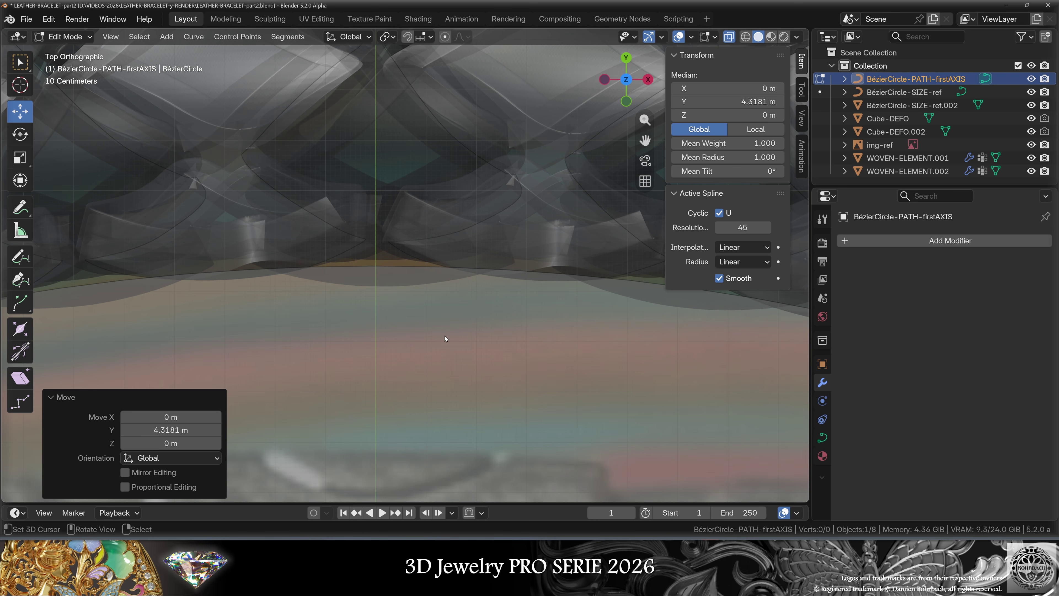
pyautogui.click(183, 428)
pyautogui.write('4.5')
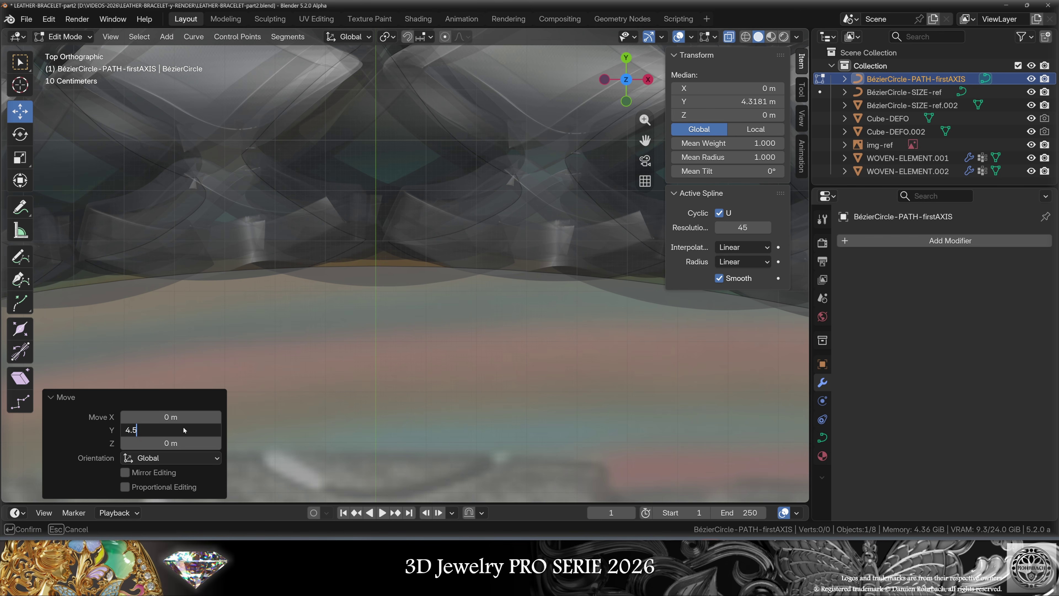
pyautogui.press('Return')
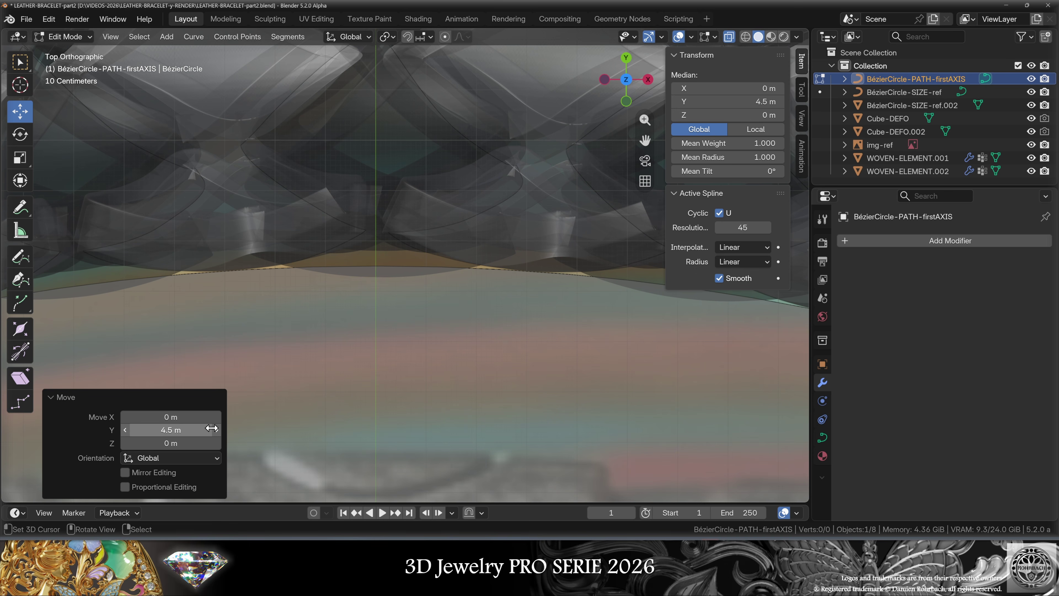
pyautogui.click(178, 432)
pyautogui.write('4.7')
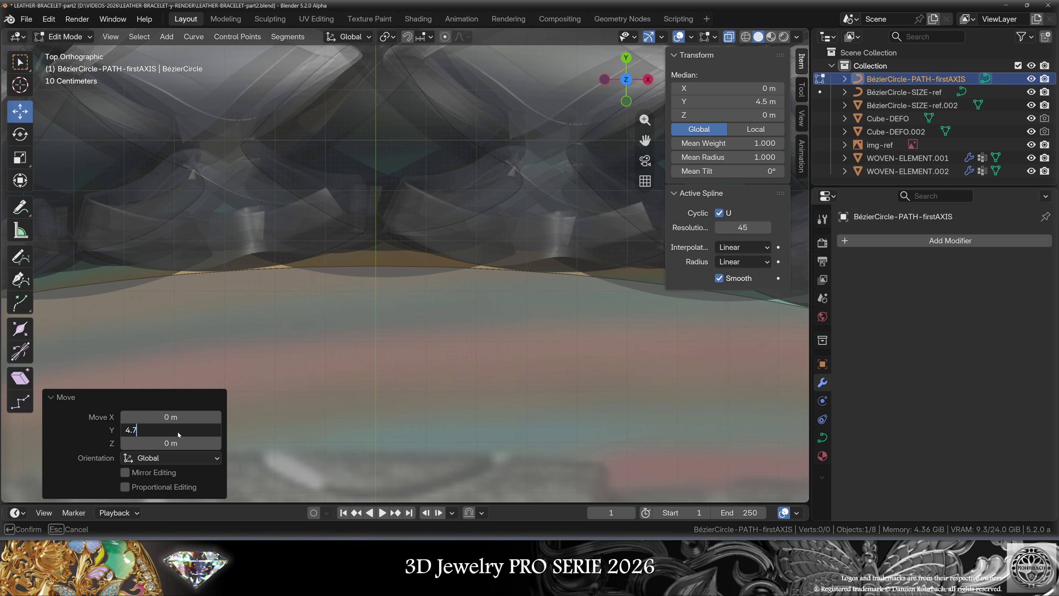
pyautogui.press('Return')
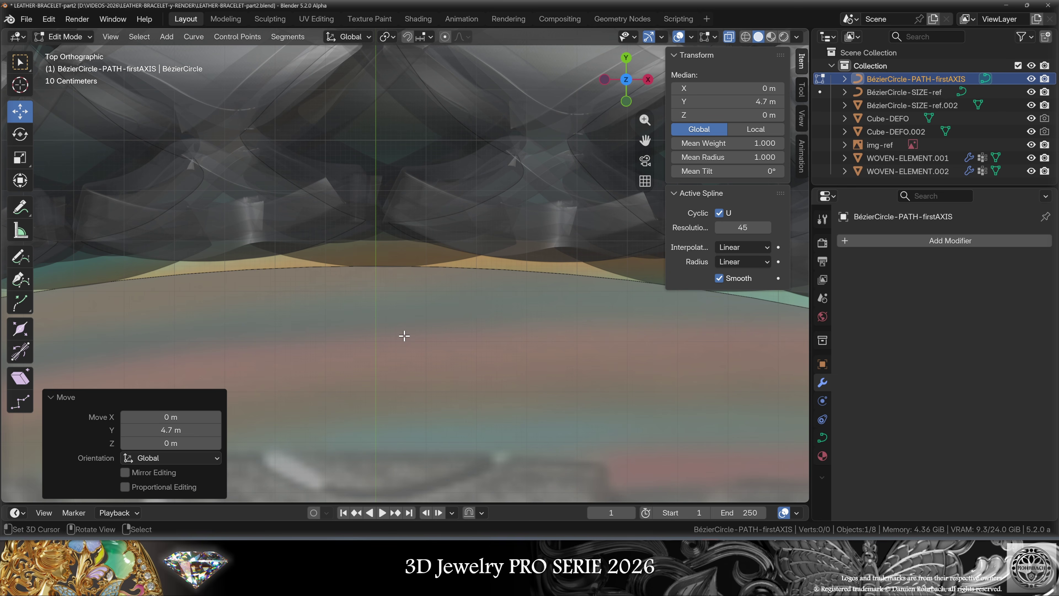
# Return BézierCircle-PATH-firstAXIS to Object Mode with X-ray off and save the file.
pyautogui.scroll(-20, 404, 336)
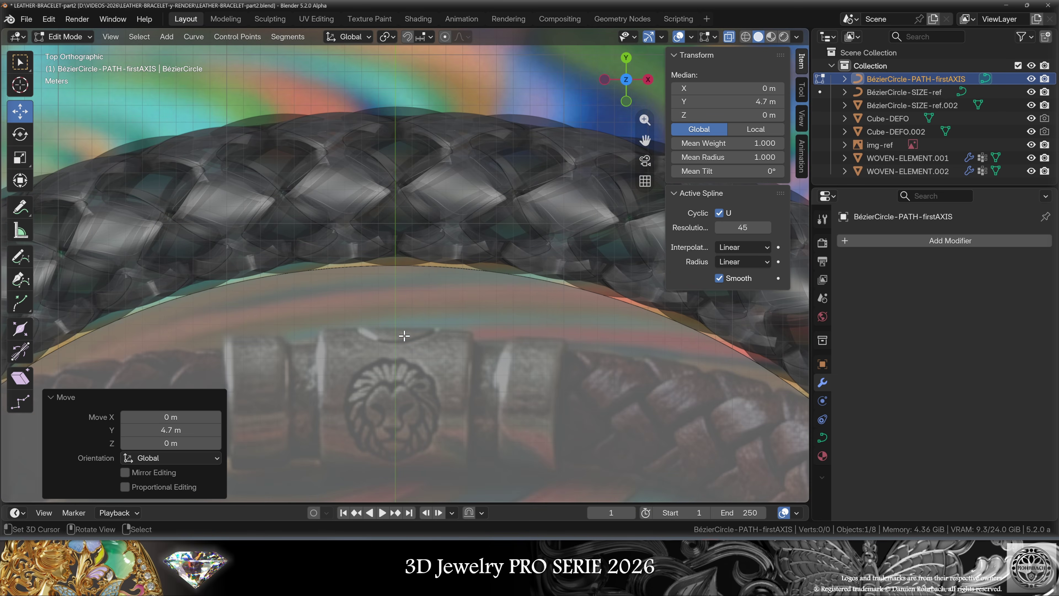
pyautogui.press('Tab')
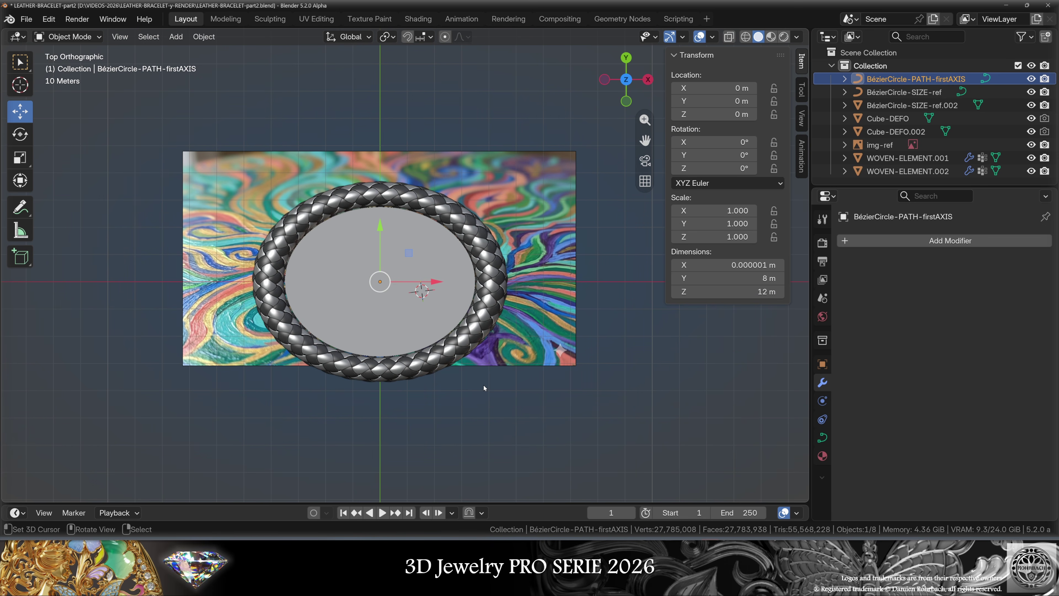
pyautogui.scroll(3, 483, 385)
pyautogui.hotkey('ctrl', 's')
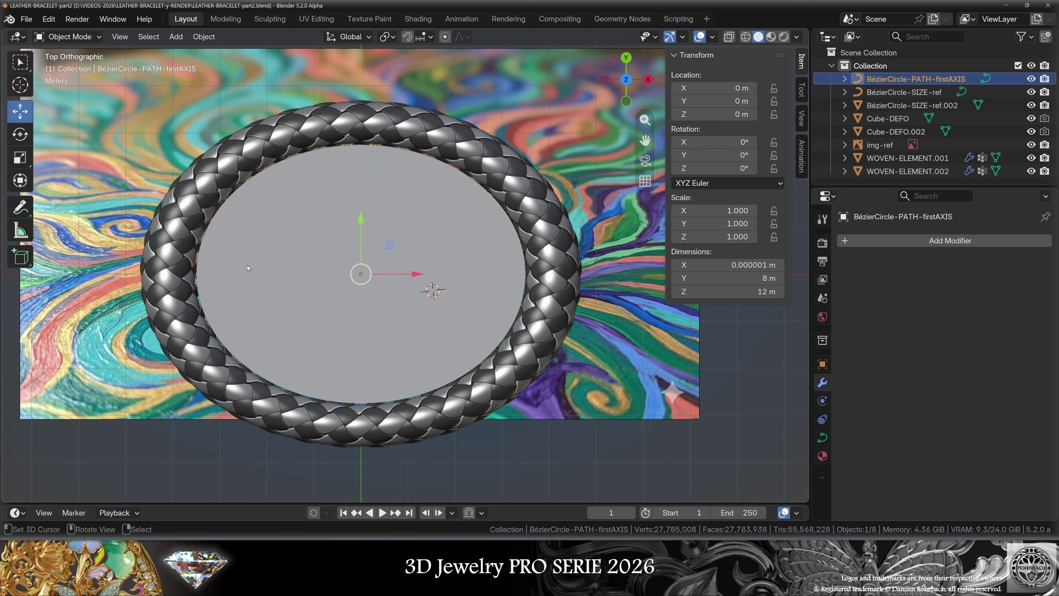
# In Edit Mode of BézierCircle-SIZE-ref with X-ray on, set the radius of the control point at X -35 m to 0.9.
pyautogui.click(889, 92)
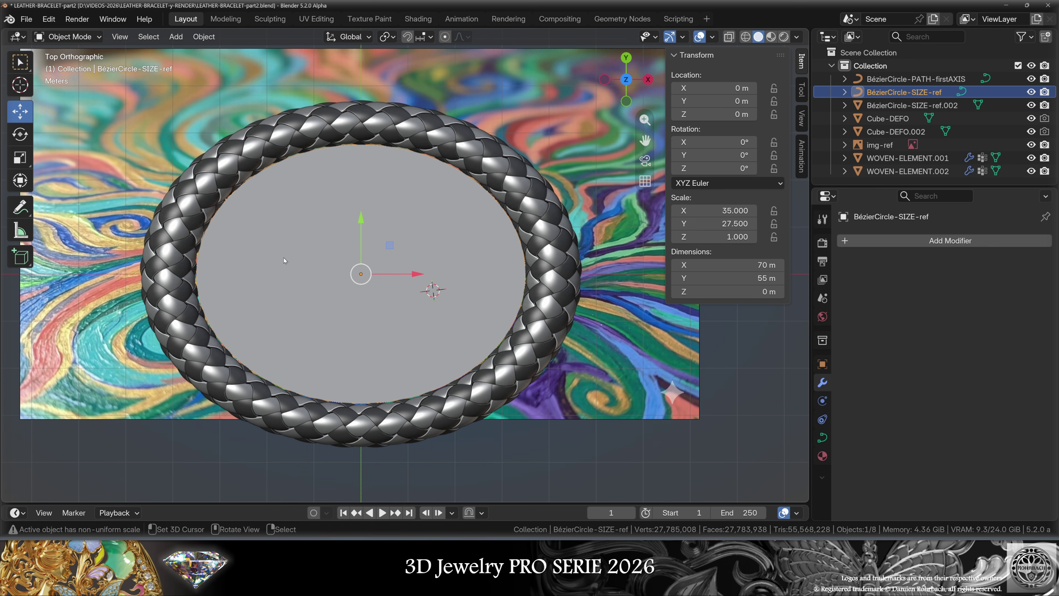
pyautogui.press('Tab')
pyautogui.keyDown('shift'); pyautogui.rightClick(313, 238); pyautogui.keyUp('shift')
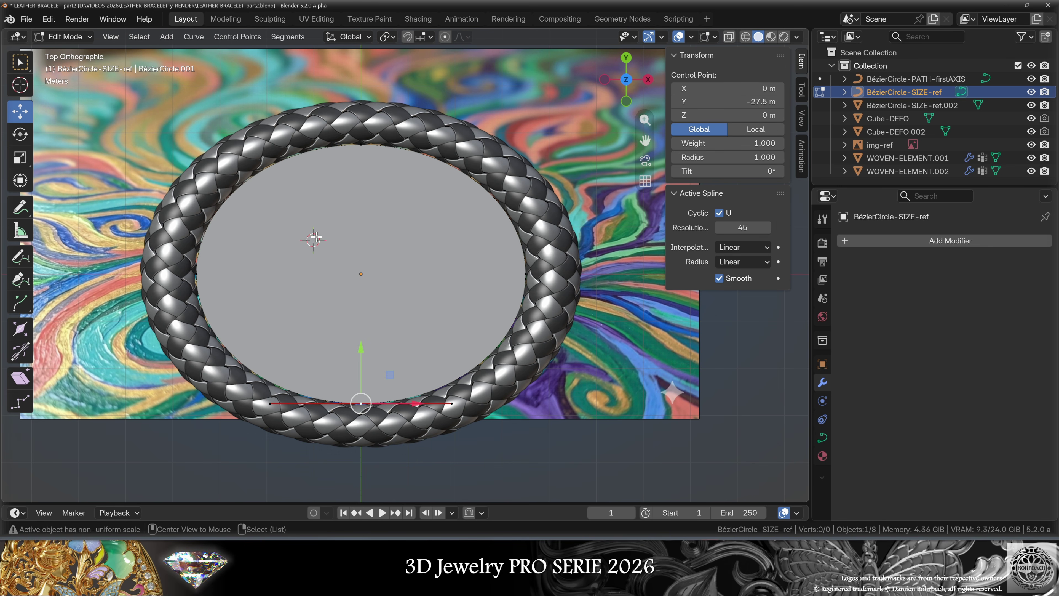
pyautogui.hotkey('alt', 'z')
pyautogui.hotkey('ctrl', 'z')
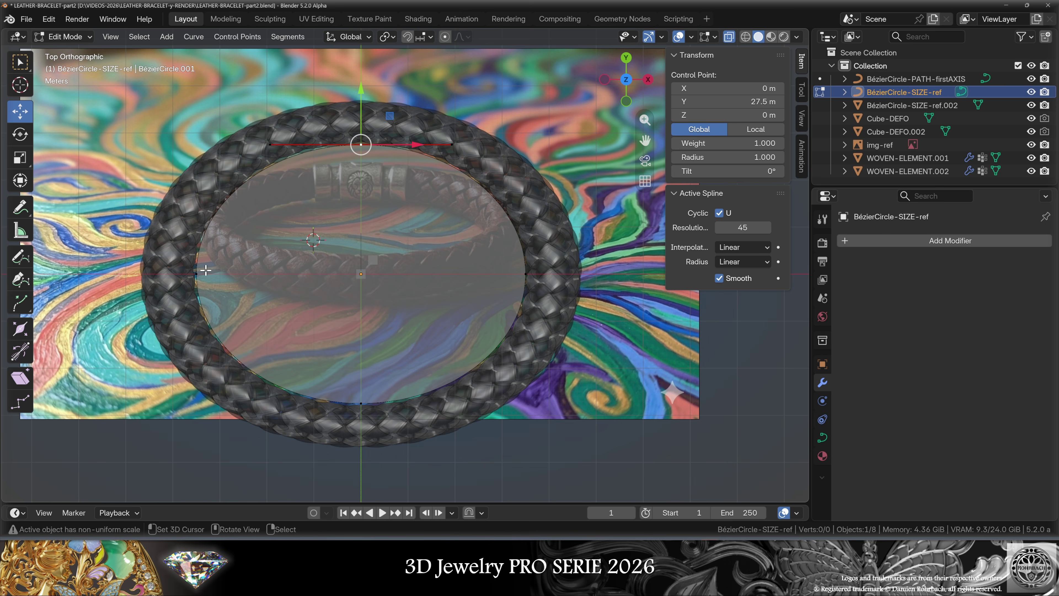
pyautogui.click(196, 273)
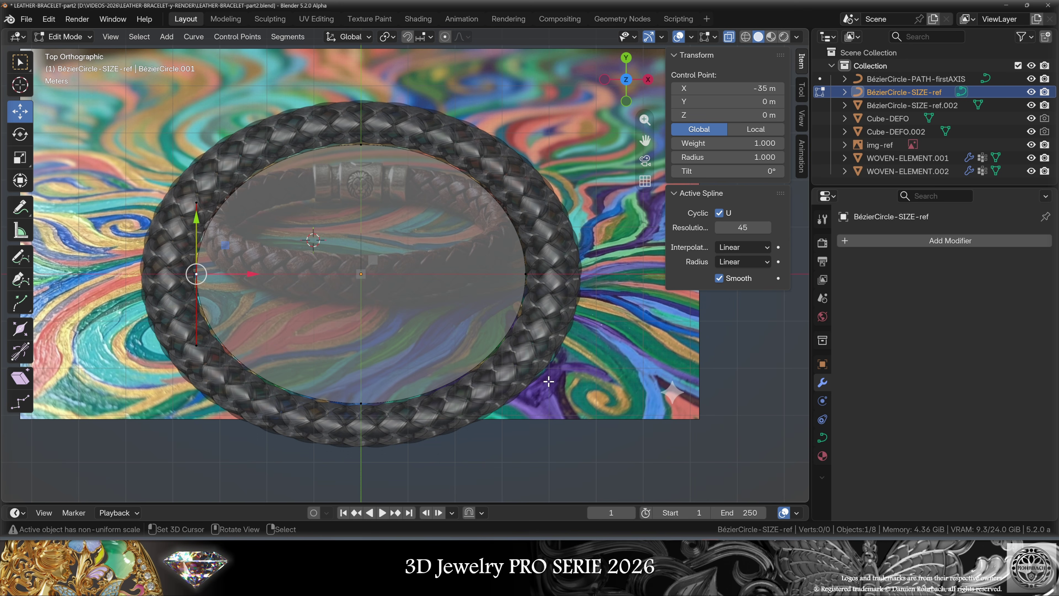
pyautogui.click(727, 157)
pyautogui.press('BackSpace')
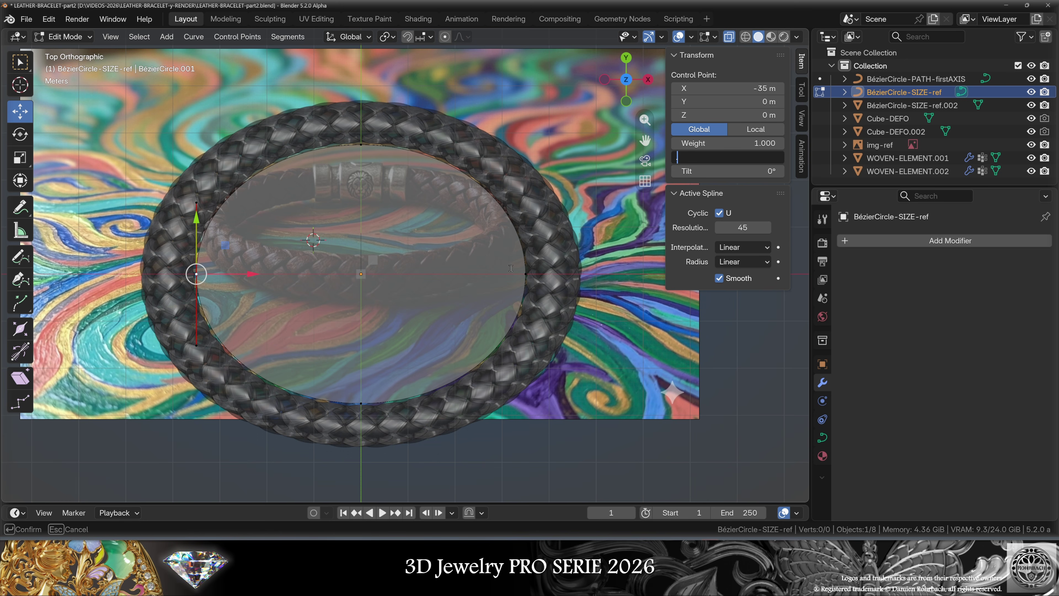
pyautogui.write('.9')
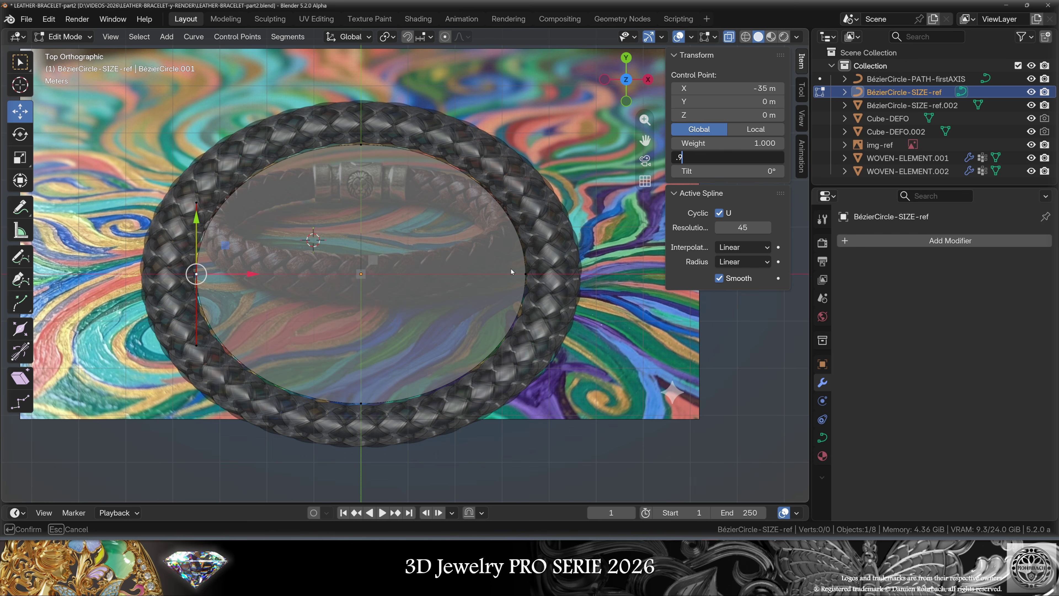
pyautogui.press('Return')
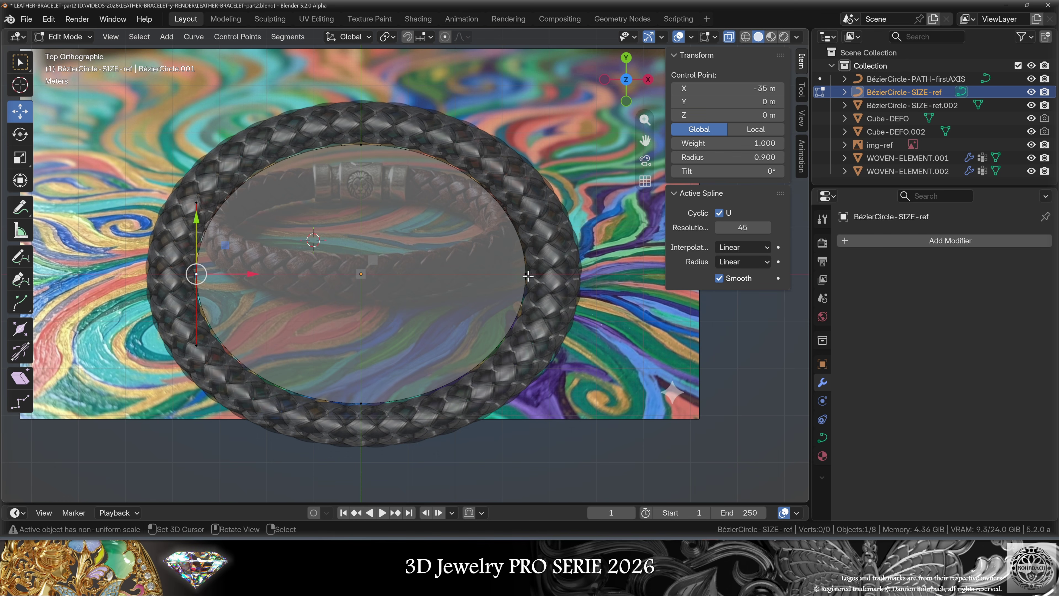
# Set the radius of the opposite control point at X 35 m to 0.9 and check the bracelet's thickness in the right side view.
pyautogui.click(526, 275)
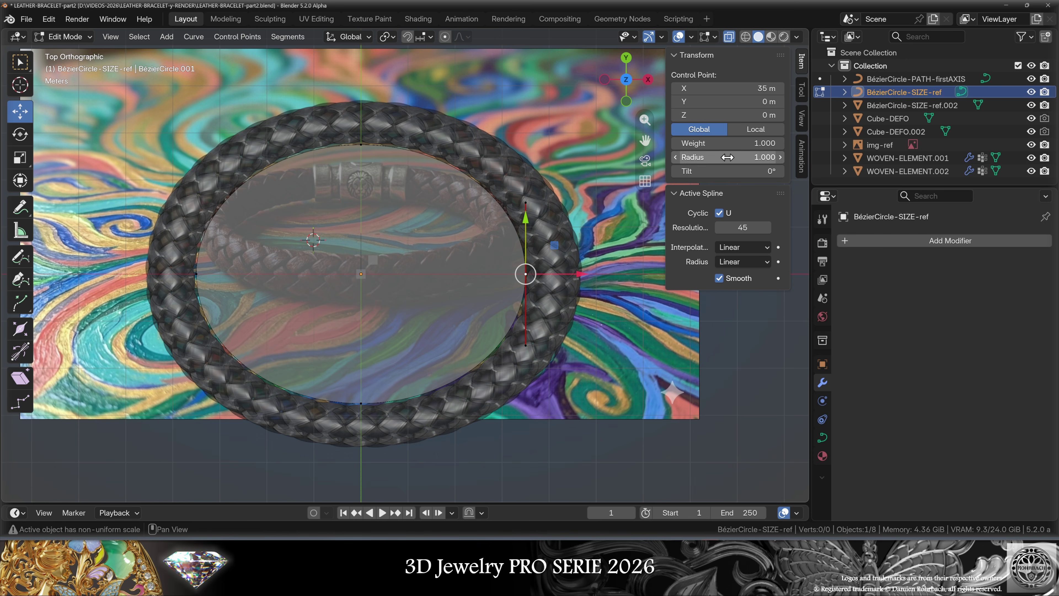
pyautogui.hotkey('ctrl', 'v')
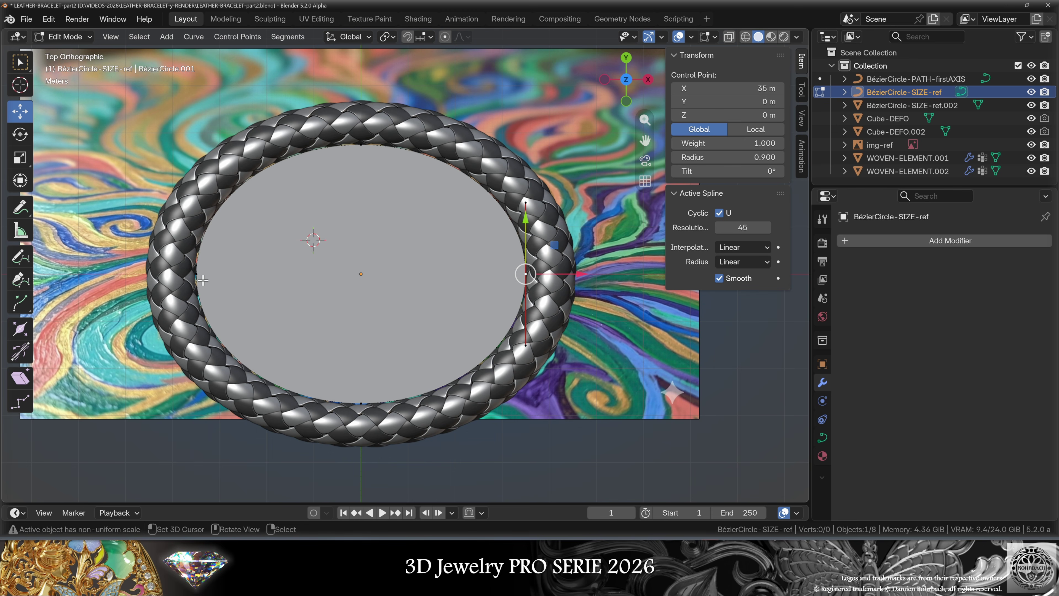
pyautogui.press('KP_3')
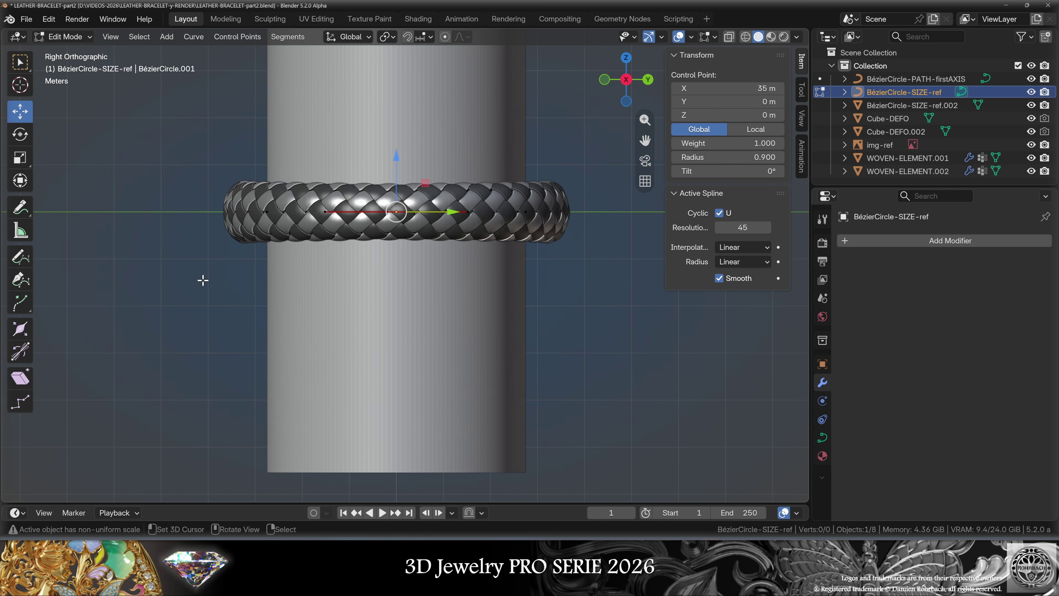
pyautogui.scroll(2, 354, 228)
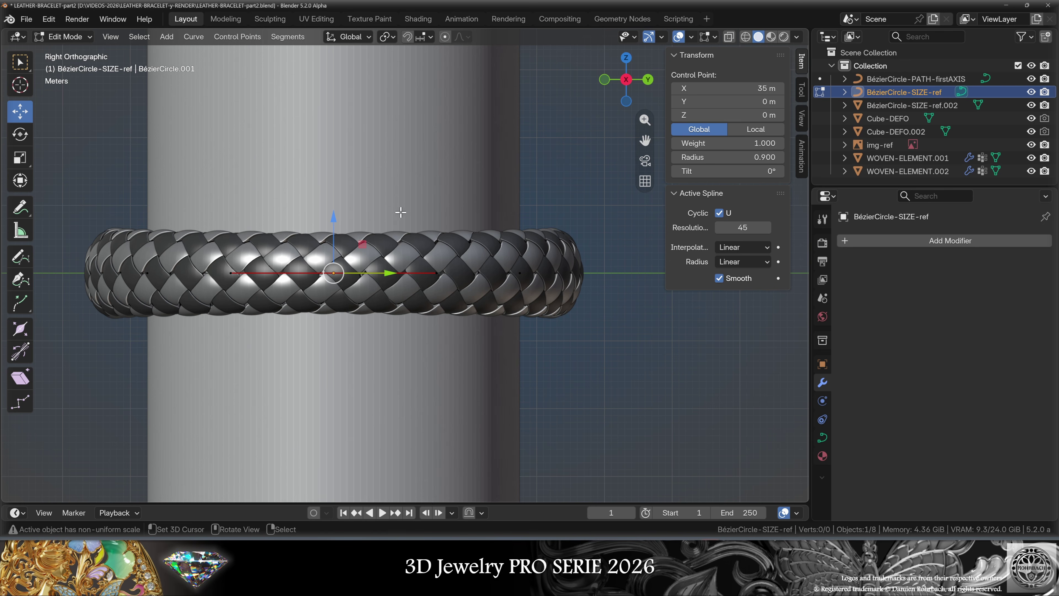
pyautogui.scroll(-1, 399, 211)
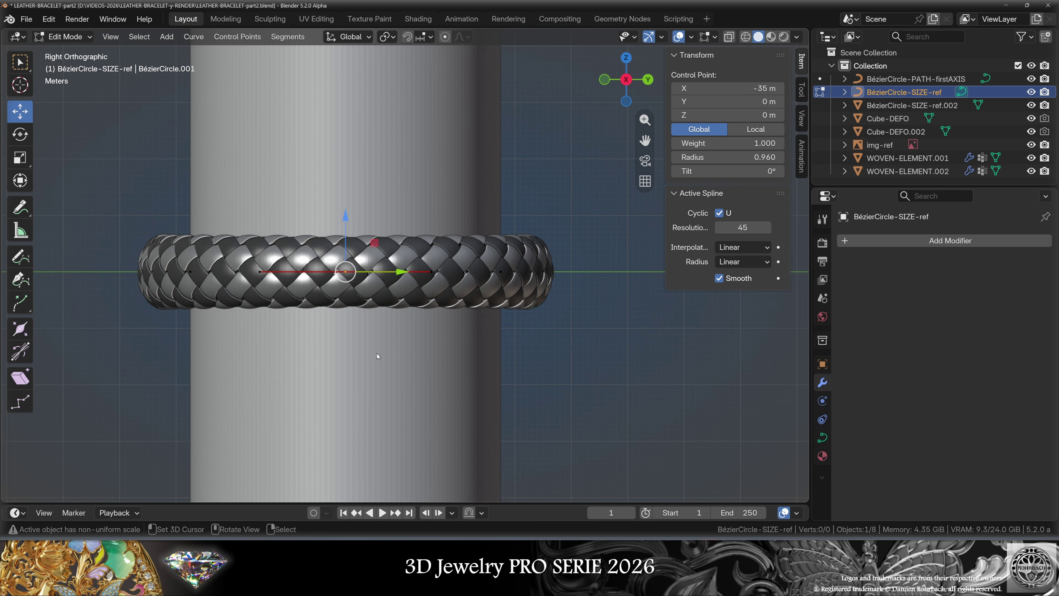
# Return to Object Mode, add a lattice at the origin, and scale it uniformly by about 15.28 with X-ray on.
pyautogui.press('Tab')
pyautogui.click(171, 37)
pyautogui.moveTo(204, 174)
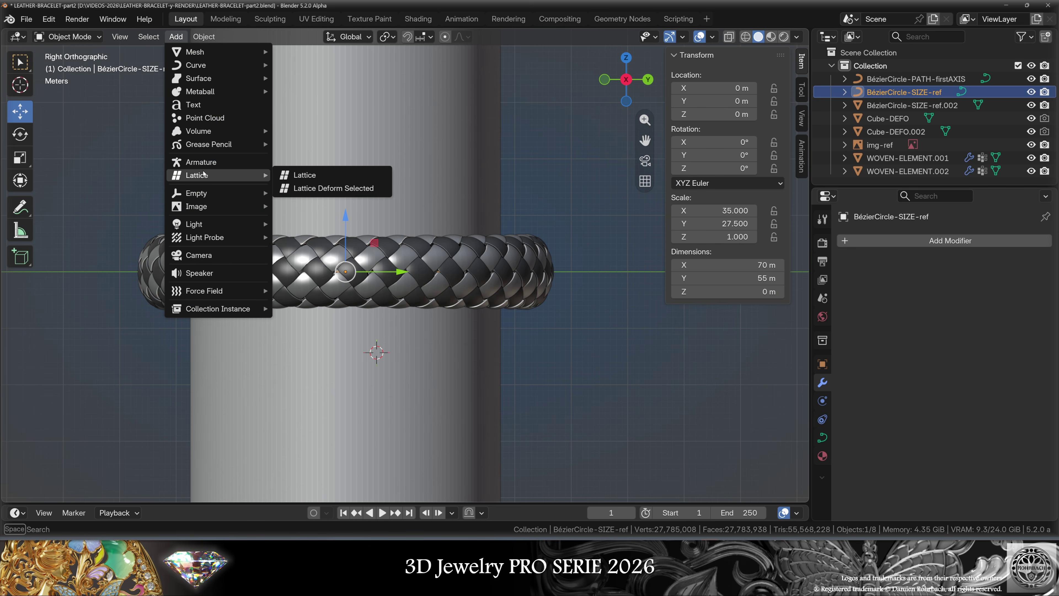
pyautogui.click(305, 175)
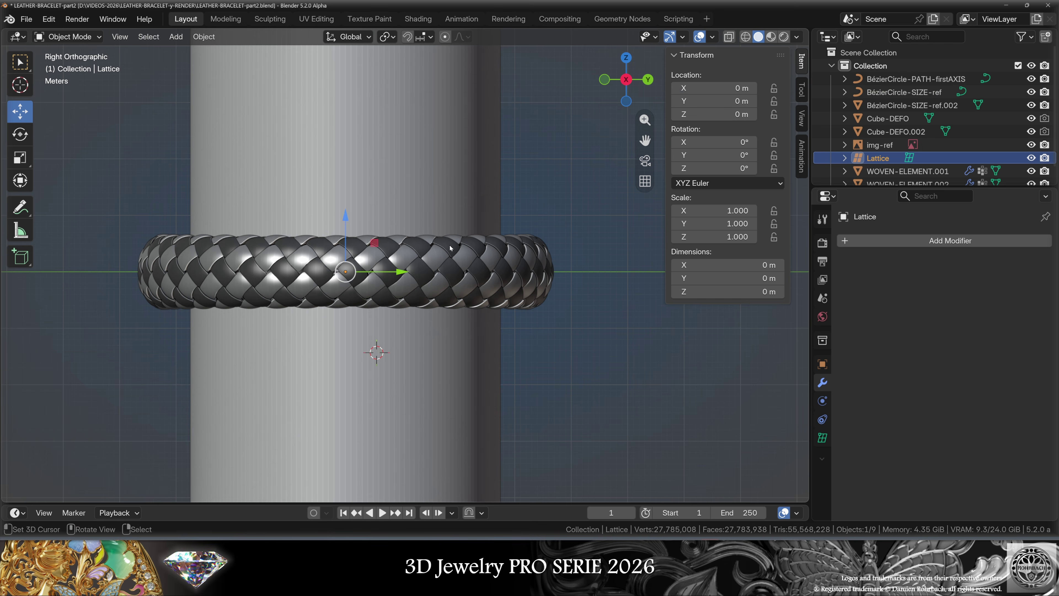
pyautogui.hotkey('alt', 'z')
pyautogui.press('s')
pyautogui.click(439, 278)
# Stretch the lattice by about 4.93 along Y and 6.2 along X so that it encloses the whole bracelet.
pyautogui.press('s')
pyautogui.press('y')
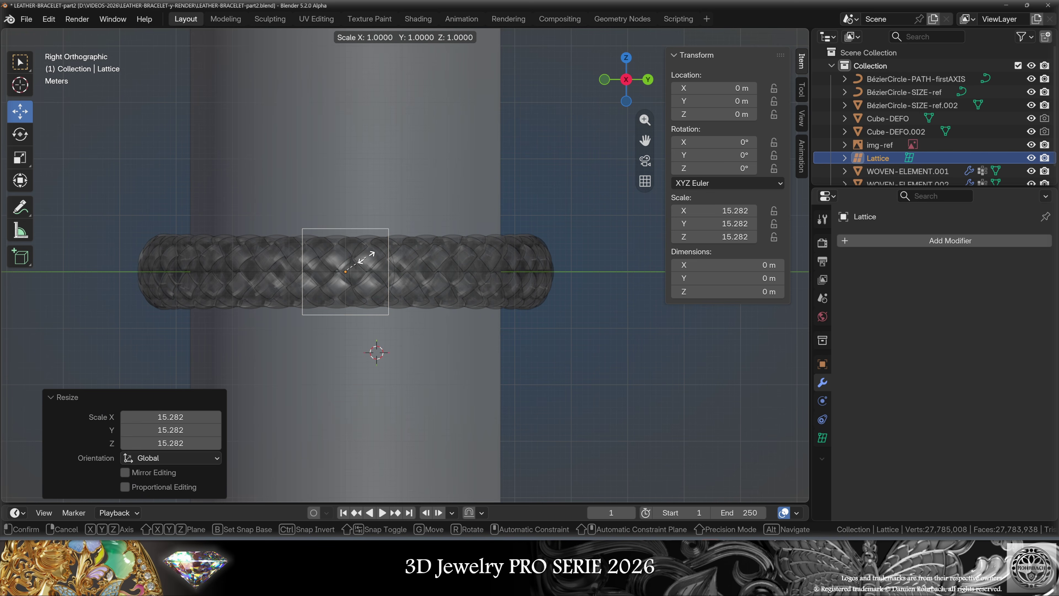
pyautogui.click(440, 278)
pyautogui.moveTo(440, 278); pyautogui.dragTo(470, 257, button='middle')
pyautogui.press('KP_1')
pyautogui.press('s')
pyautogui.press('x')
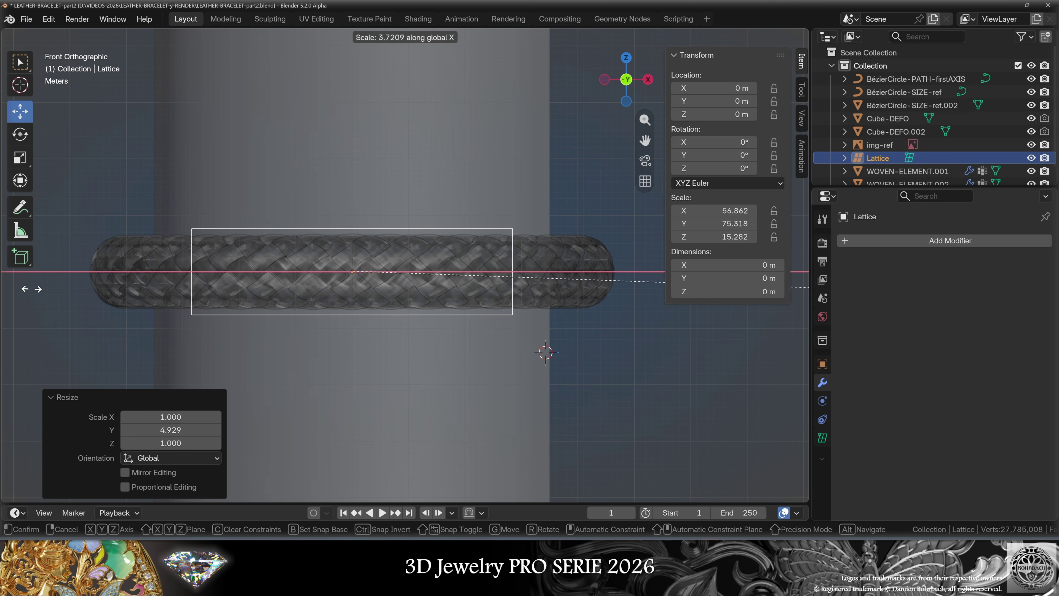
pyautogui.click(347, 302)
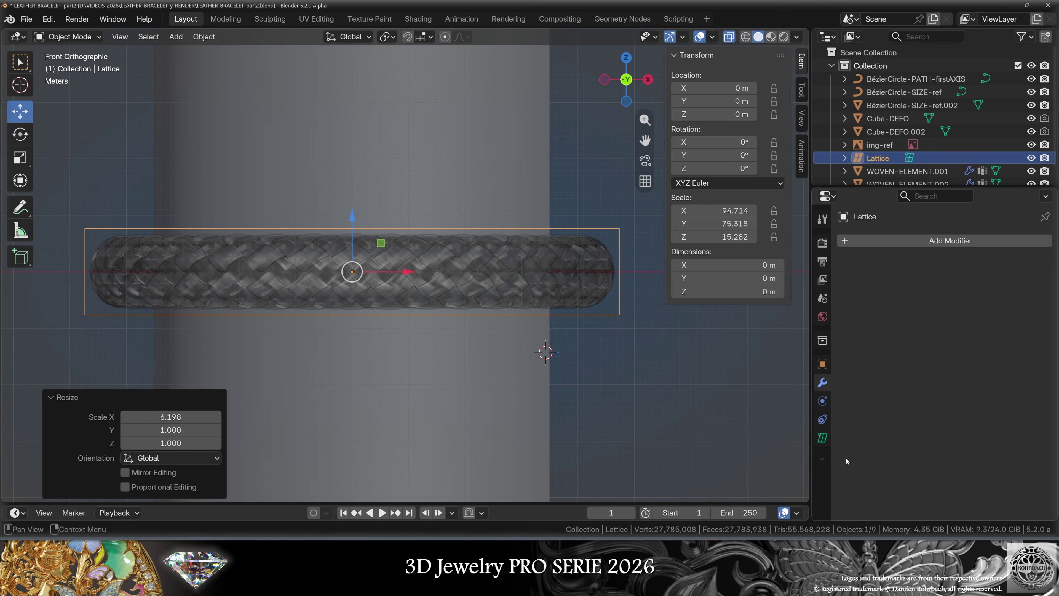
# Set the lattice resolution to U 7, V 8 and W 3, then save the file with the lattice in Edit Mode.
pyautogui.moveTo(625, 79); pyautogui.dragTo(639, 82)
pyautogui.click(638, 80)
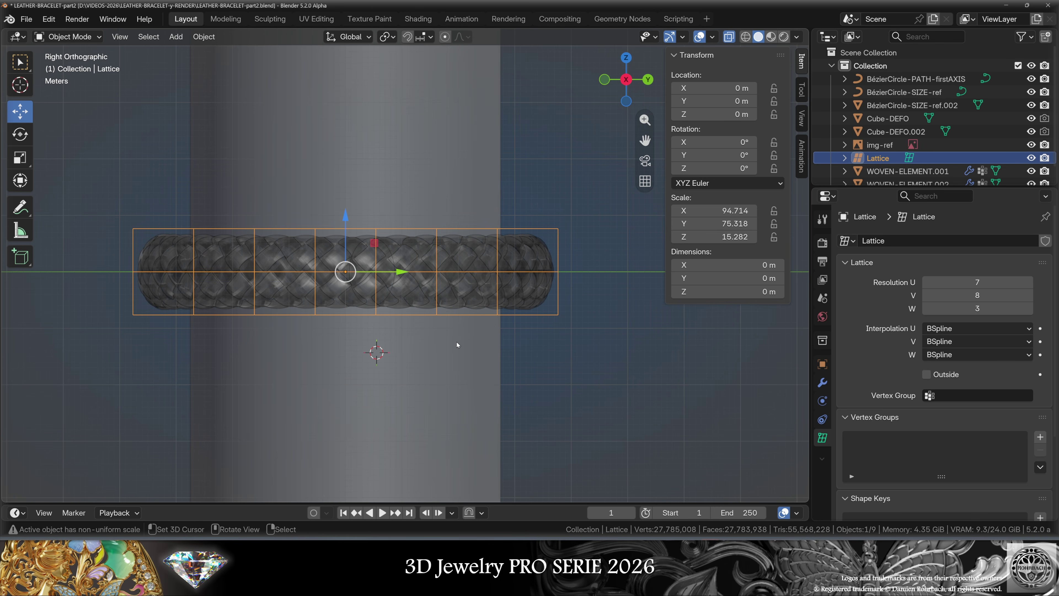
pyautogui.moveTo(448, 333); pyautogui.dragTo(535, 343, button='middle')
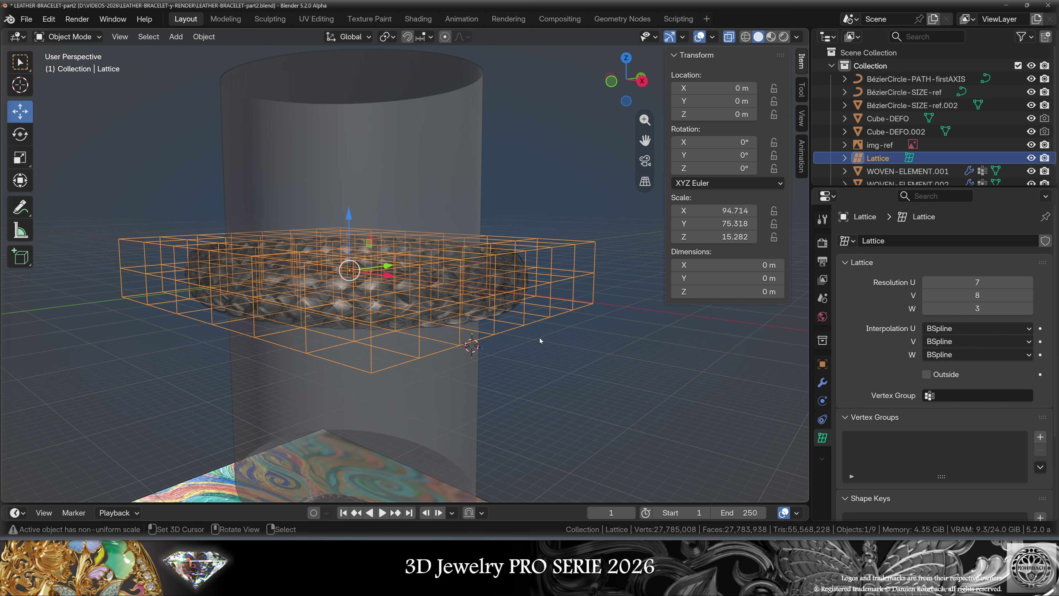
pyautogui.moveTo(543, 329); pyautogui.dragTo(543, 344, button='middle')
pyautogui.click(643, 81)
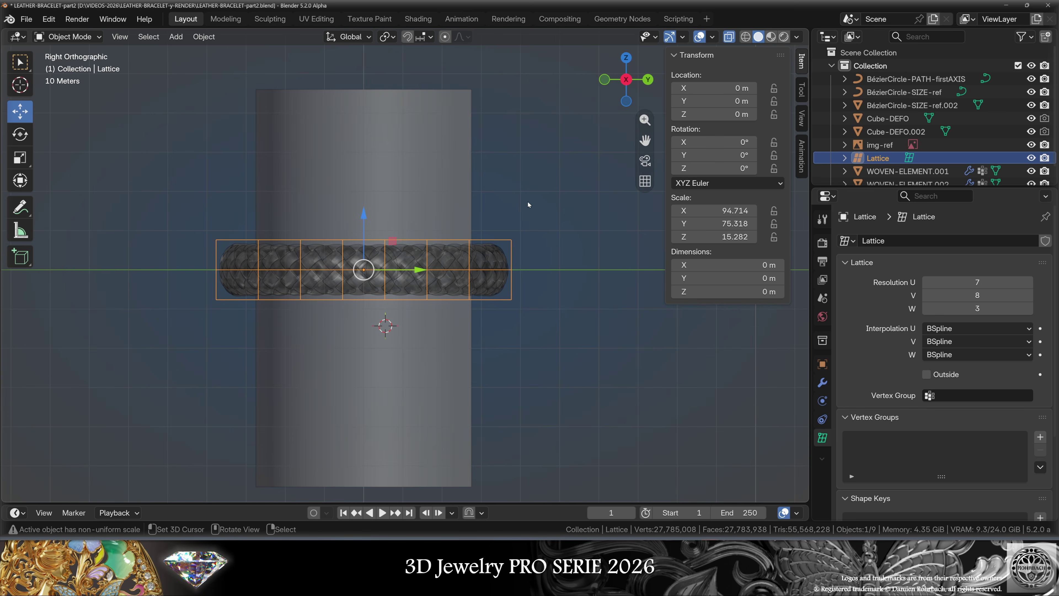
pyautogui.press('Tab')
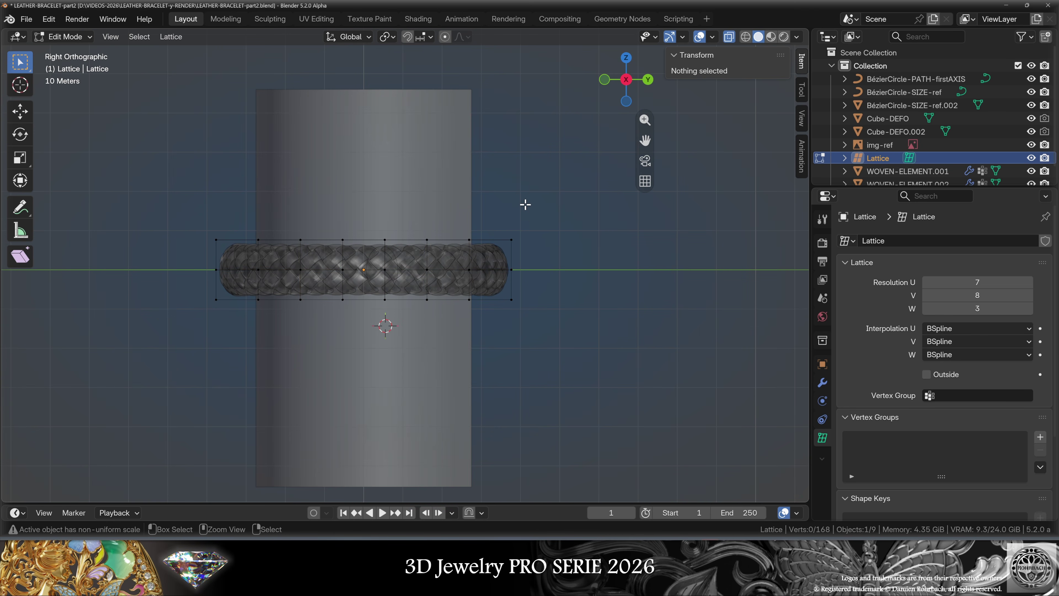
pyautogui.hotkey('ctrl', 's')
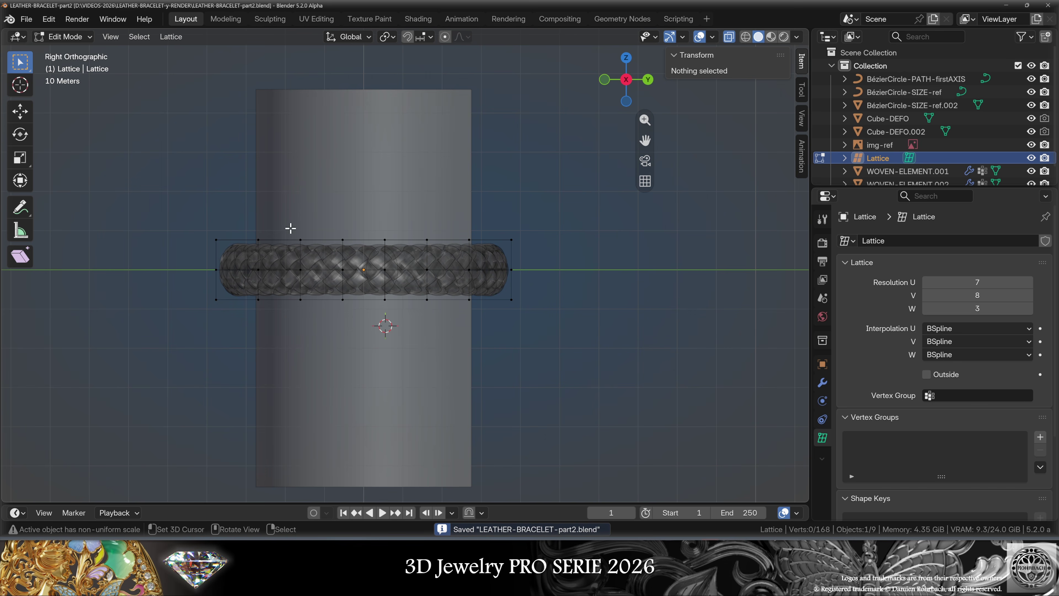
# Select the outermost lattice points at both Y ends and scale them to 0.8 along Z in the right side view.
pyautogui.press('b')
pyautogui.moveTo(203, 205); pyautogui.dragTo(226, 341)
pyautogui.press('b')
pyautogui.moveTo(501, 195); pyautogui.dragTo(603, 363)
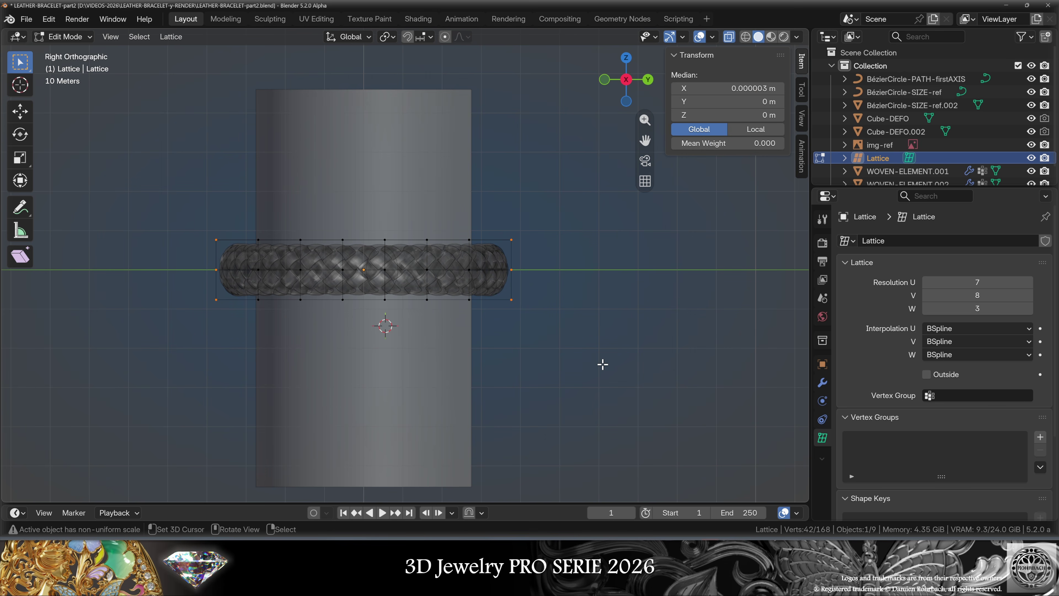
pyautogui.moveTo(256, 283); pyautogui.dragTo(380, 231, button='middle')
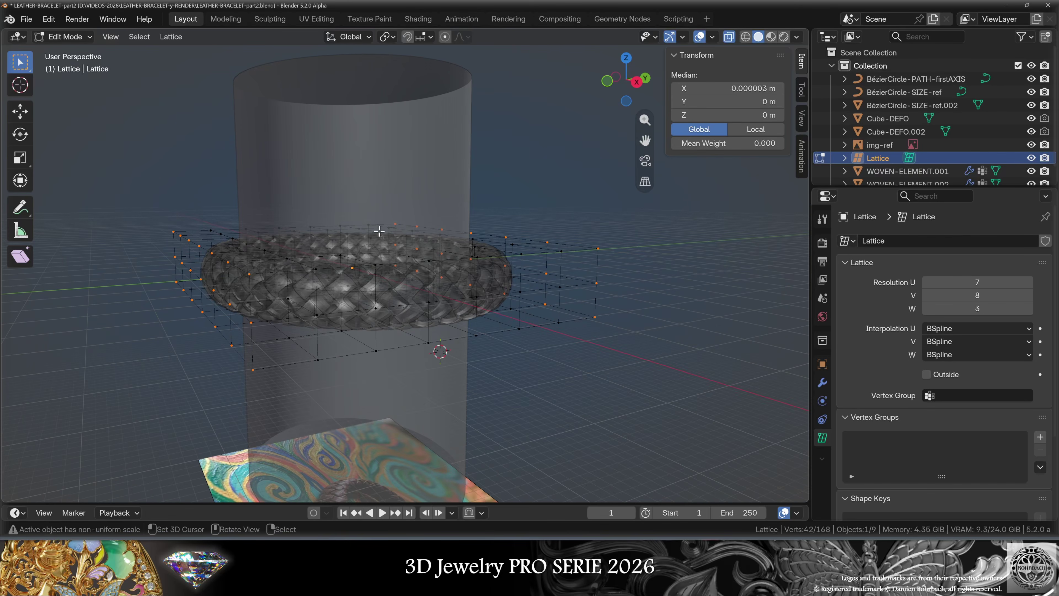
pyautogui.click(597, 84)
pyautogui.press('s')
pyautogui.press('z')
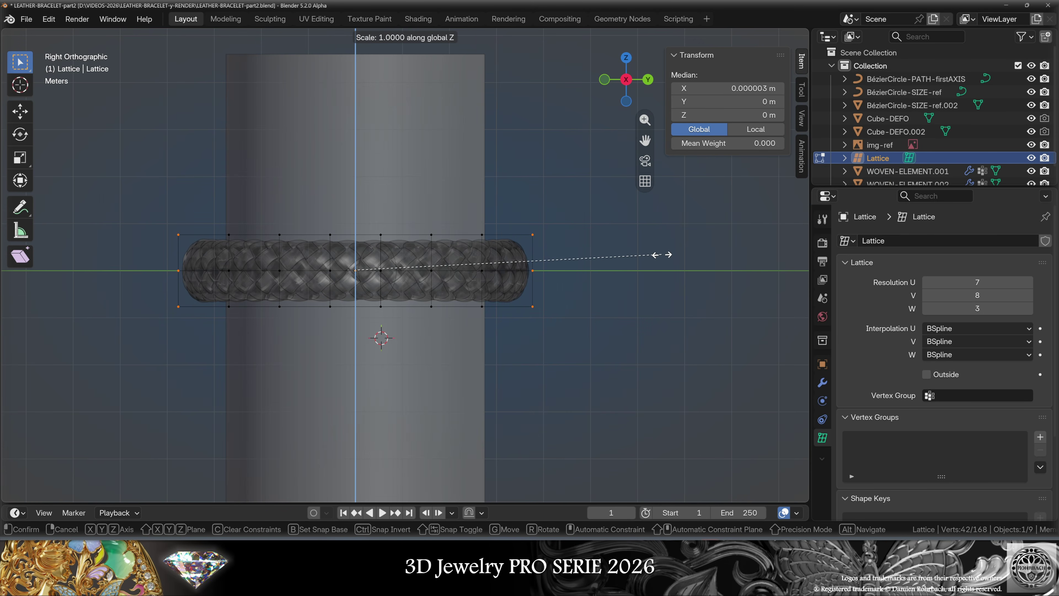
pyautogui.click(607, 253)
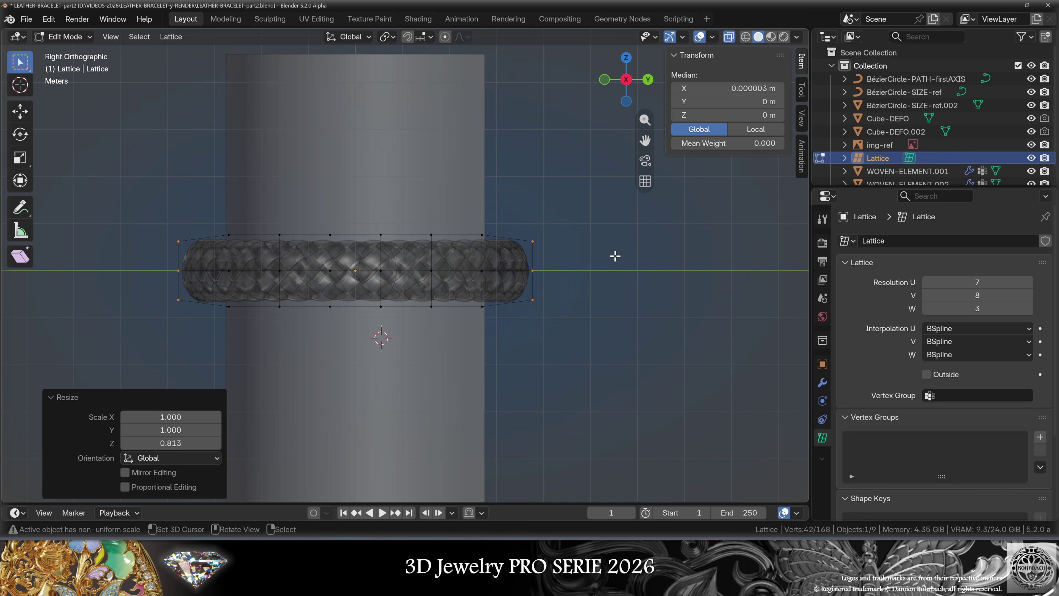
pyautogui.click(125, 443)
pyautogui.write('.8')
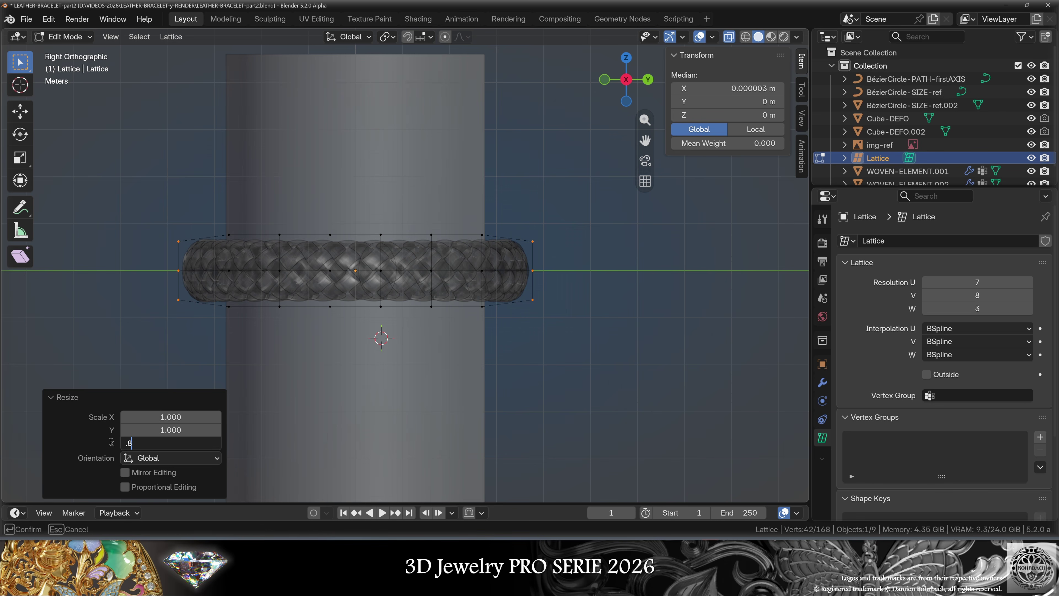
pyautogui.press('Return')
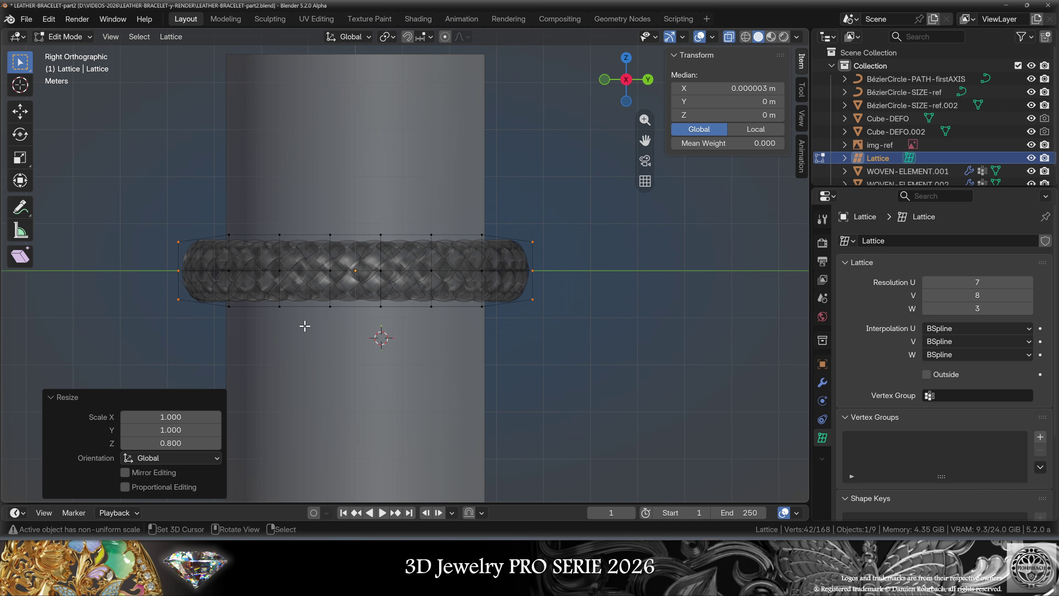
# Return the lattice to Object Mode and save the file with X-ray off and WOVEN-ELEMENT.001 selected.
pyautogui.press('Tab')
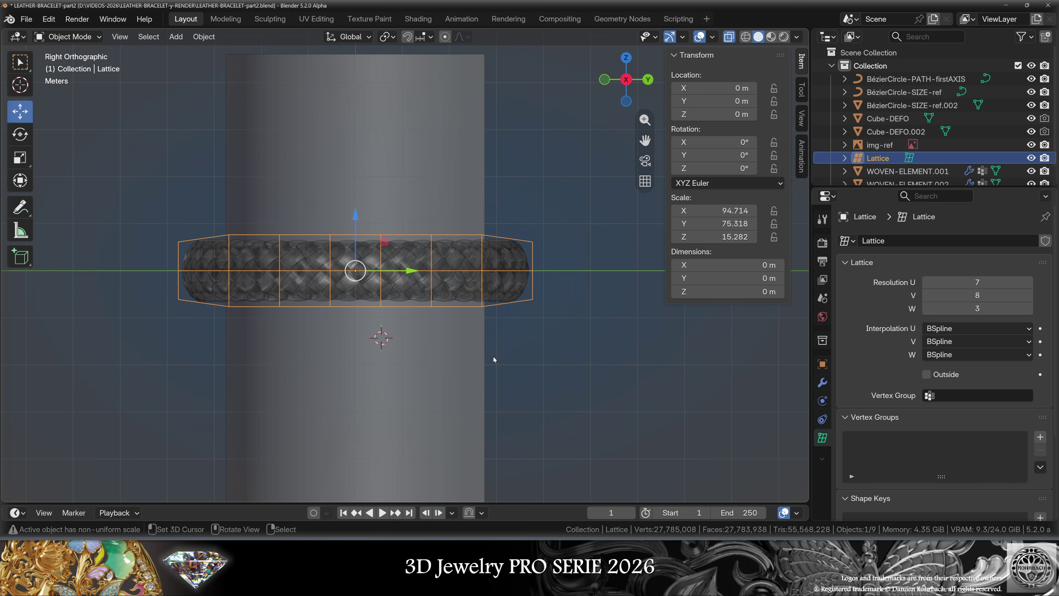
pyautogui.click(513, 253)
pyautogui.hotkey('ctrl', 's')
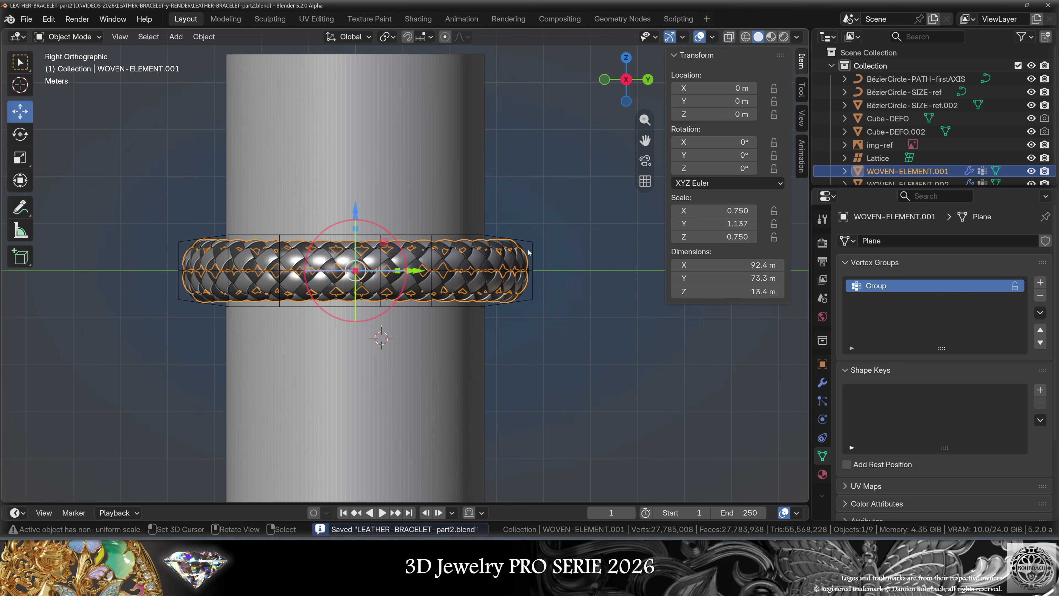
# Add a Lattice modifier below Curve.001 on WOVEN-ELEMENT.001 and pick the lattice around the bracelet as its object.
pyautogui.click(823, 382)
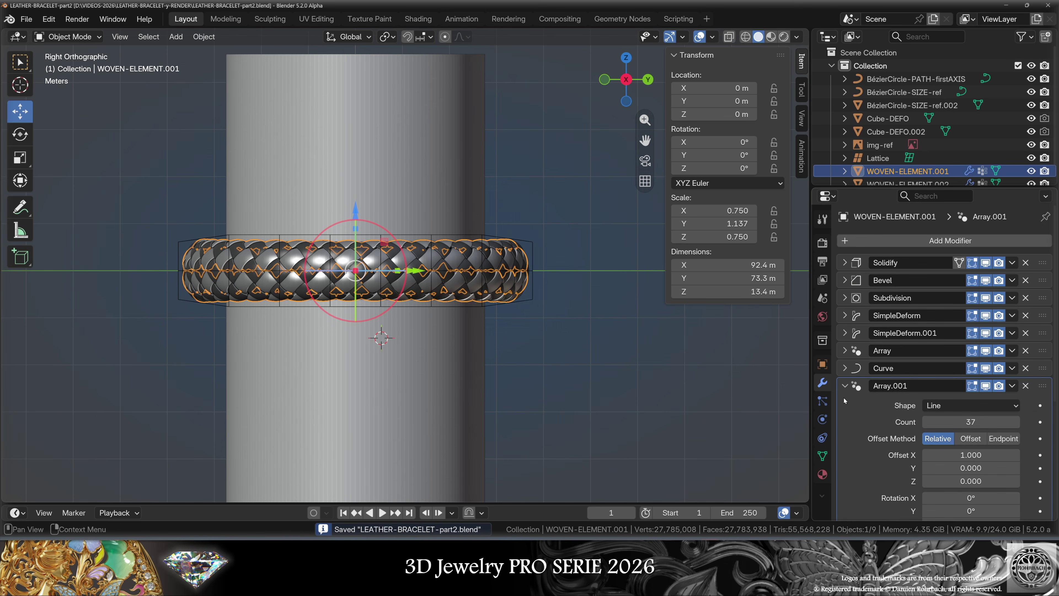
pyautogui.click(845, 385)
pyautogui.click(904, 237)
pyautogui.moveTo(904, 237)
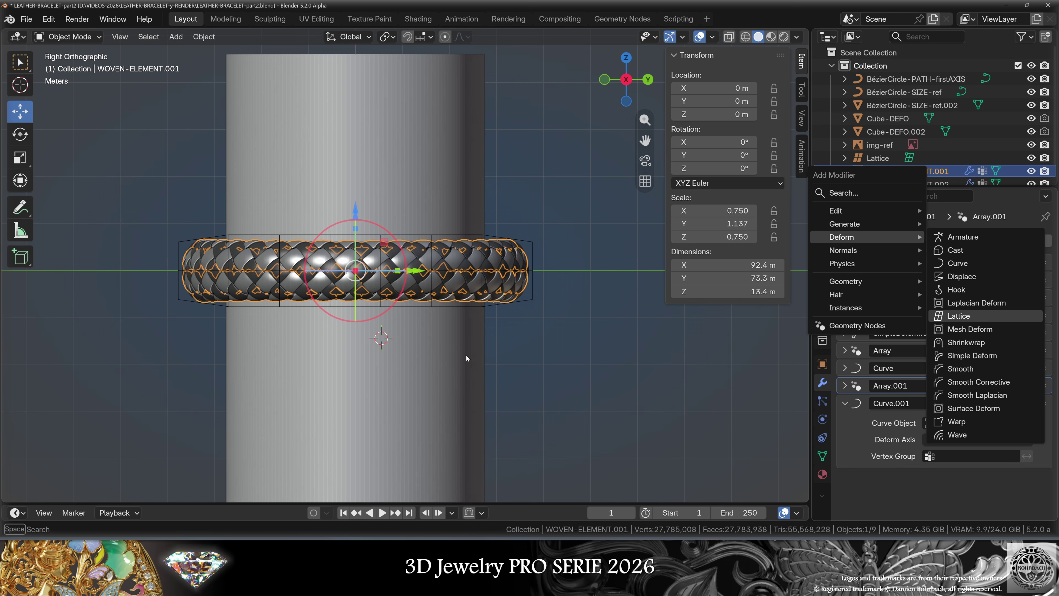
pyautogui.click(958, 316)
pyautogui.scroll(-2, 1032, 474)
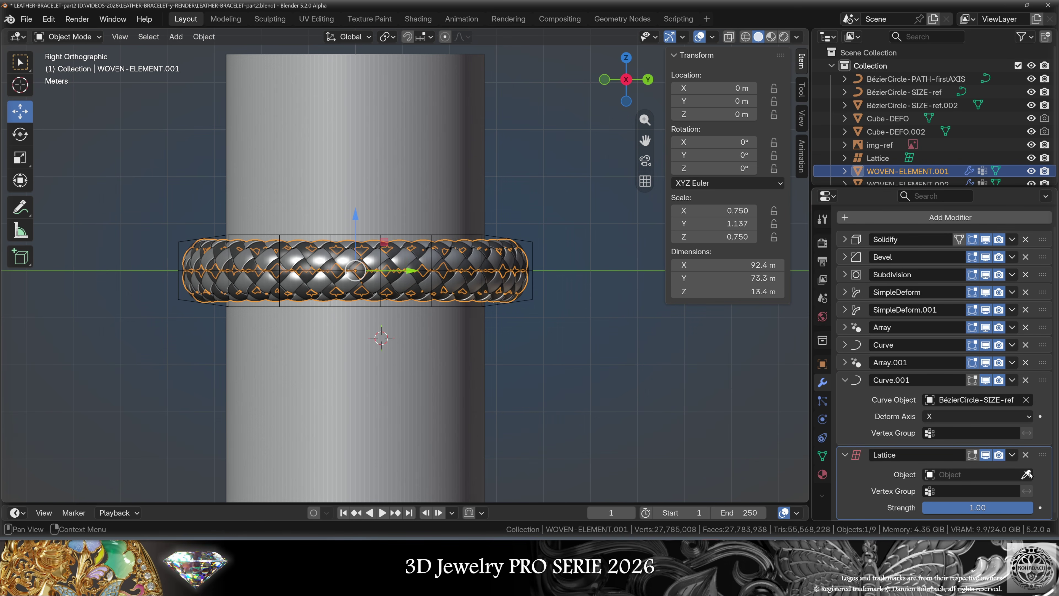
pyautogui.click(1027, 474)
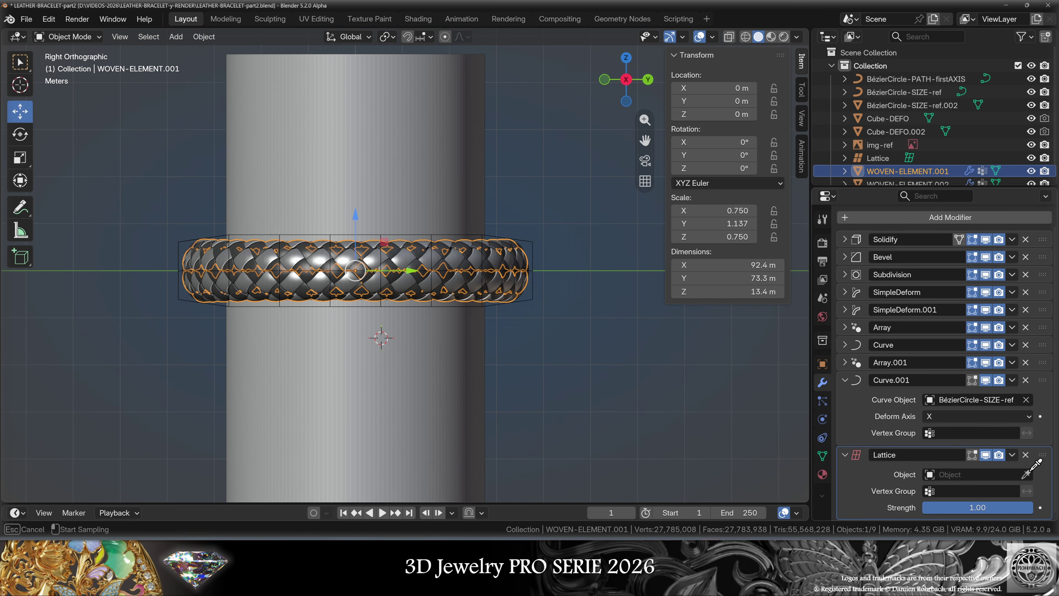
pyautogui.click(532, 240)
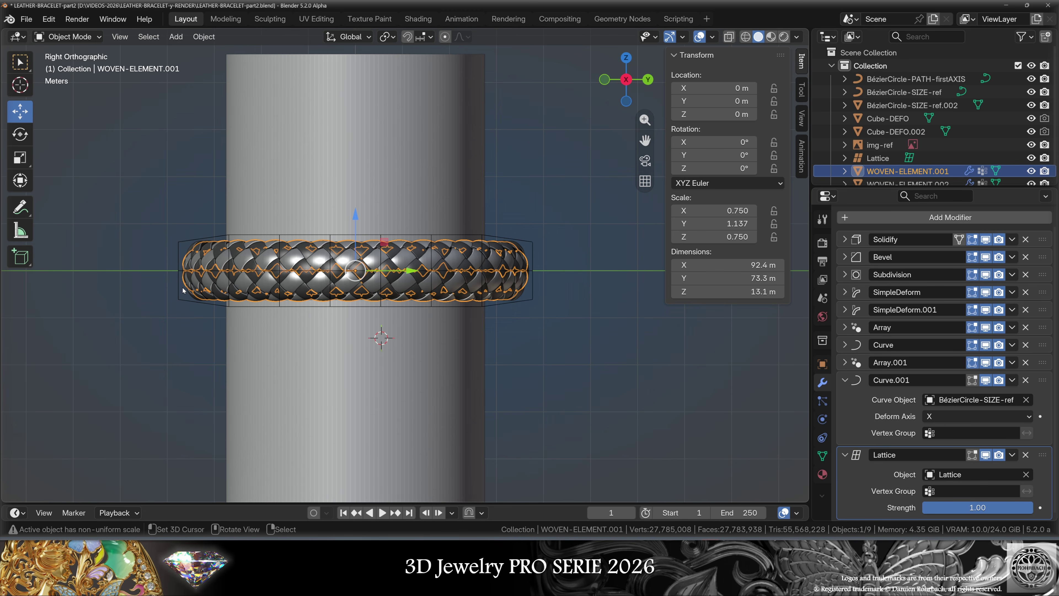
# Add a Lattice modifier below Curve.001 on WOVEN-ELEMENT.002 and set the lattice around the bracelet as its object.
pyautogui.press('KP_7')
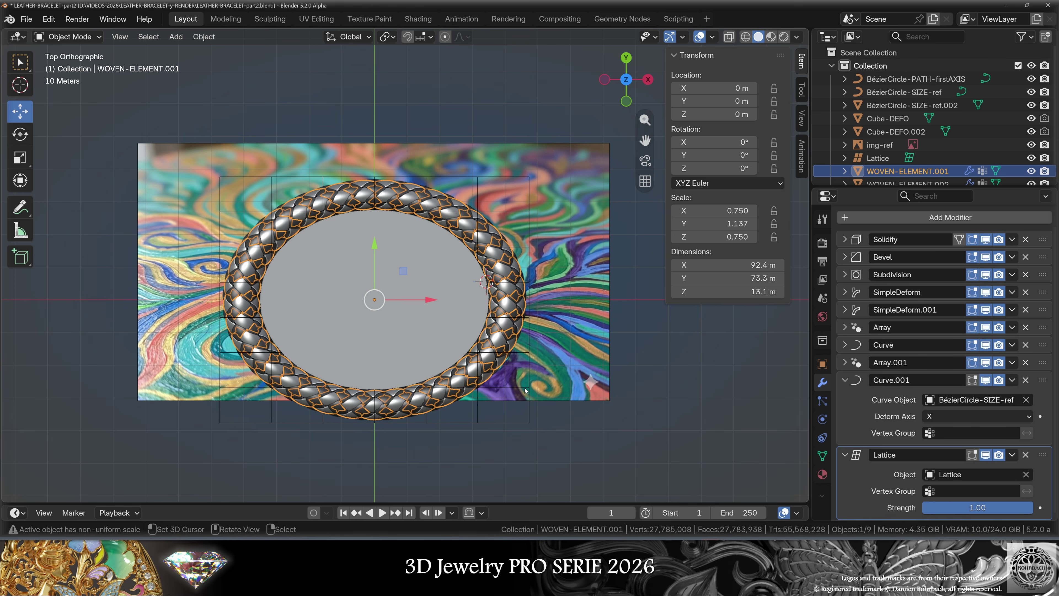
pyautogui.moveTo(533, 396); pyautogui.dragTo(526, 328, button='middle')
pyautogui.scroll(4, 527, 323)
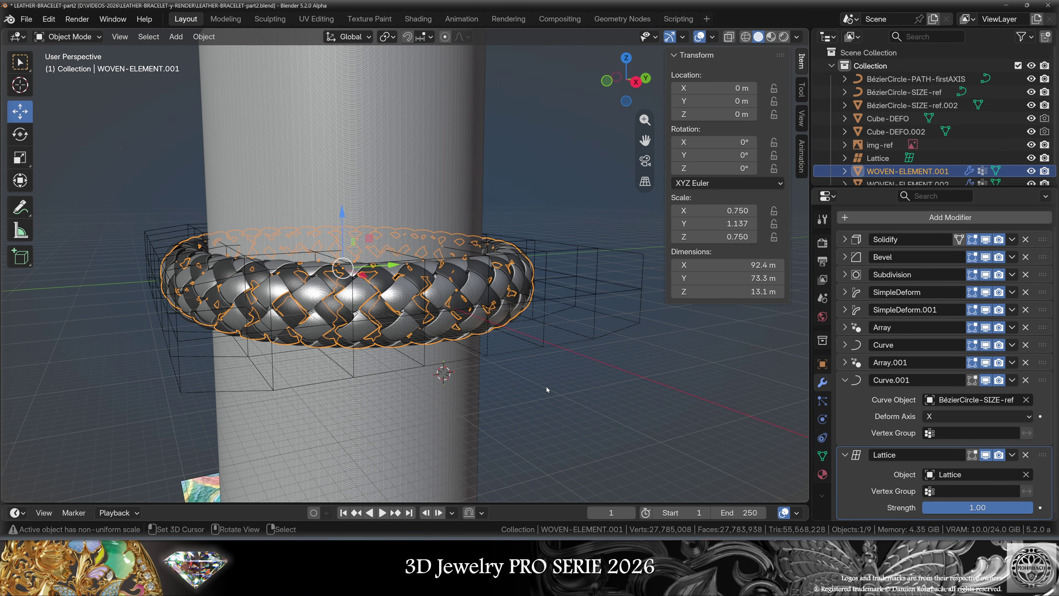
pyautogui.moveTo(547, 387); pyautogui.dragTo(542, 379, button='middle')
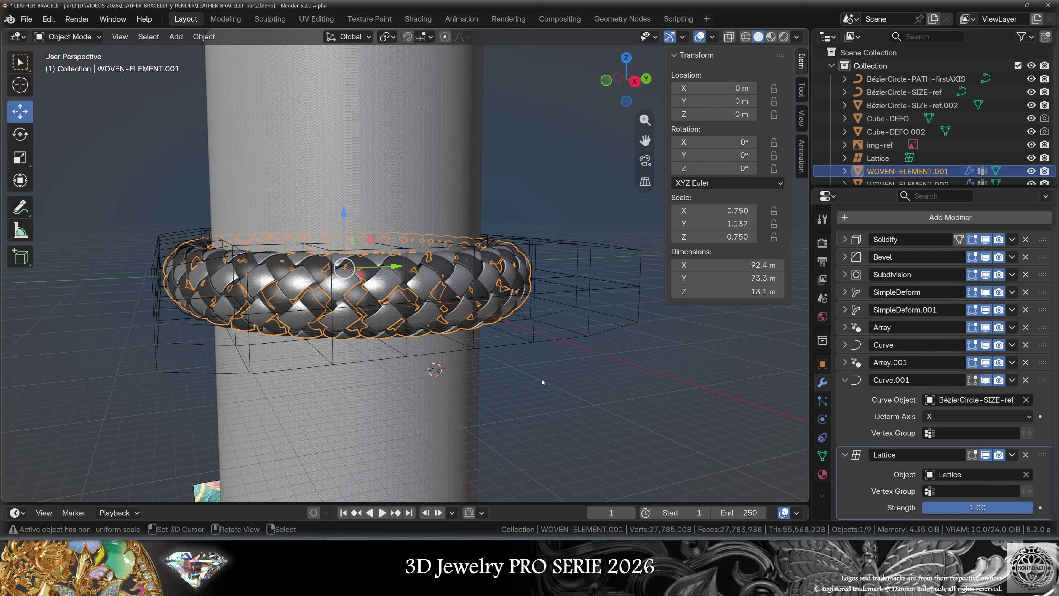
pyautogui.click(446, 269)
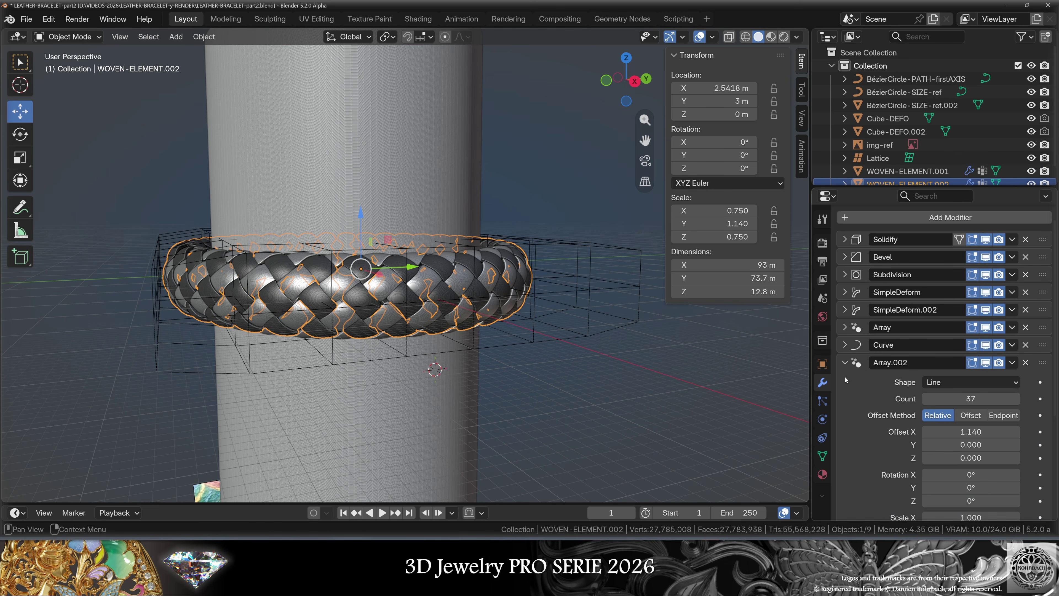
pyautogui.click(845, 363)
pyautogui.click(911, 241)
pyautogui.moveTo(910, 241)
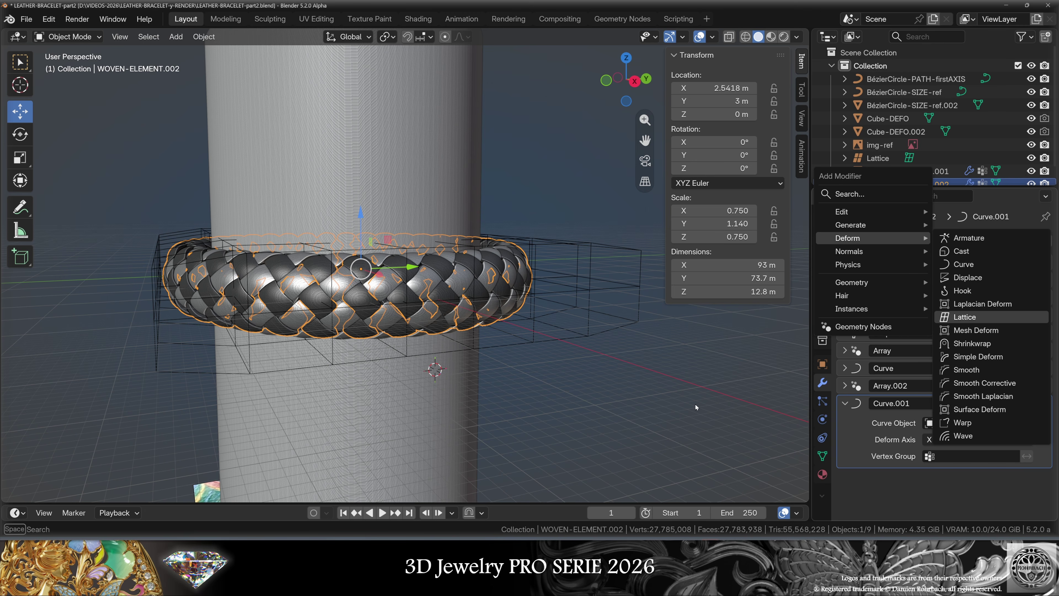
pyautogui.click(964, 317)
pyautogui.click(1026, 474)
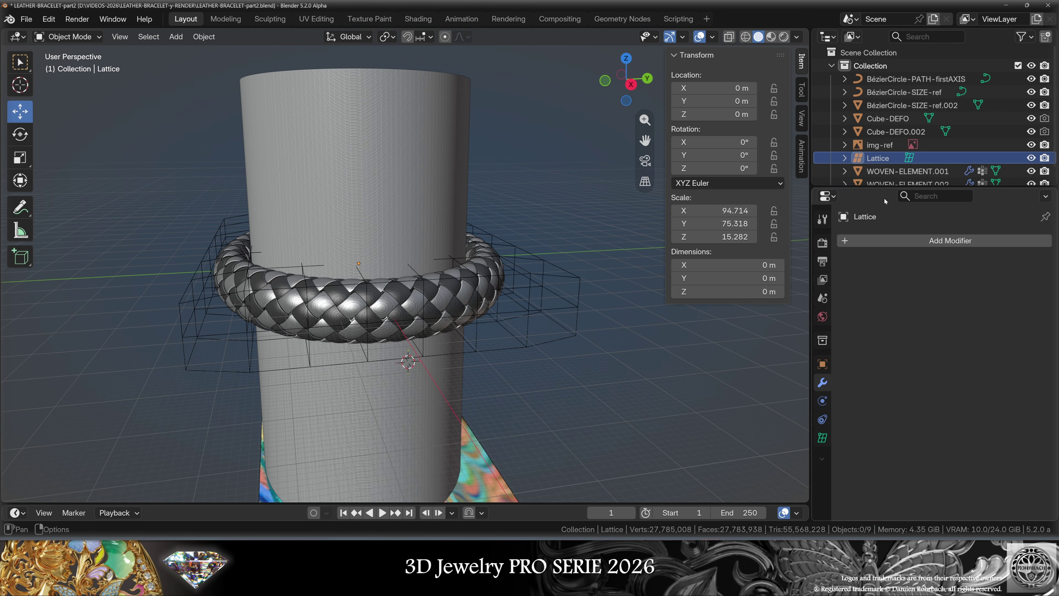
# Hide the Lattice and the BézierCircle-SIZE-ref.002 cylinder so only the braid and its references remain in view.
pyautogui.click(1032, 158)
pyautogui.click(912, 105)
pyautogui.press('h')
pyautogui.moveTo(584, 292); pyautogui.dragTo(557, 360, button='middle')
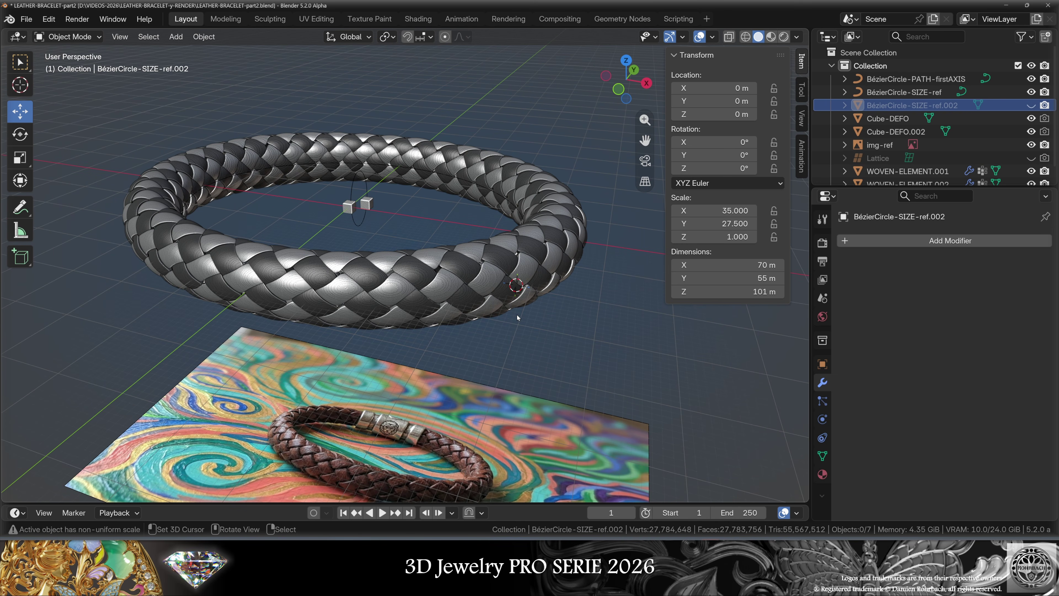
pyautogui.moveTo(518, 315); pyautogui.dragTo(577, 313, button='middle')
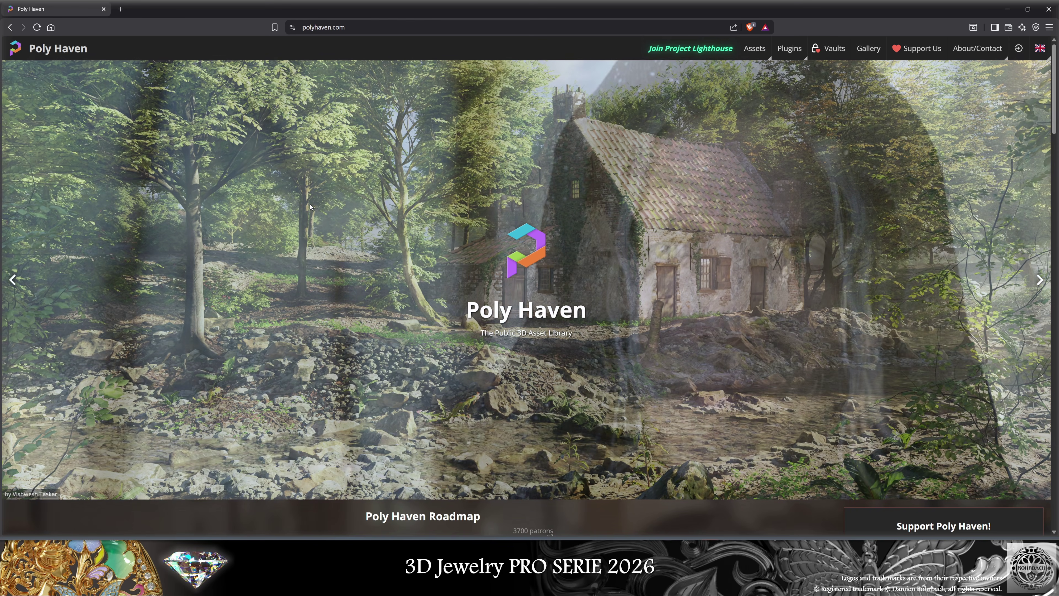
# Switch to Poly Haven in the browser and download the 8K Fabric Leather 02 texture and the 8K EXR Bell Tower HDRI.
pyautogui.click(745, 87)
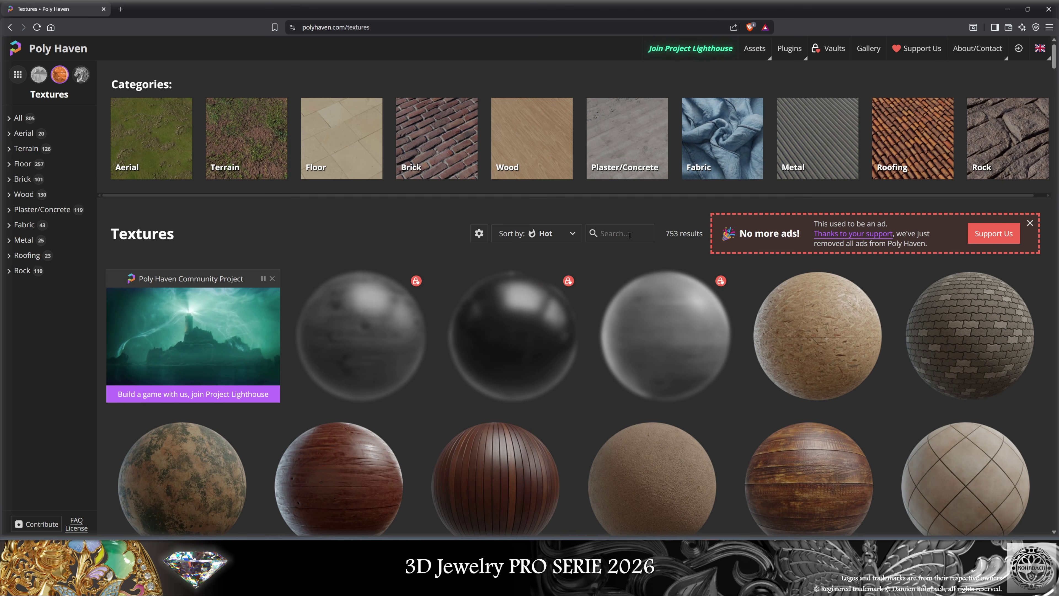
pyautogui.click(630, 234)
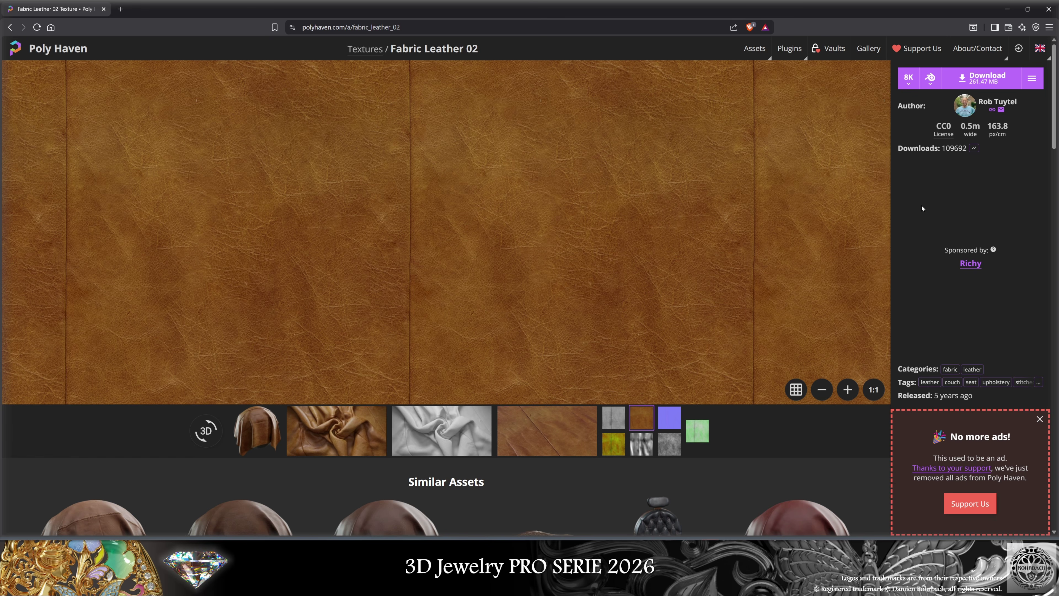
pyautogui.click(1004, 85)
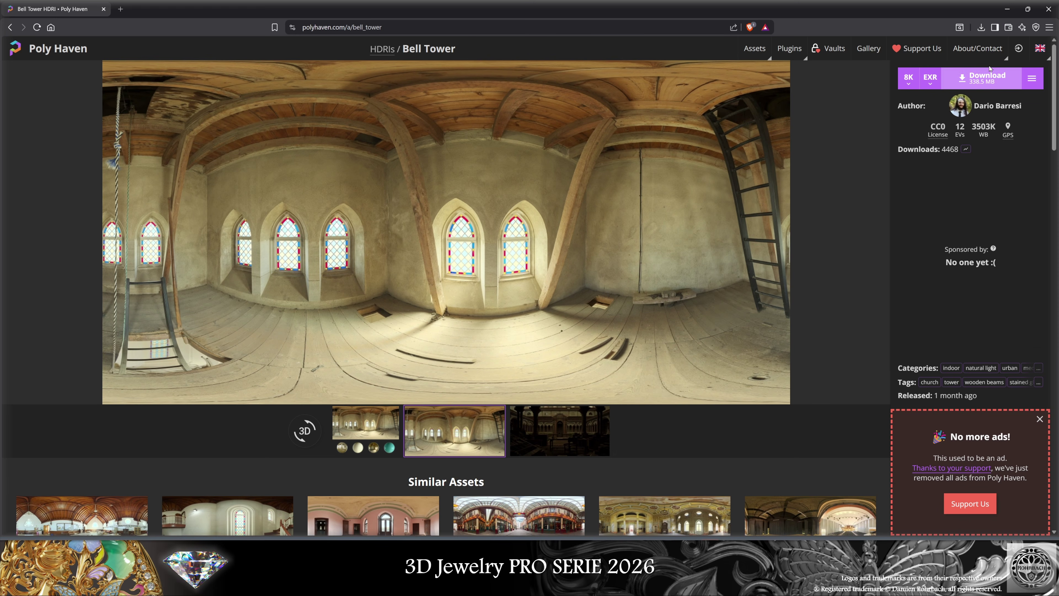
pyautogui.click(989, 78)
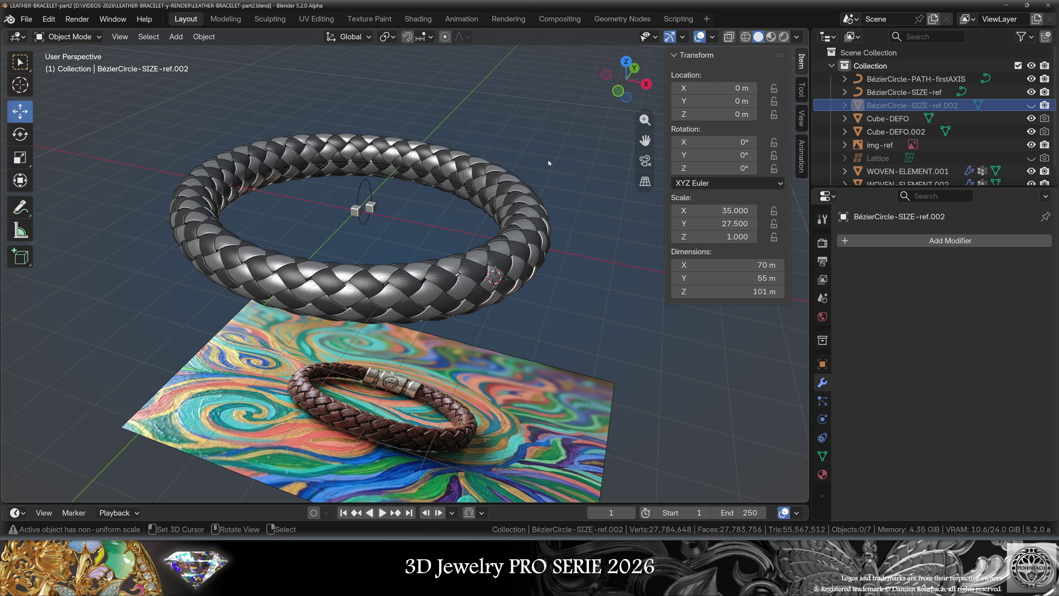
# Back in Blender, rename the existing collection as BRACELET and create a second collection named SET.
pyautogui.doubleClick(876, 65)
pyautogui.write('BRACELET')
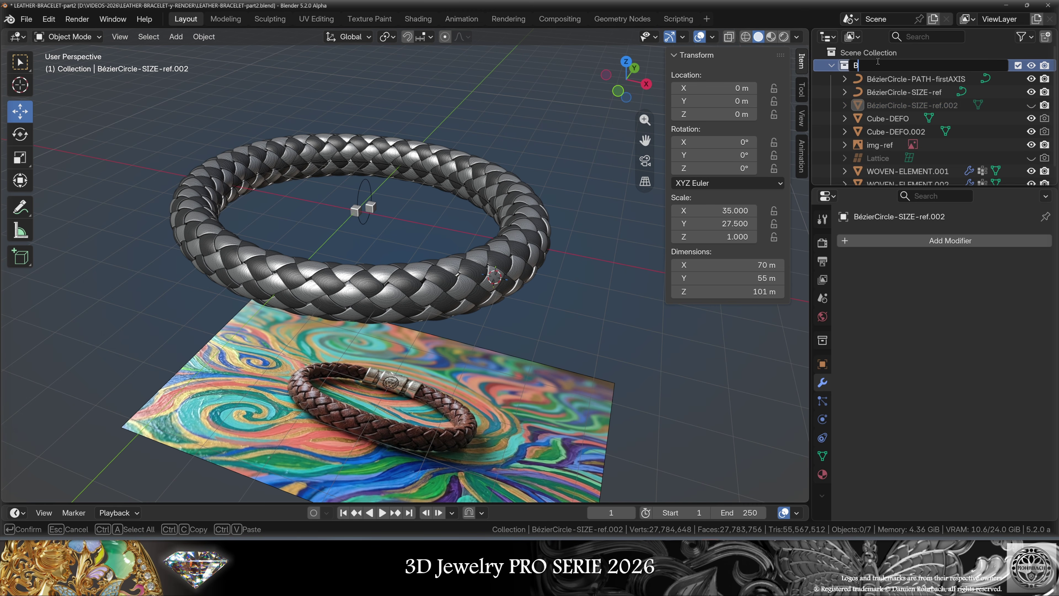
pyautogui.press('Return')
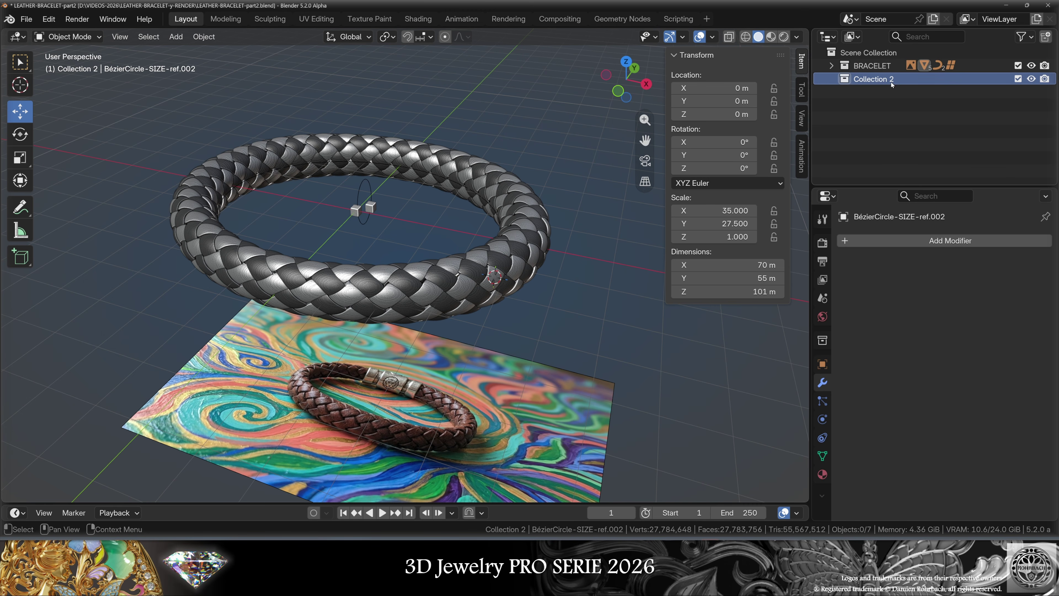
pyautogui.doubleClick(890, 79)
pyautogui.write('SET')
pyautogui.press('Return')
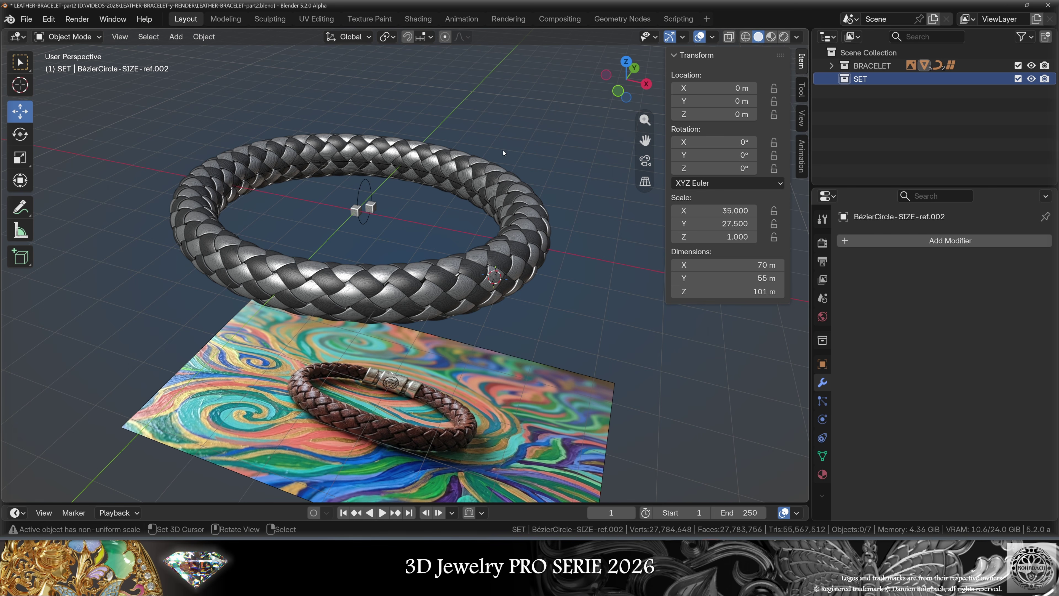
# Add a camera to the SET collection, align it to the current view and move it to frame the bracelet.
pyautogui.click(175, 37)
pyautogui.click(226, 248)
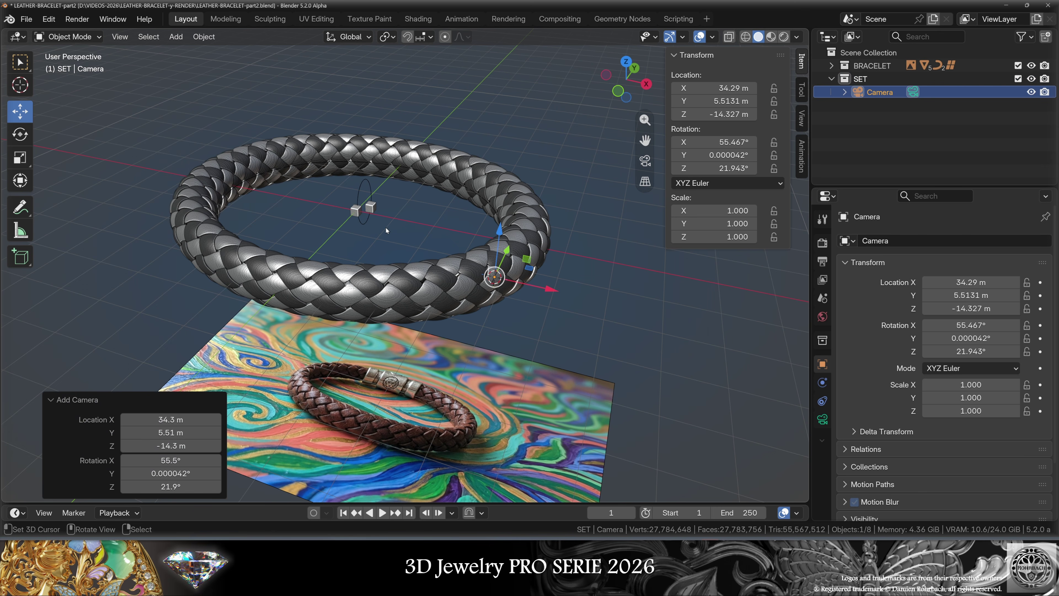
pyautogui.press('ctrl+alt+KP_0')
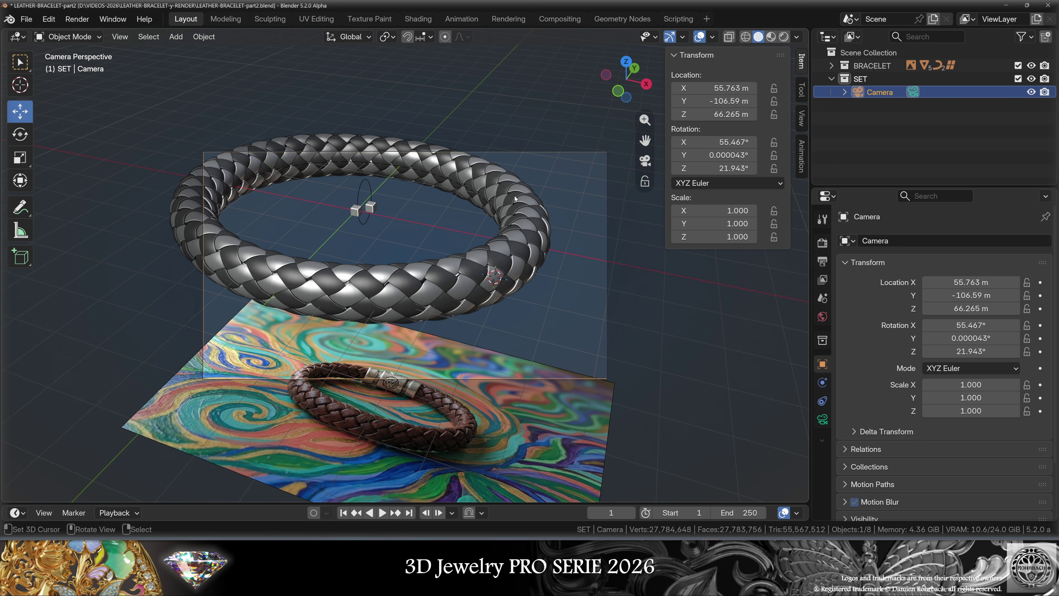
pyautogui.press('g')
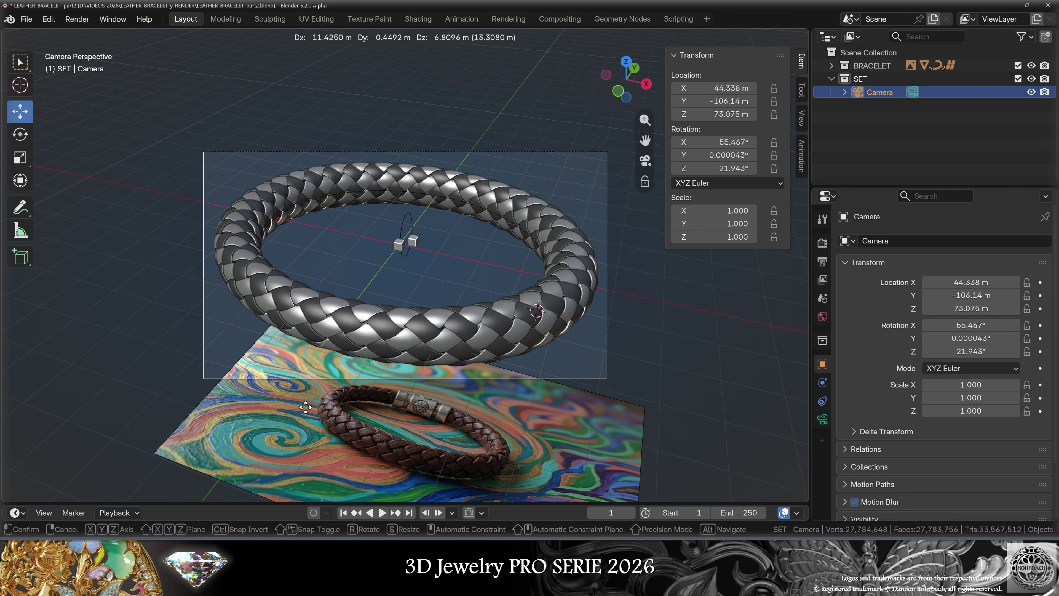
pyautogui.click(346, 415)
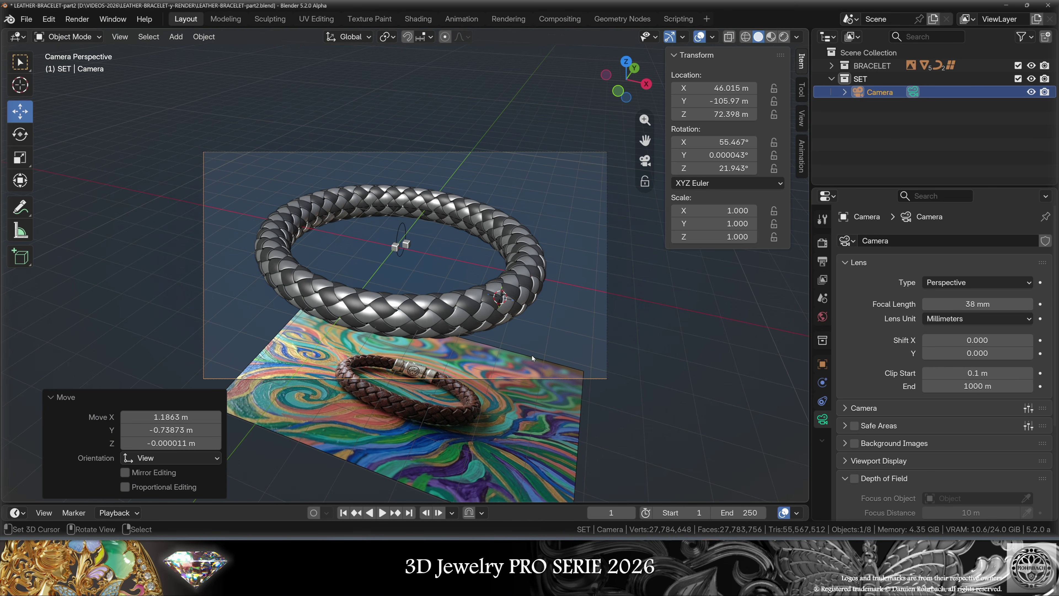
# Add a mesh plane to the SET collection and move it along Z to serve as ground under the bracelet.
pyautogui.click(176, 37)
pyautogui.moveTo(261, 54)
pyautogui.click(302, 51)
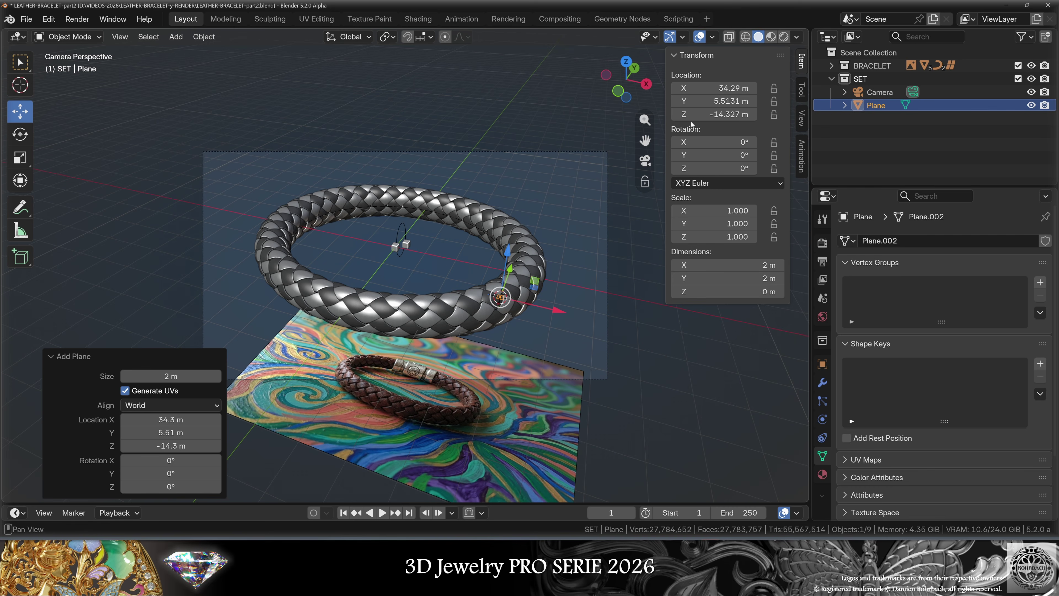
pyautogui.moveTo(480, 150); pyautogui.dragTo(501, 126, button='middle')
pyautogui.press('g')
pyautogui.press('z')
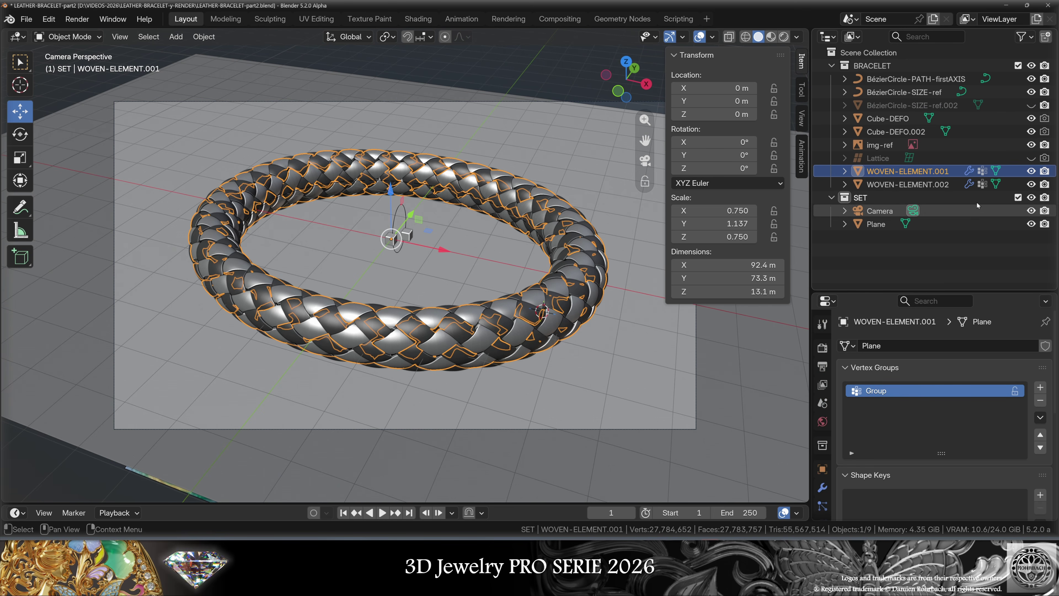
# Hide the two Bézier curves, both Cube-DEFO objects and img-ref, and check the downloaded maps in the textures folder.
pyautogui.moveTo(1032, 145); pyautogui.dragTo(1035, 83)
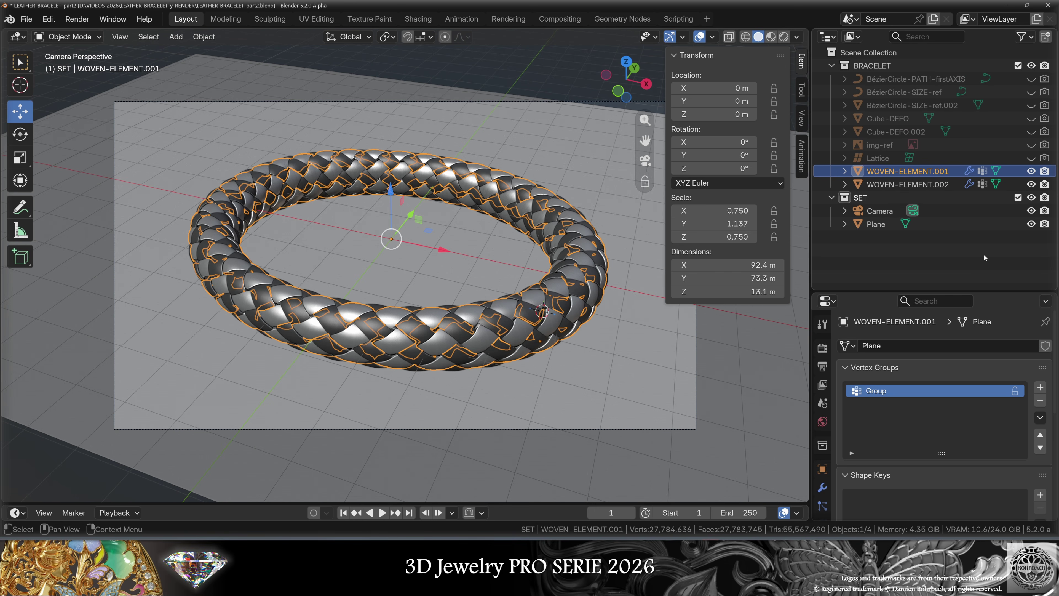
pyautogui.hotkey('alt', 'Tab')
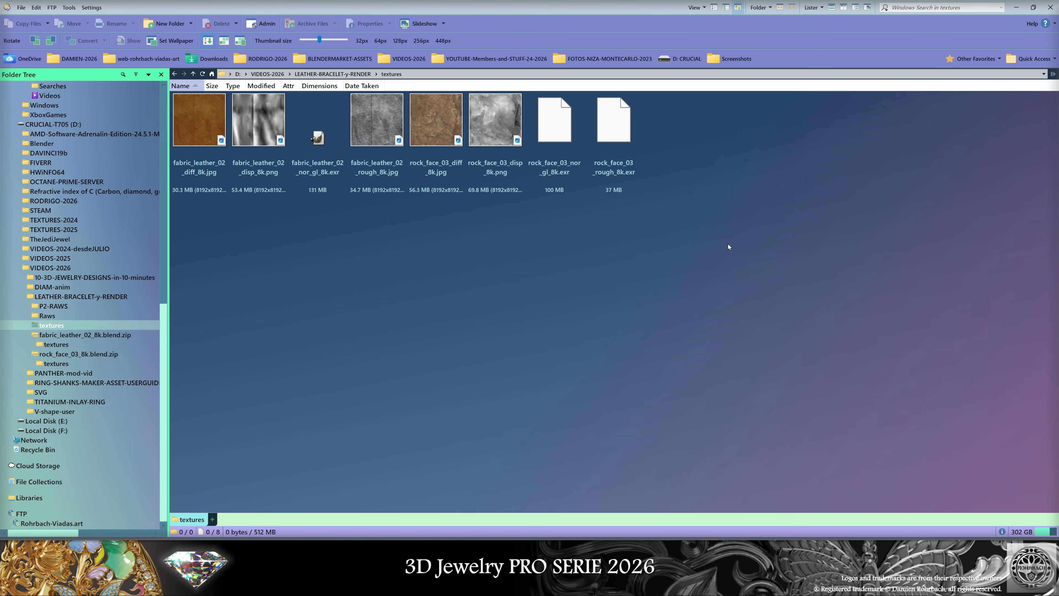
pyautogui.hotkey('alt', 'Tab')
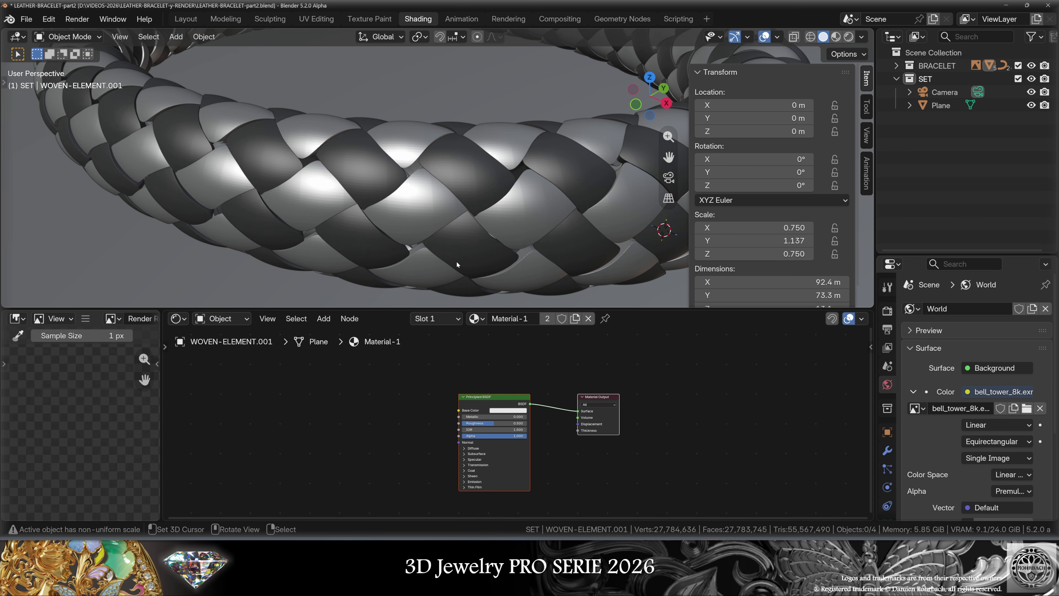
# Select both woven elements, convert them to mesh and join them into a single object.
pyautogui.click(442, 253)
pyautogui.keyDown('shift'); pyautogui.click(411, 208); pyautogui.keyUp('shift')
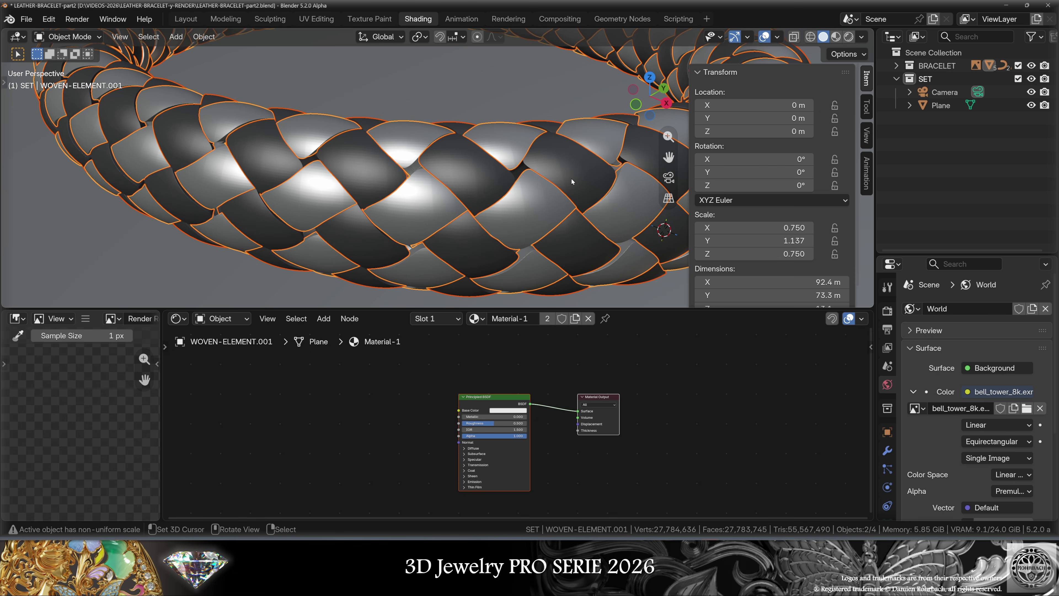
pyautogui.click(204, 36)
pyautogui.moveTo(258, 432)
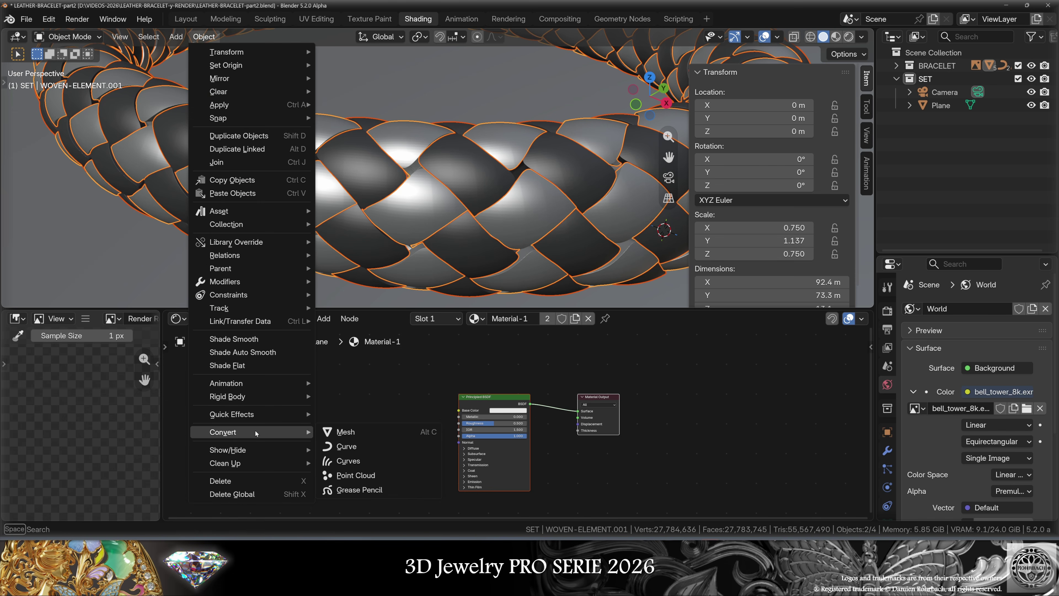
pyautogui.press('Return')
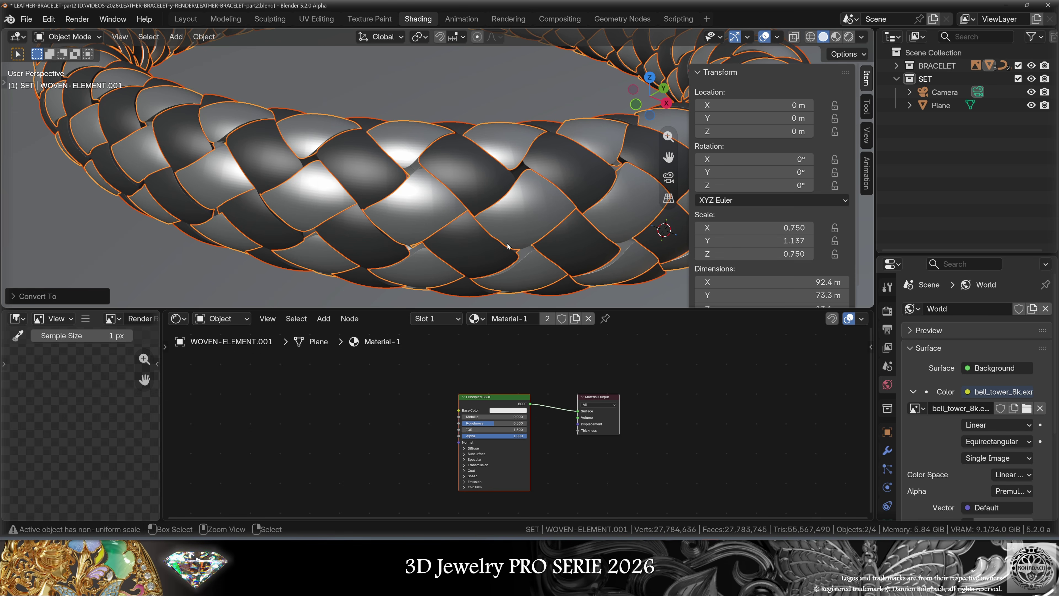
pyautogui.hotkey('ctrl', 'j')
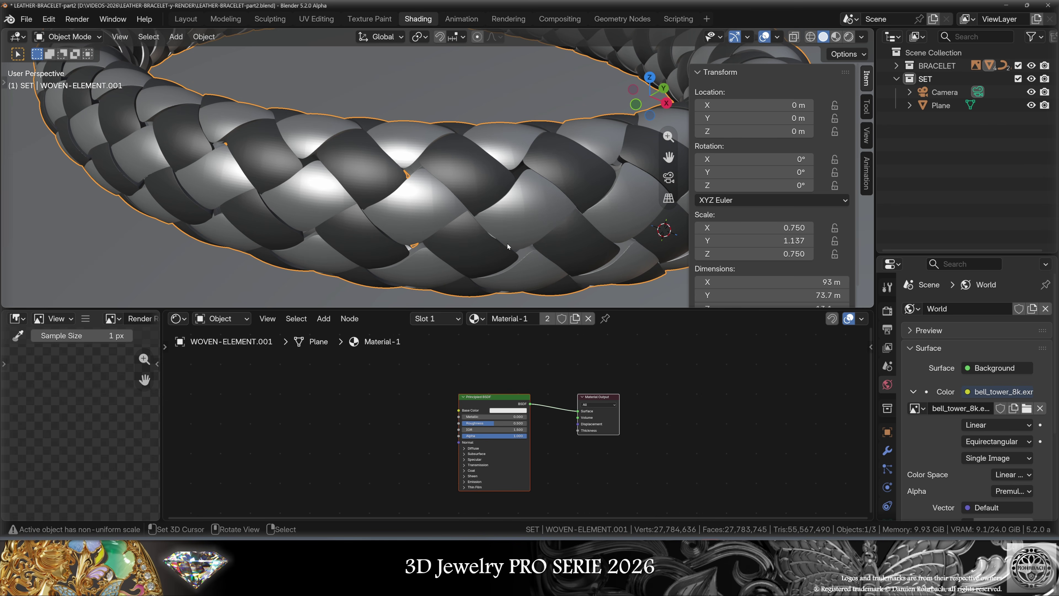
# Add a Remesh modifier in Voxel mode to the joined braid and apply it.
pyautogui.click(887, 450)
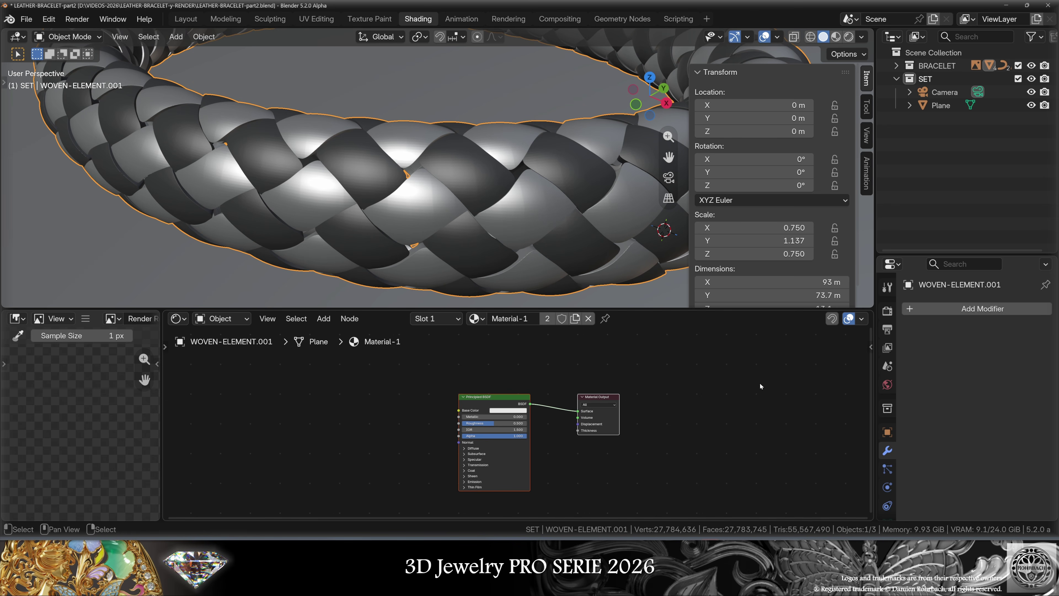
pyautogui.click(981, 310)
pyautogui.moveTo(981, 313)
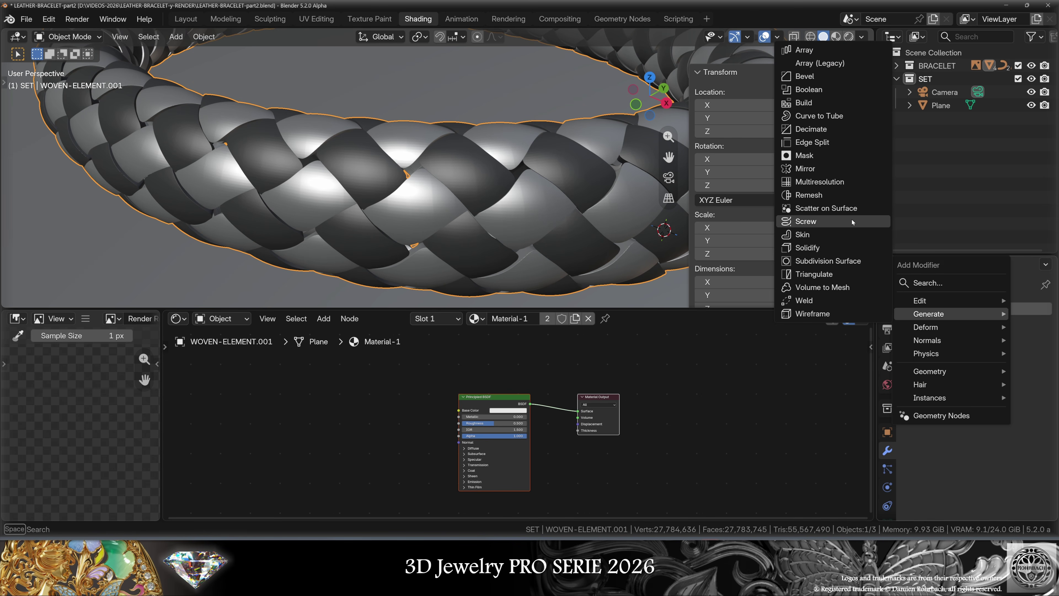
pyautogui.click(808, 195)
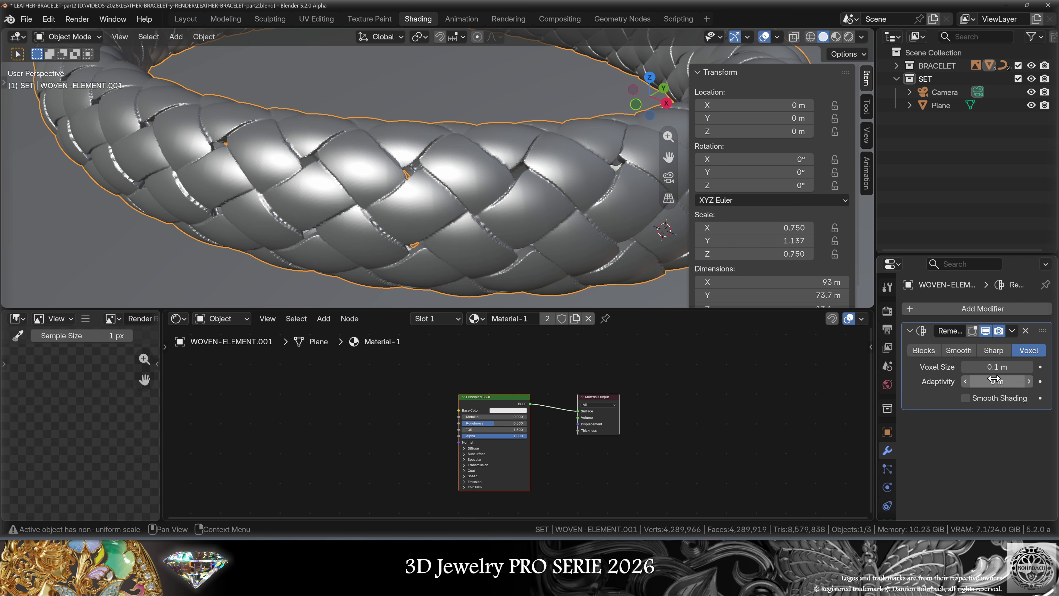
pyautogui.click(1012, 330)
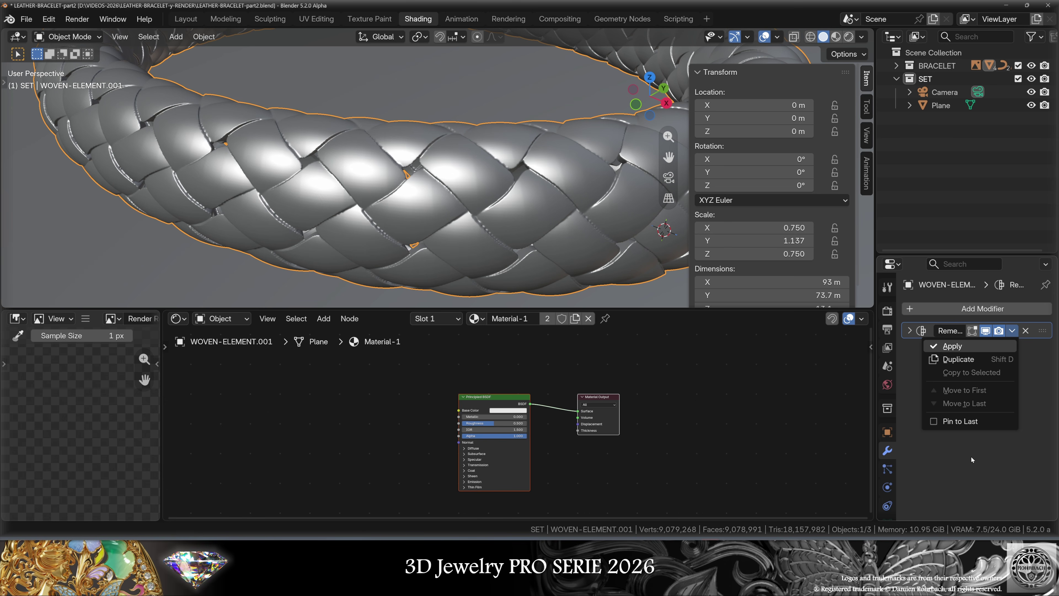
# Add a Decimate modifier to the remeshed braid and open its collapse ratio for editing.
pyautogui.click(979, 310)
pyautogui.moveTo(979, 313)
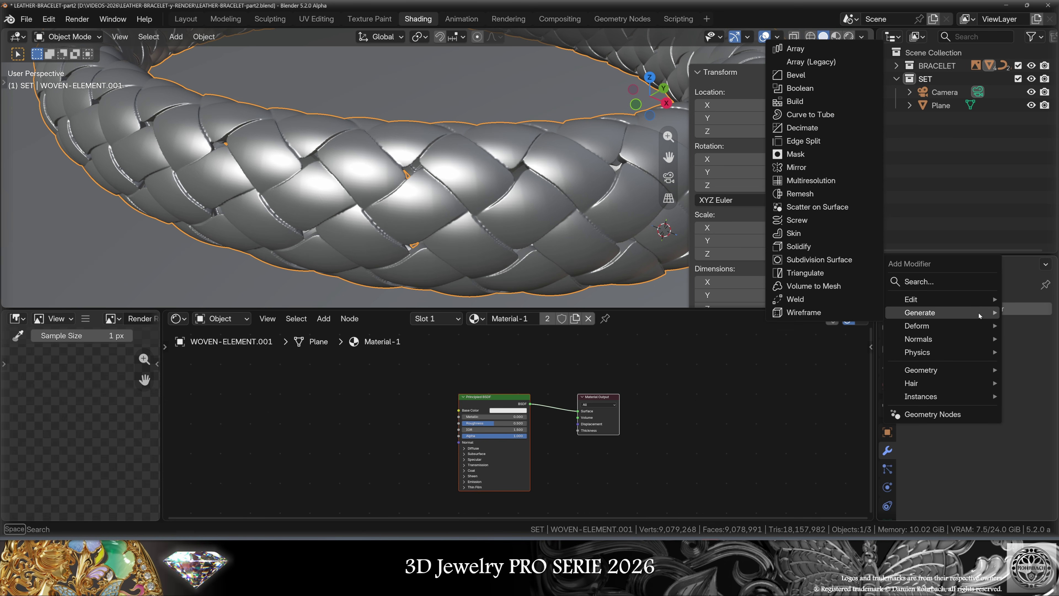
pyautogui.click(808, 128)
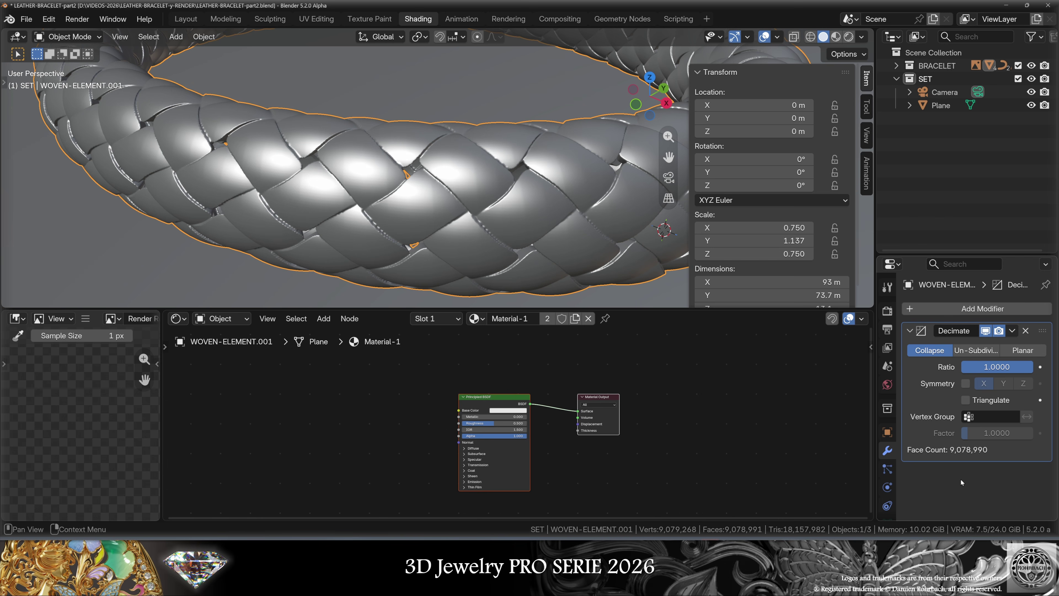
pyautogui.click(1002, 367)
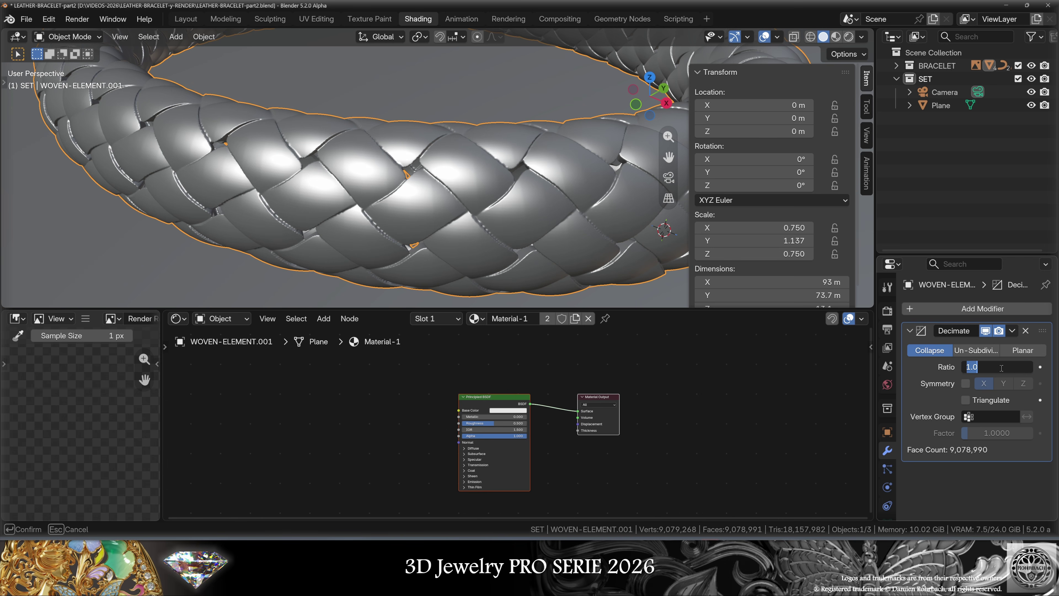
pyautogui.click(985, 496)
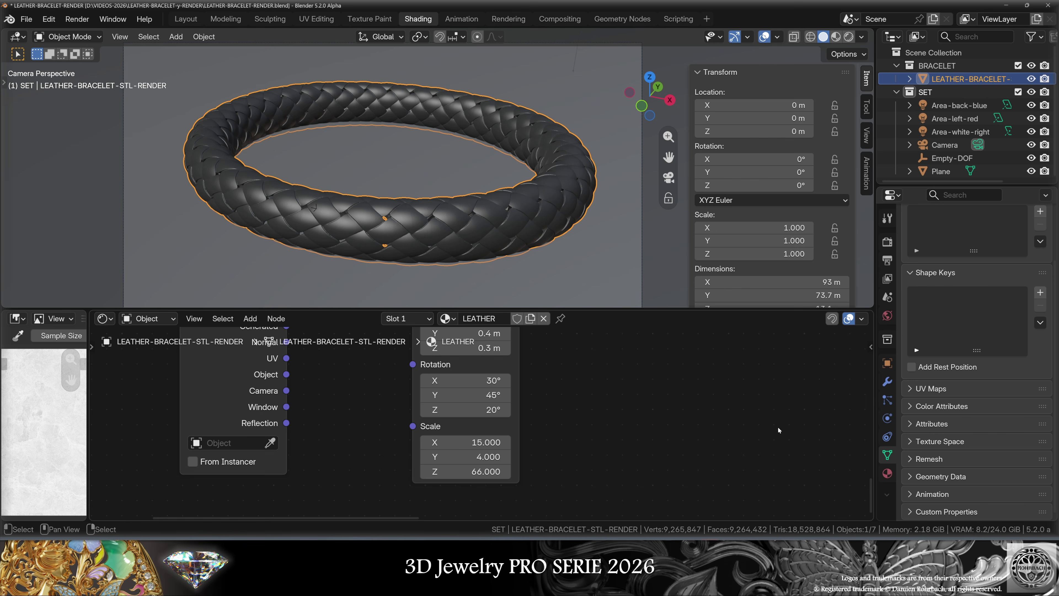
# Bring the bracelet's LEATHER material node network into view and switch the viewport to rendered shading.
pyautogui.click(887, 381)
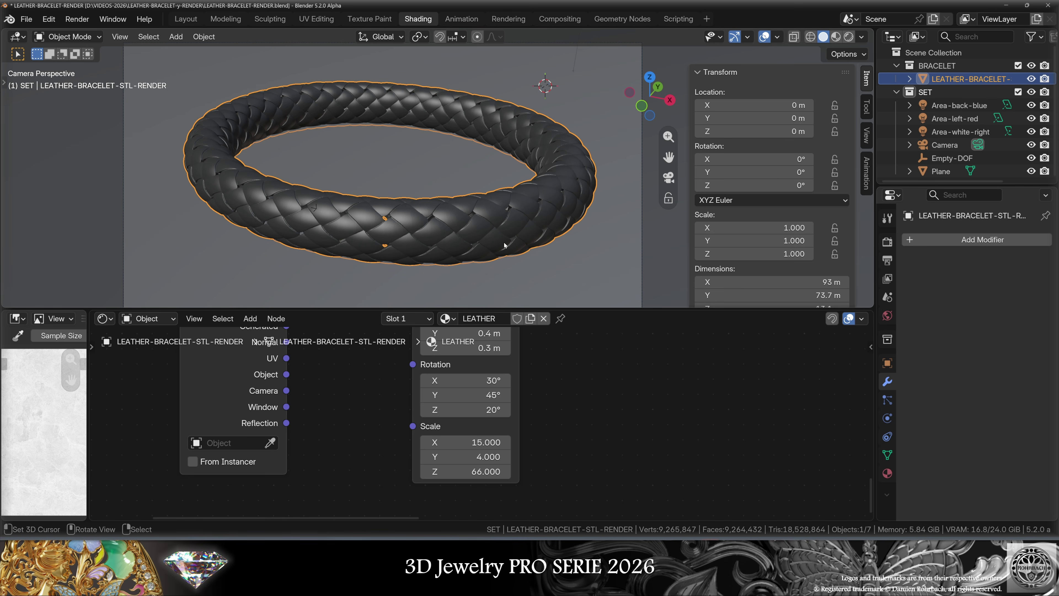
pyautogui.scroll(-8, 576, 410)
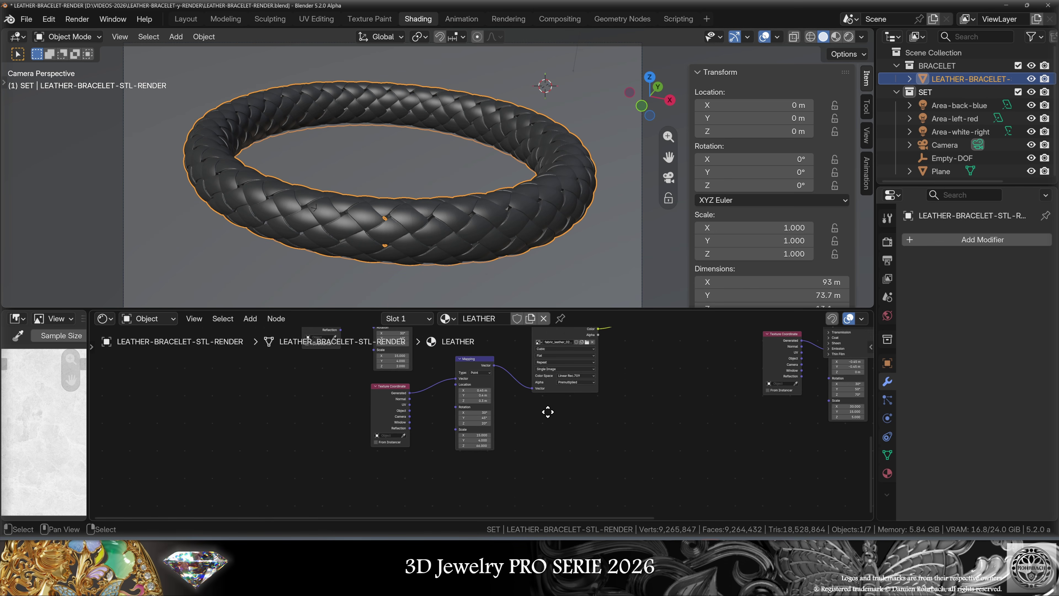
pyautogui.moveTo(548, 412); pyautogui.dragTo(488, 491, button='middle')
pyautogui.scroll(-3, 505, 464)
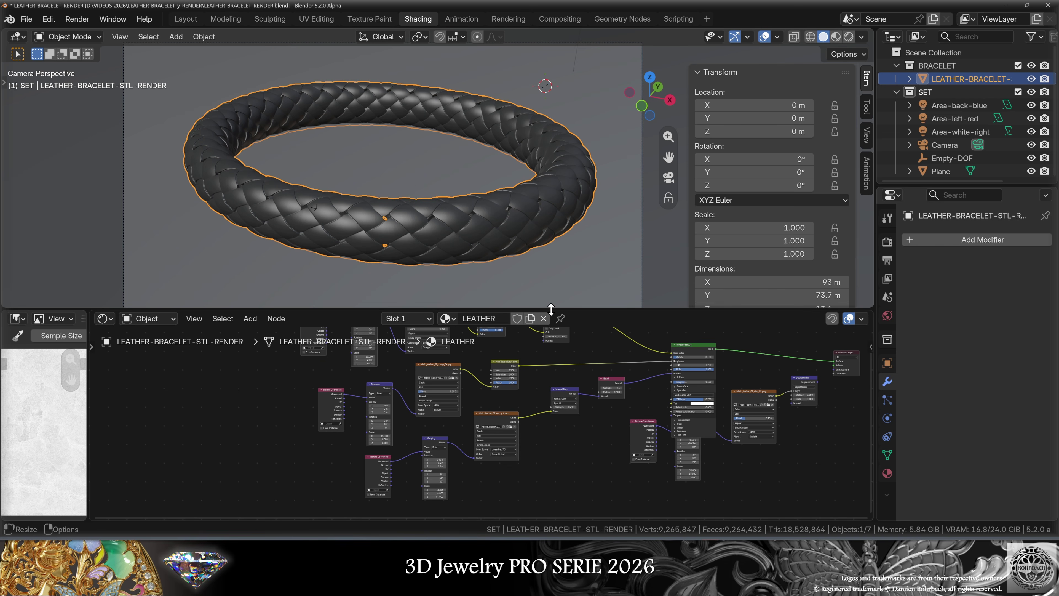
pyautogui.click(848, 38)
# Select the ground plane and check the subdivision of its mesh in Edit Mode.
pyautogui.click(466, 276)
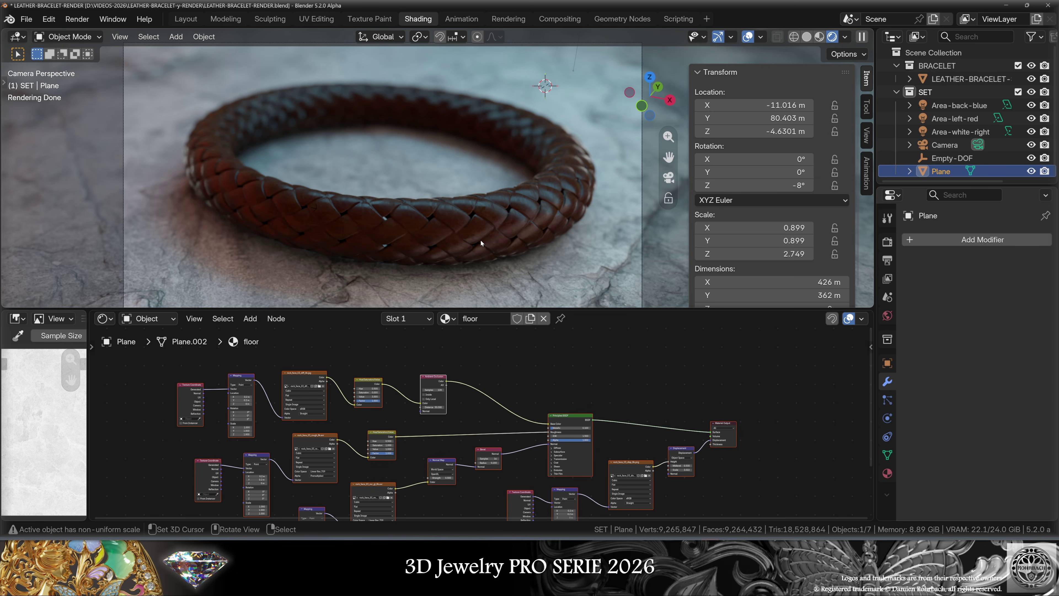
pyautogui.press('Tab')
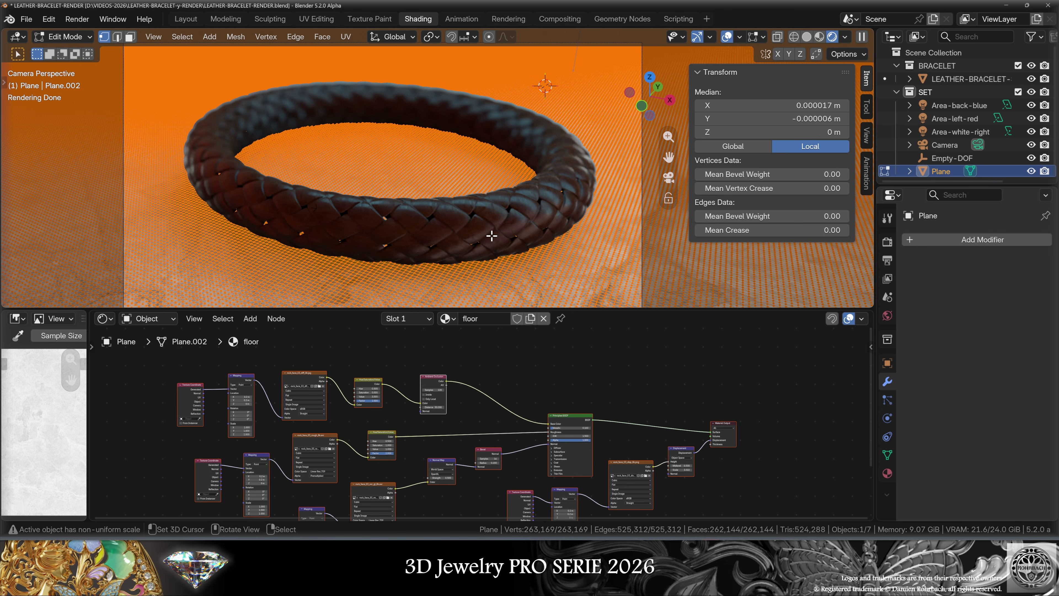
pyautogui.press('Tab')
# Check the surface displacement method in the floor material's settings.
pyautogui.click(888, 473)
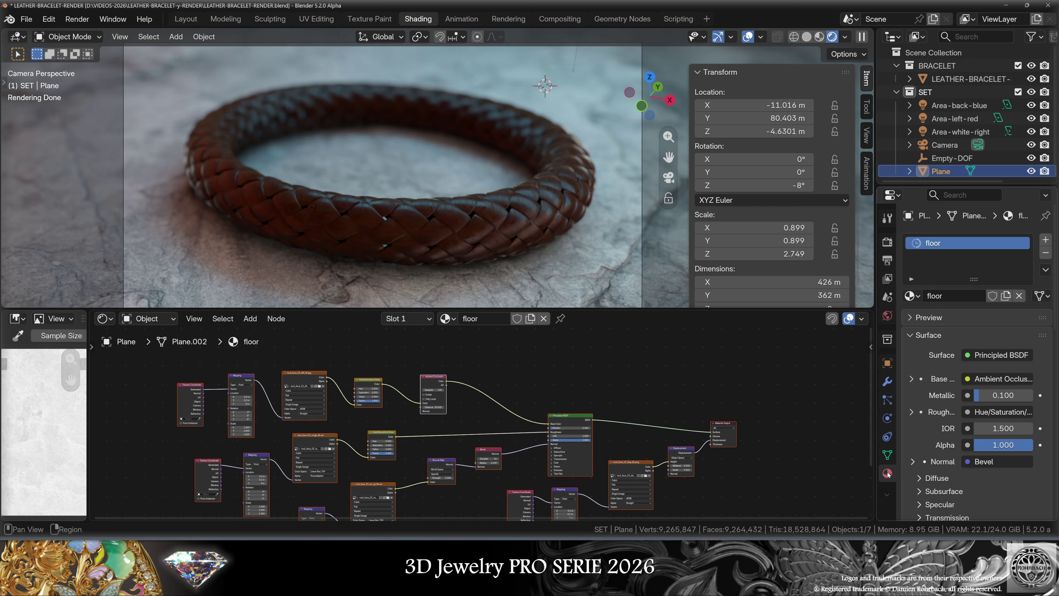
pyautogui.scroll(-8, 942, 492)
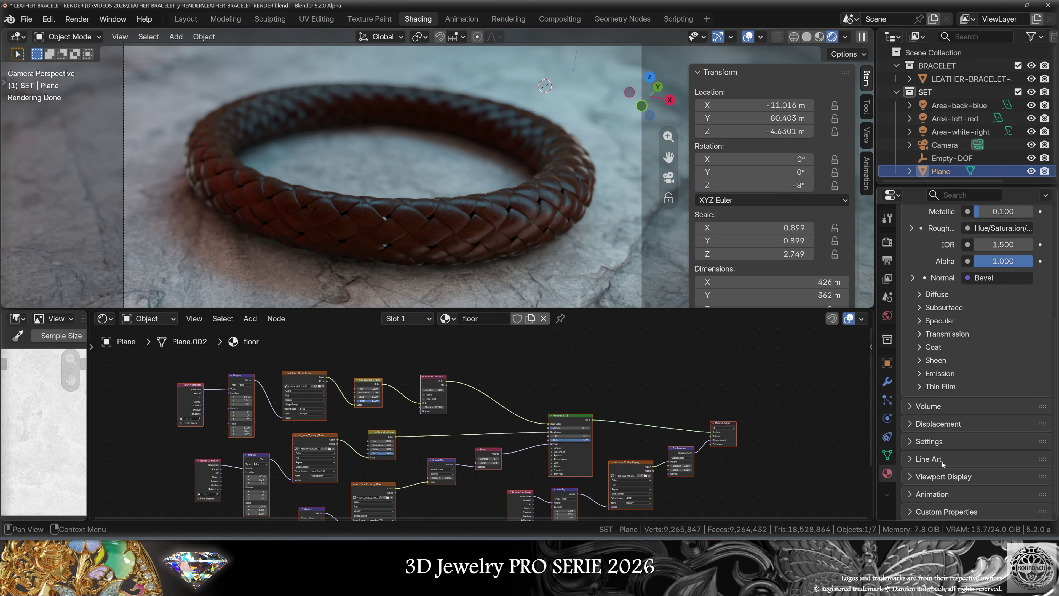
pyautogui.click(942, 443)
pyautogui.scroll(-7, 937, 481)
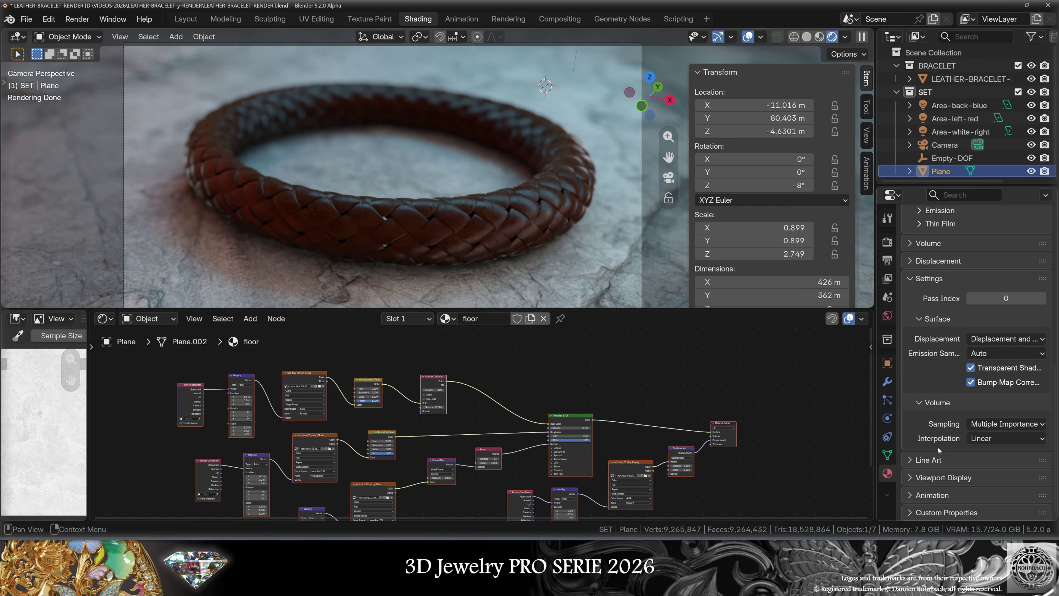
pyautogui.click(991, 341)
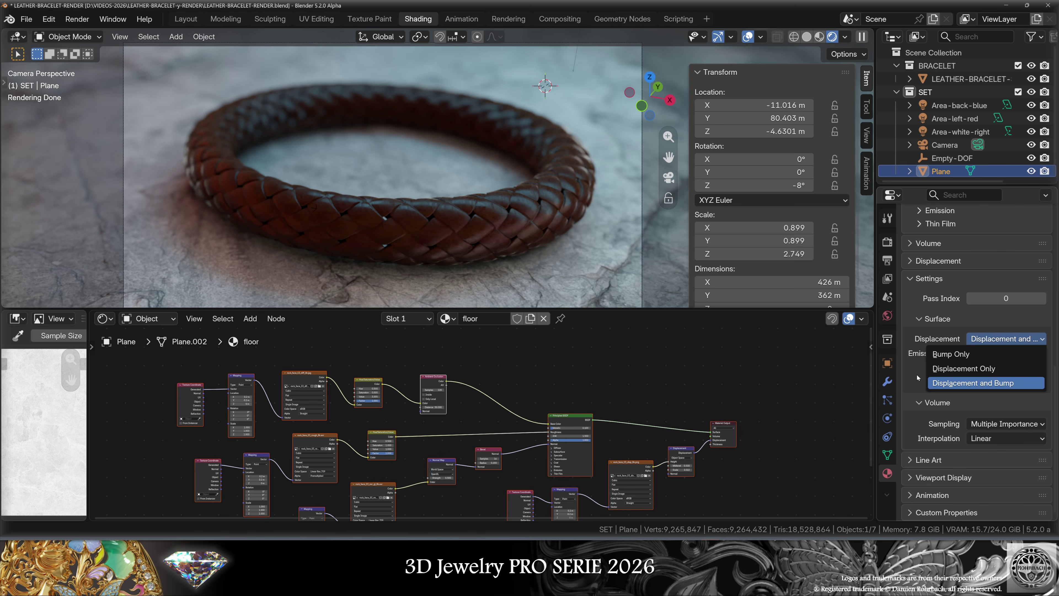
# Enlarge the node editor and the image preview to show the floor material's rock_face_03_diff_8k.jpg texture.
pyautogui.moveTo(542, 309); pyautogui.dragTo(542, 164)
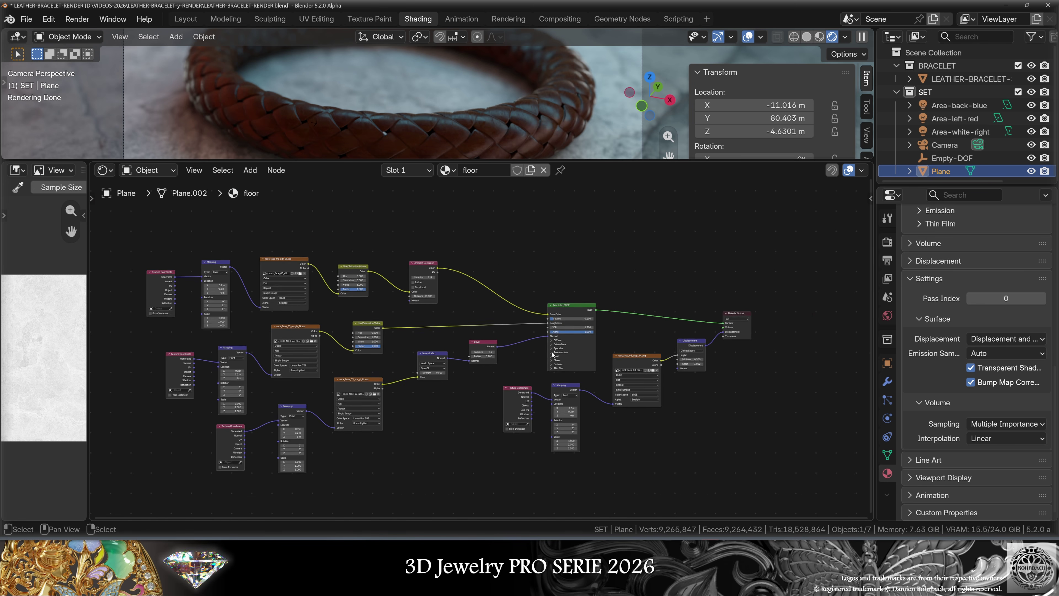
pyautogui.scroll(4, 553, 354)
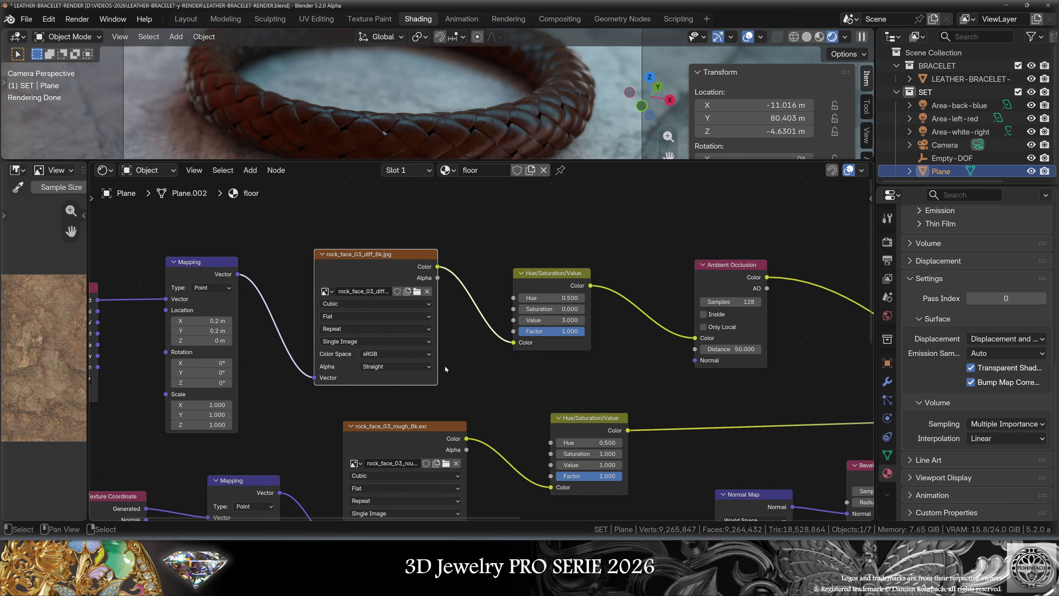
pyautogui.keyDown('ctrl'); pyautogui.hscroll(-6, 445, 366); pyautogui.keyUp('ctrl')
pyautogui.moveTo(87, 330); pyautogui.dragTo(185, 329)
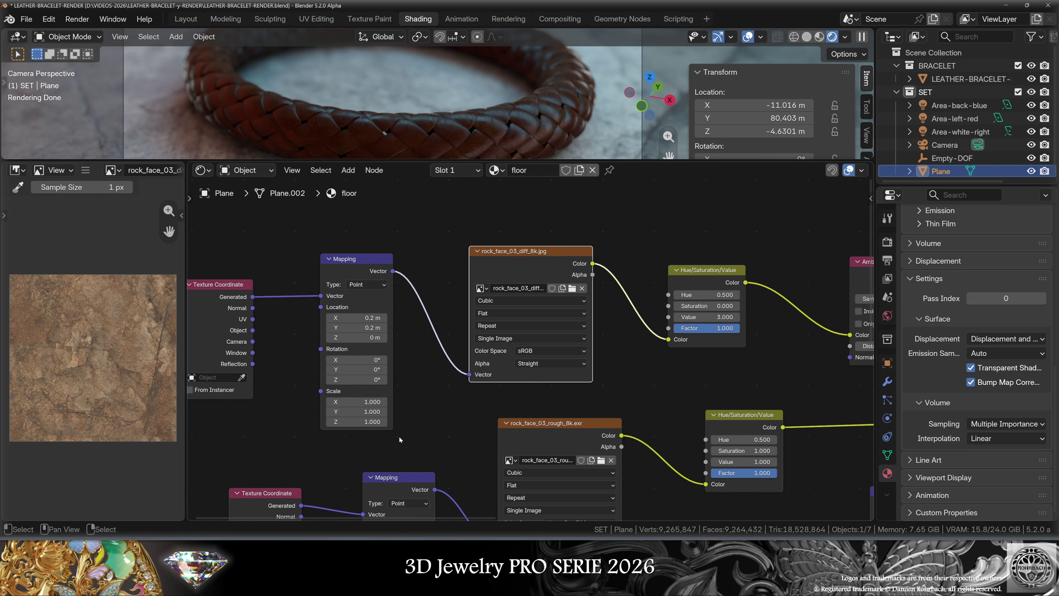
# Examine the floor's diffuse branch from Mapping and the image texture through Hue/Saturation/Value and Ambient Occlusion to the Principled BSDF.
pyautogui.keyDown('ctrl'); pyautogui.hscroll(1, 459, 401); pyautogui.keyUp('ctrl')
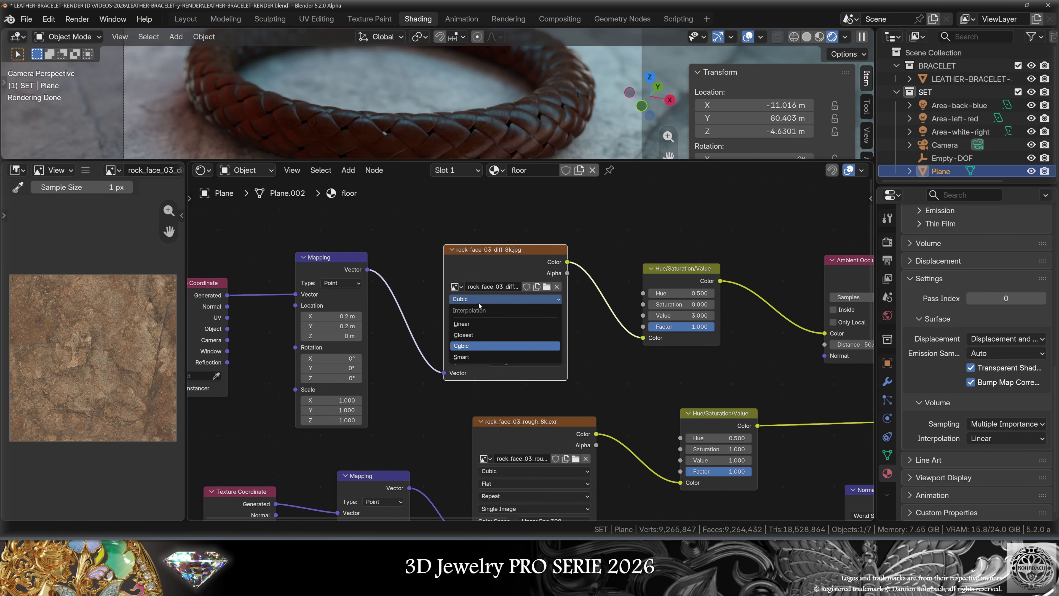
pyautogui.keyDown('ctrl'); pyautogui.hscroll(-3, 417, 409); pyautogui.keyUp('ctrl')
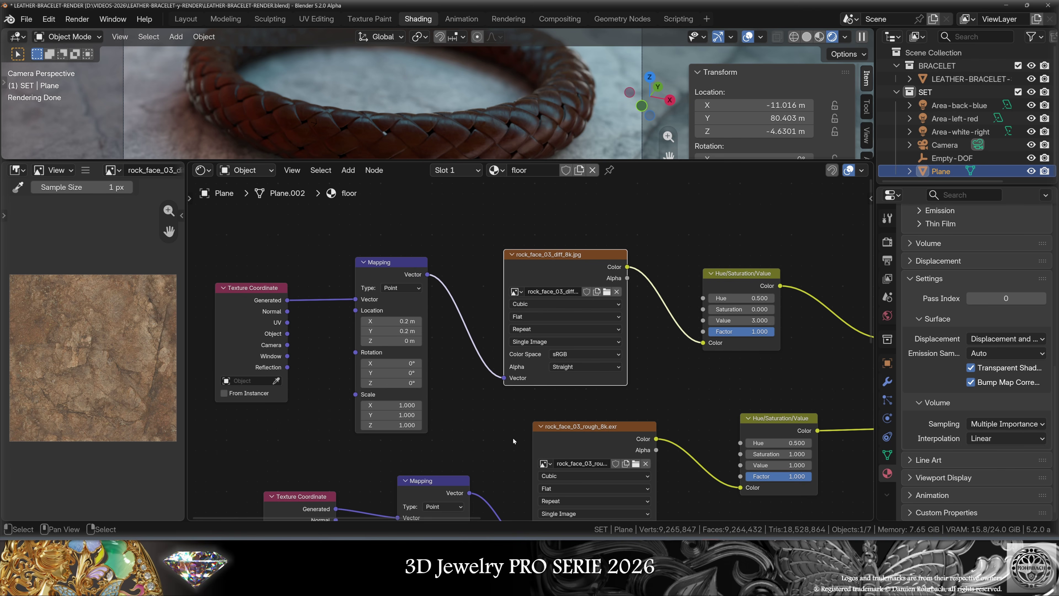
pyautogui.keyDown('ctrl'); pyautogui.hscroll(1, 514, 441); pyautogui.keyUp('ctrl')
pyautogui.click(357, 258)
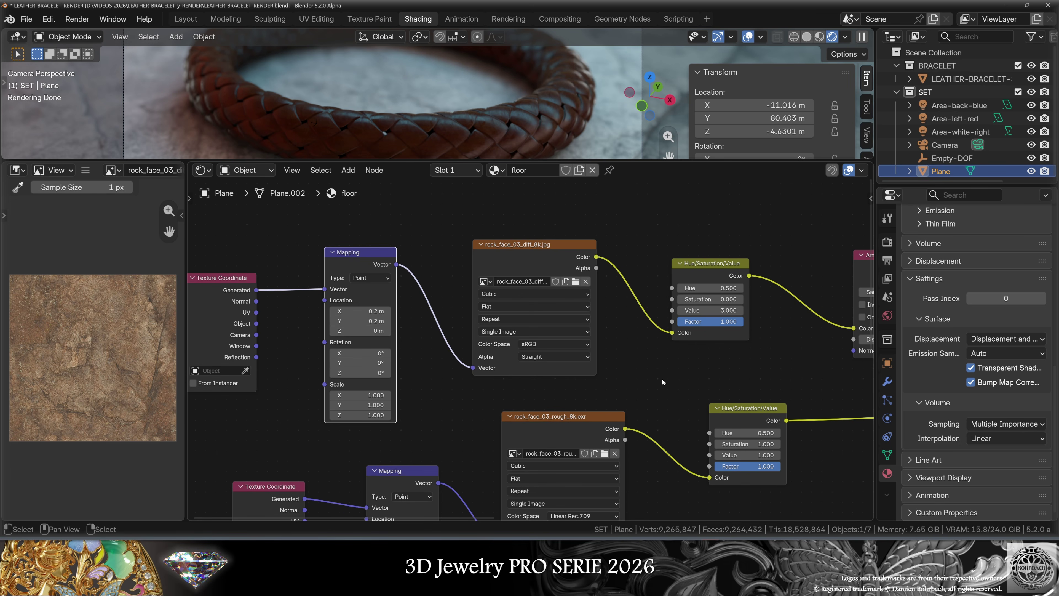
pyautogui.keyDown('ctrl'); pyautogui.hscroll(10, 662, 382); pyautogui.keyUp('ctrl')
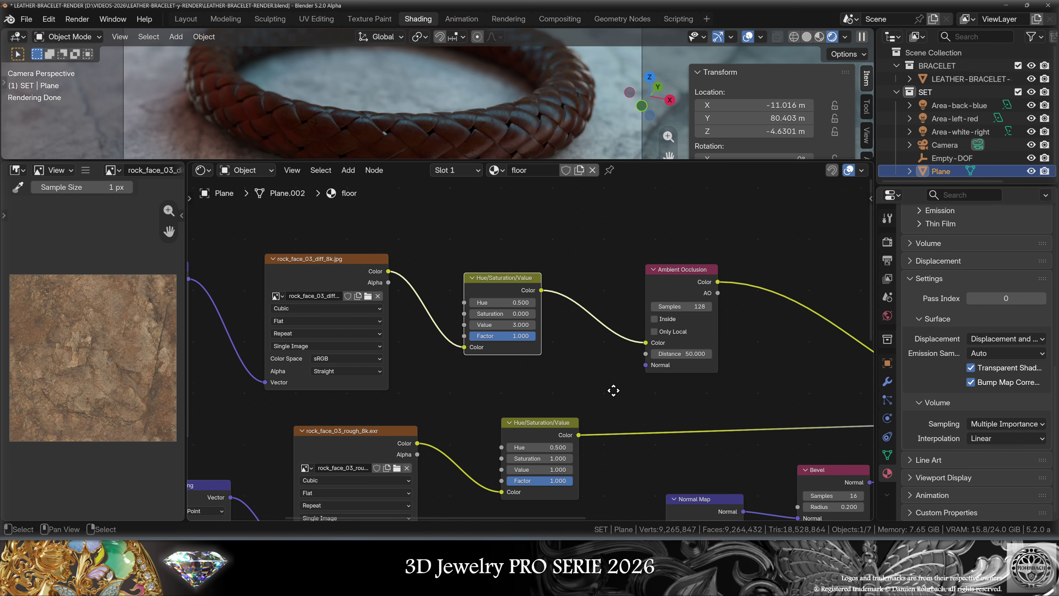
pyautogui.keyDown('ctrl'); pyautogui.hscroll(9, 610, 390); pyautogui.keyUp('ctrl')
pyautogui.keyDown('ctrl'); pyautogui.hscroll(10, 602, 390); pyautogui.keyUp('ctrl')
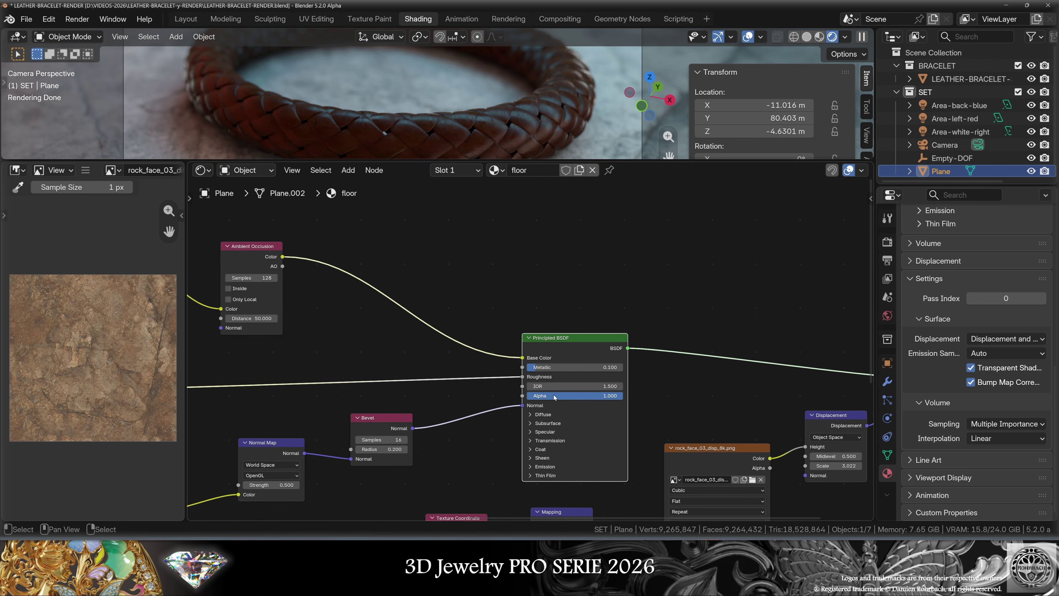
pyautogui.scroll(2, 591, 388)
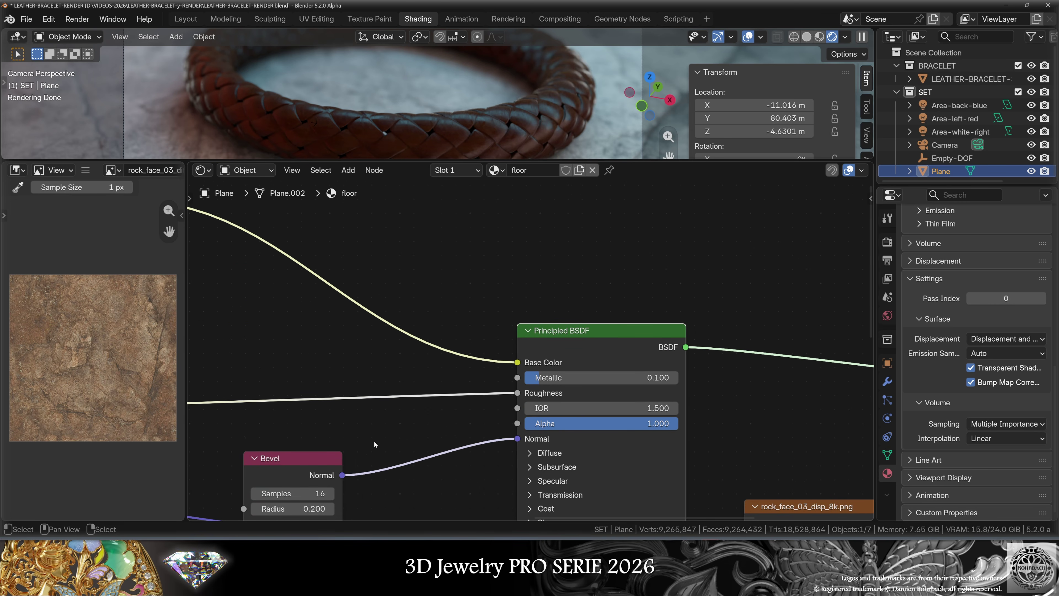
# Examine the floor's roughness branch, from Mapping and rock_face_03_rough_8k.exr through Hue/Saturation/Value to the Roughness input.
pyautogui.scroll(-5, 374, 441)
pyautogui.scroll(5, 449, 352)
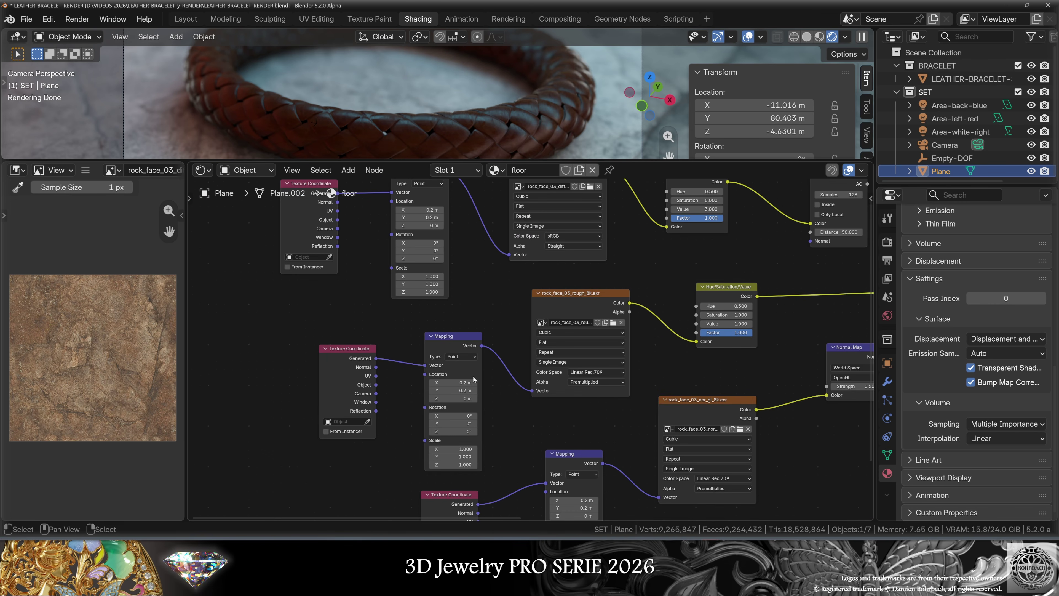
pyautogui.scroll(2, 449, 352)
pyautogui.moveTo(432, 335); pyautogui.dragTo(410, 318)
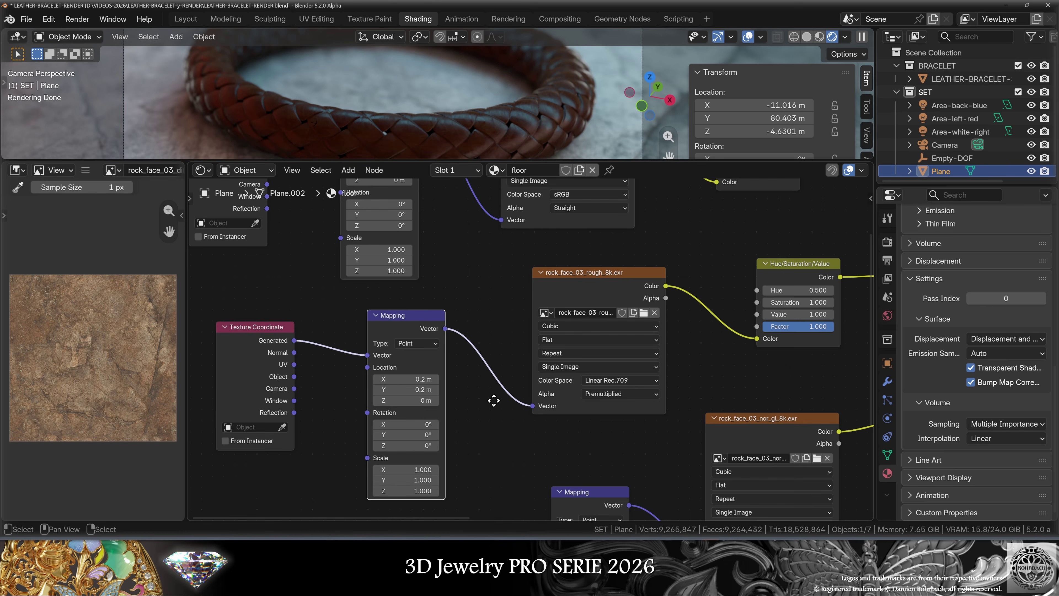
pyautogui.keyDown('ctrl'); pyautogui.scroll(-8, 492, 398); pyautogui.keyUp('ctrl')
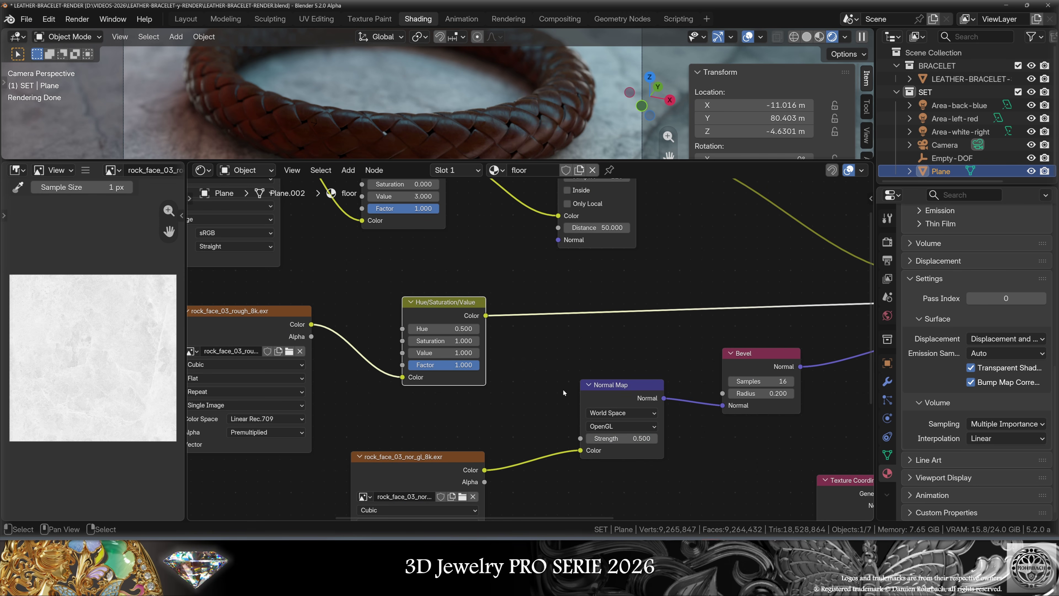
pyautogui.scroll(-3, 563, 389)
pyautogui.scroll(3, 490, 411)
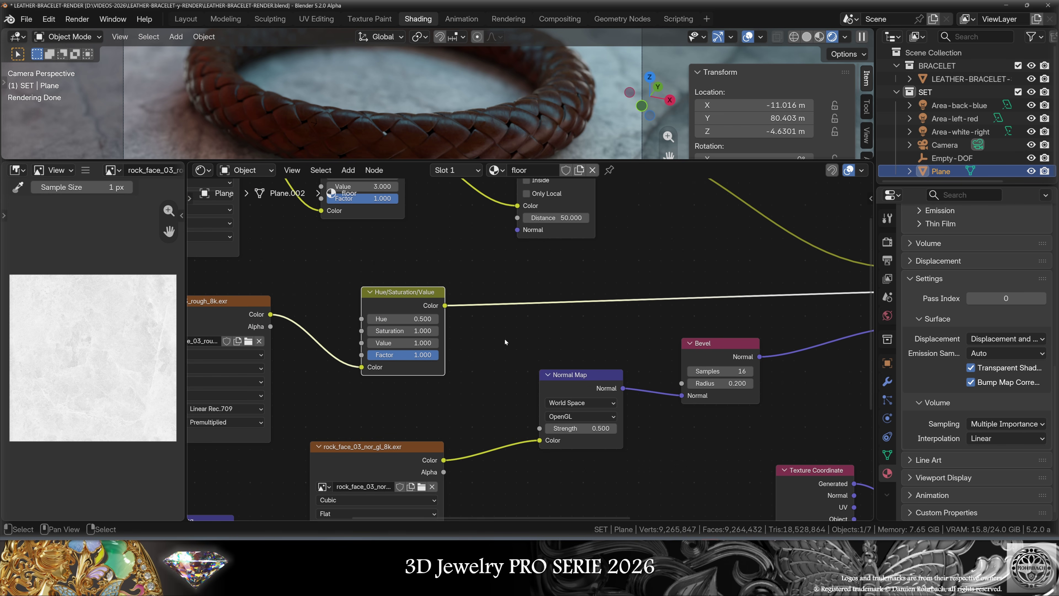
pyautogui.scroll(-4, 506, 346)
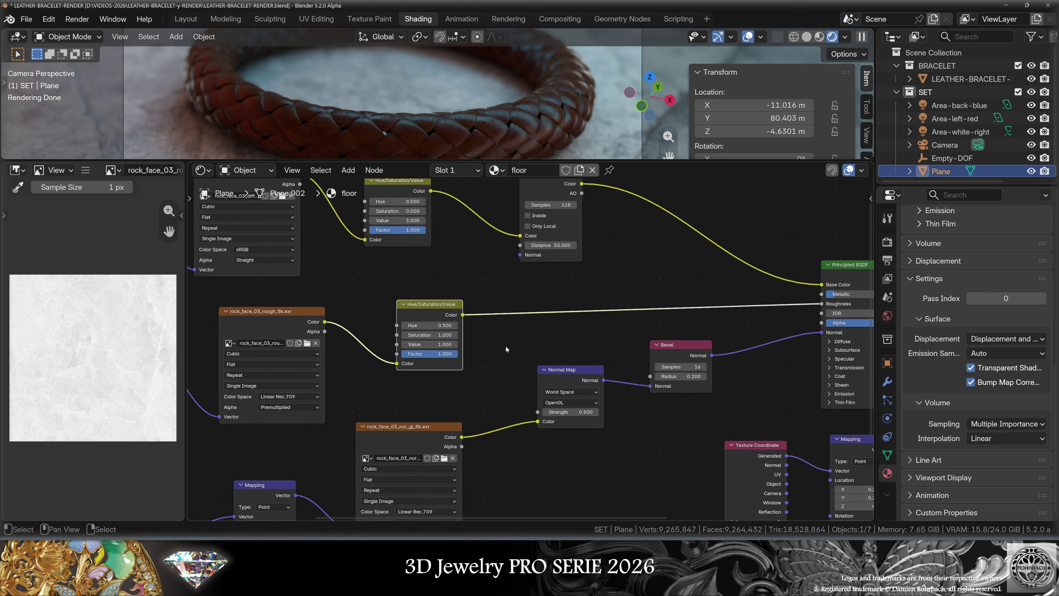
pyautogui.scroll(3, 438, 307)
# Examine the floor's normal branch, from Texture Coordinate, Mapping and rock_face_03_nor_gl_8k.exr through the Normal Map and Bevel nodes.
pyautogui.moveTo(255, 474); pyautogui.dragTo(481, 380, button='middle')
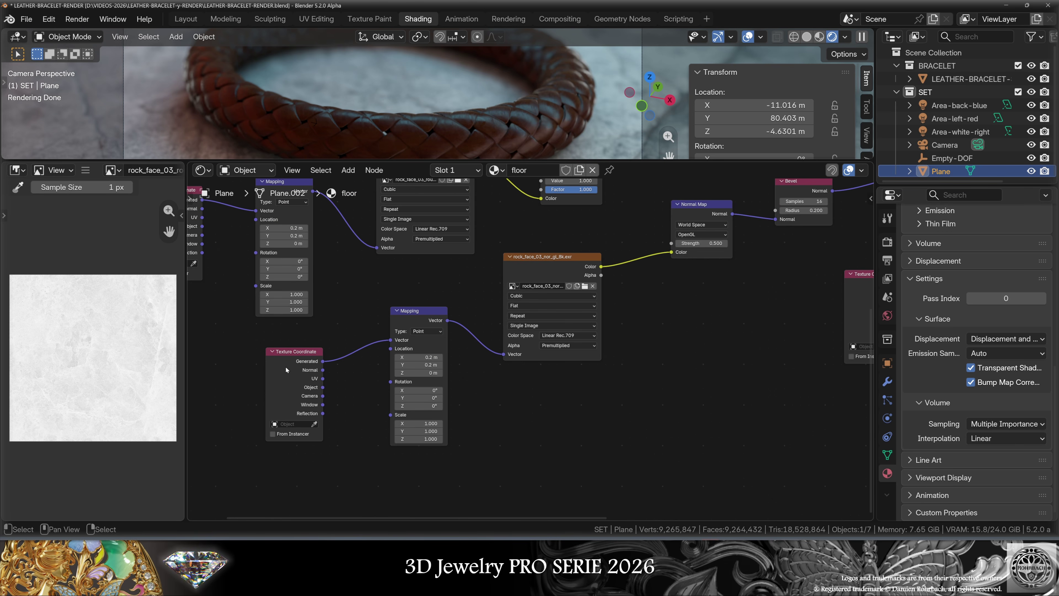
pyautogui.click(290, 397)
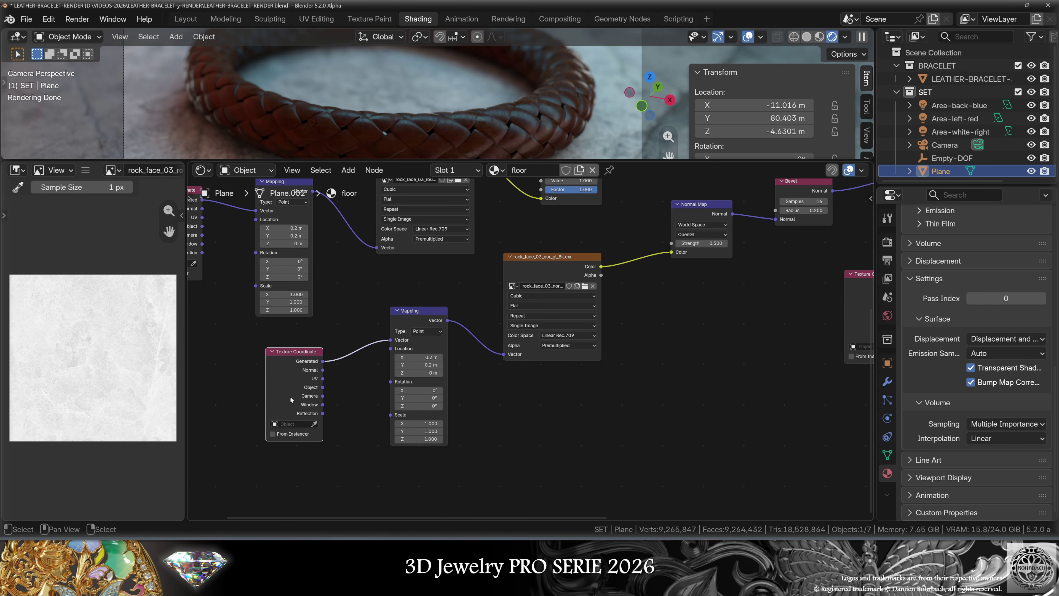
pyautogui.click(429, 320)
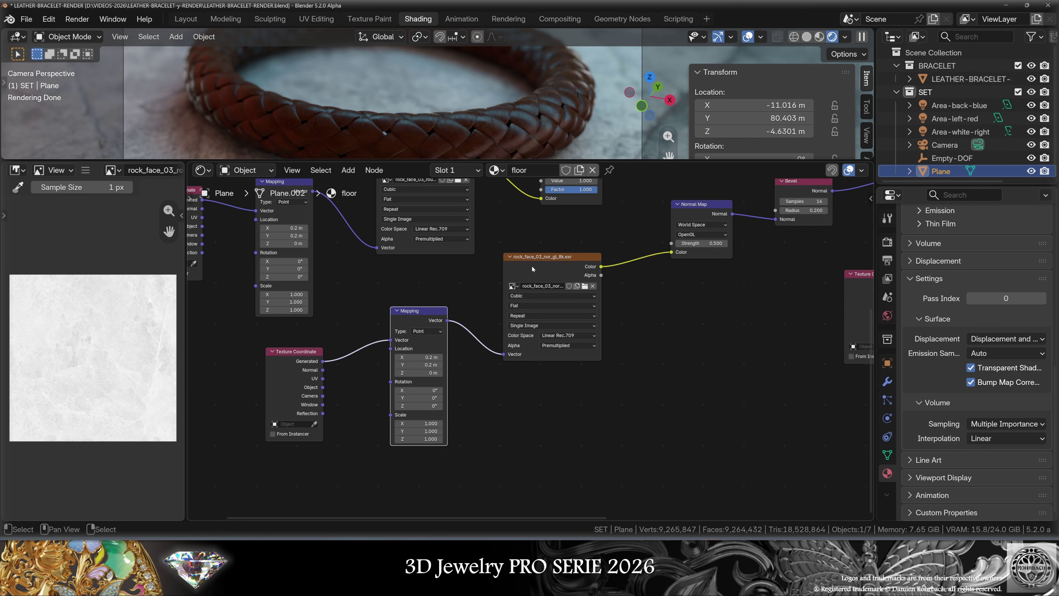
pyautogui.click(532, 266)
pyautogui.moveTo(732, 296); pyautogui.dragTo(475, 409, button='middle')
pyautogui.scroll(2, 475, 408)
pyautogui.click(415, 312)
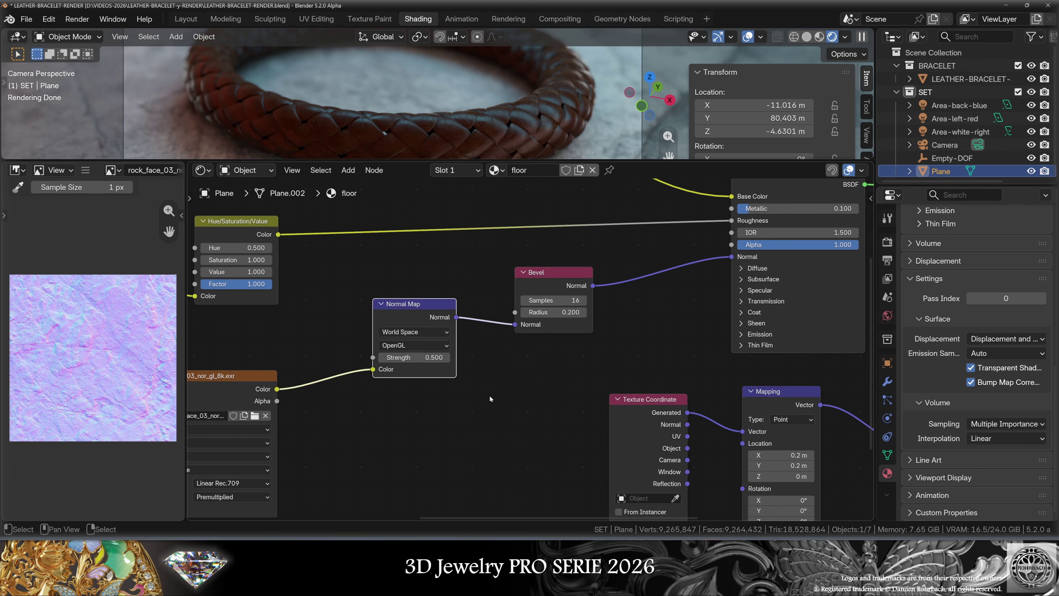
pyautogui.click(536, 326)
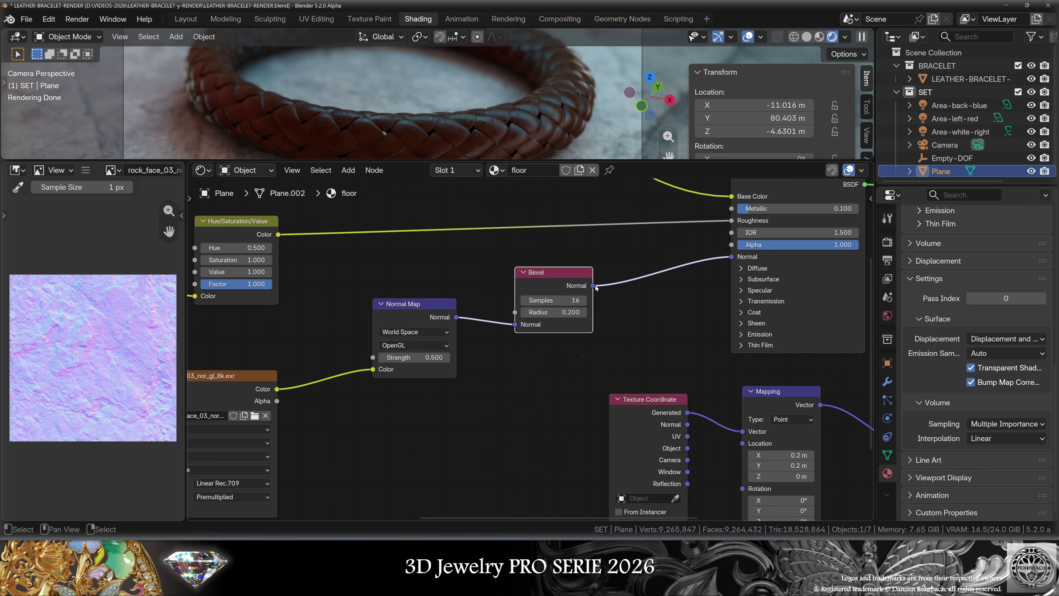
# Examine the floor's displacement branch, from rock_face_03_disp_8k.png through the Displacement node to the Material Output.
pyautogui.scroll(-3, 688, 405)
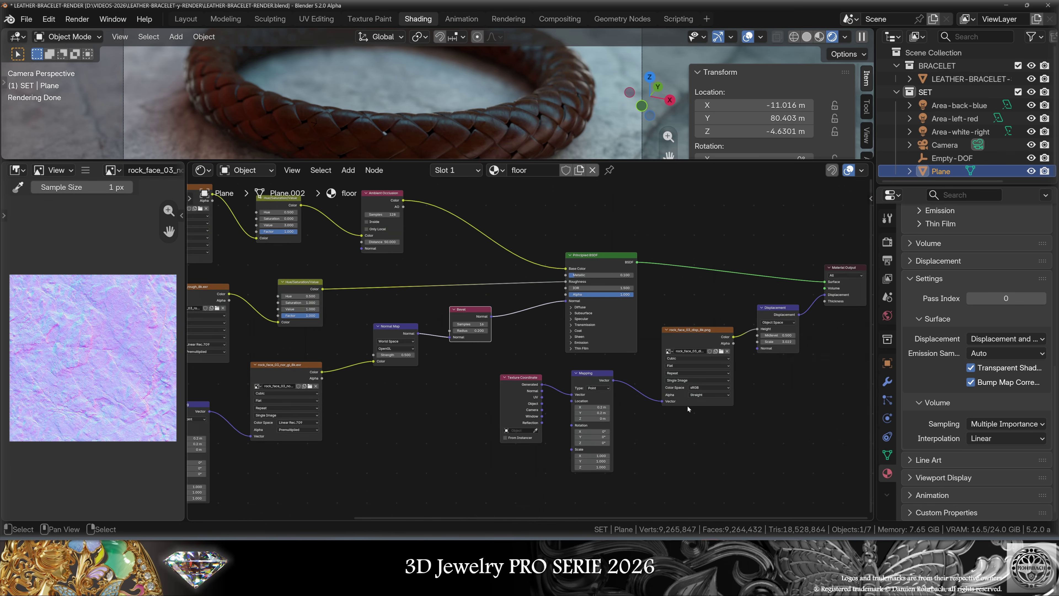
pyautogui.scroll(5, 599, 359)
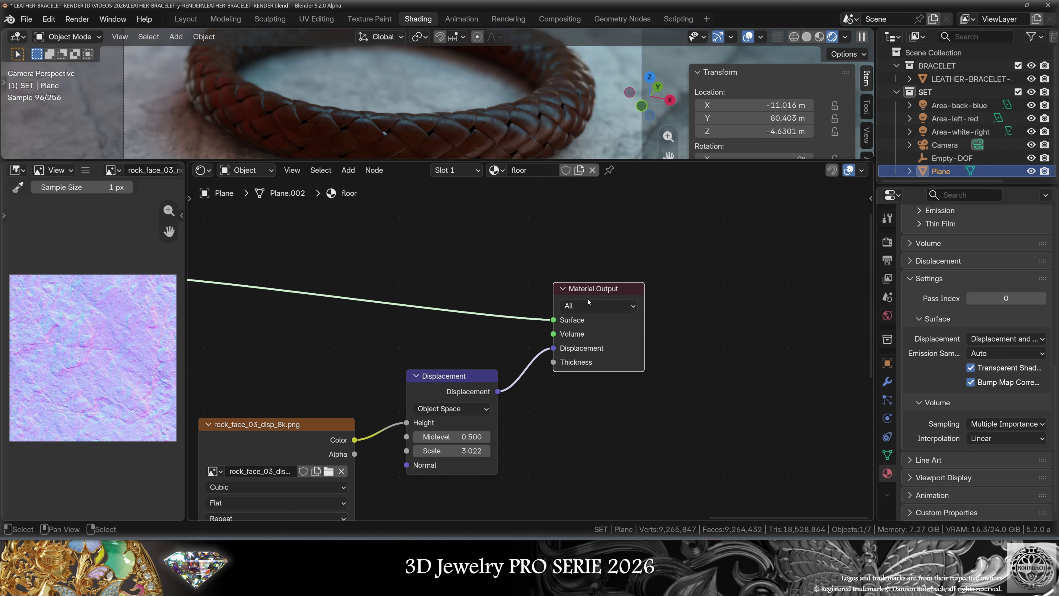
pyautogui.moveTo(590, 292); pyautogui.dragTo(611, 278)
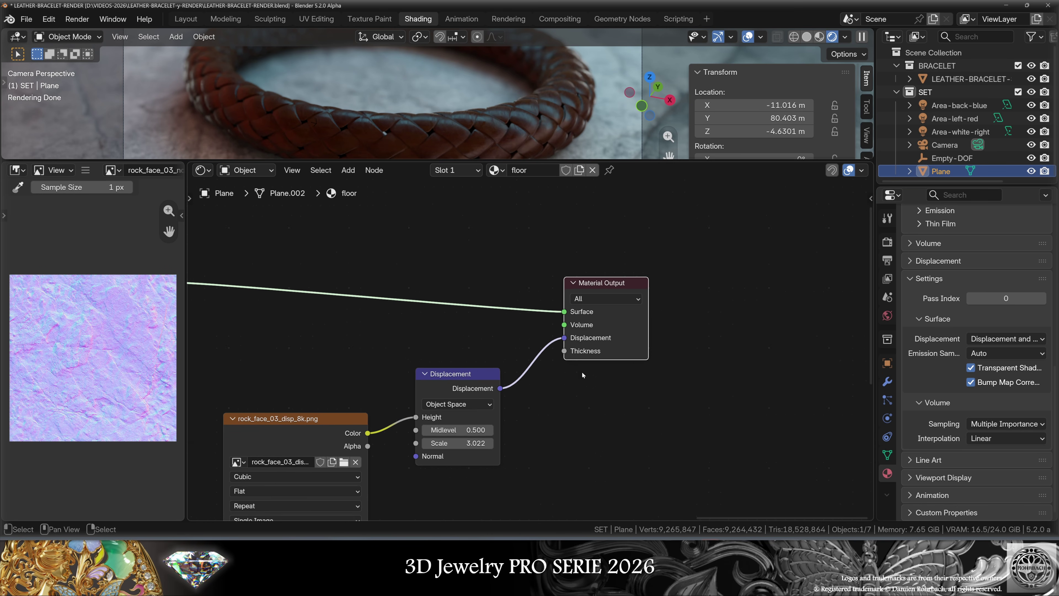
# Examine the Texture Coordinate, Mapping and rock_face_03_disp_8k.png nodes that drive the floor's displacement.
pyautogui.scroll(-2, 582, 372)
pyautogui.scroll(2, 580, 407)
pyautogui.scroll(-2, 579, 407)
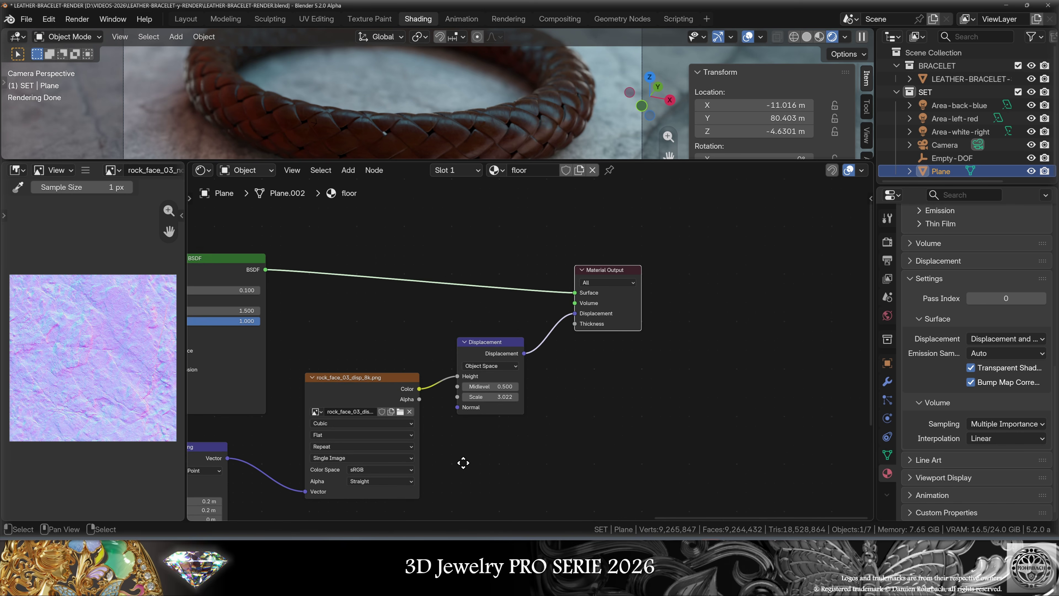
pyautogui.moveTo(542, 434); pyautogui.dragTo(589, 408, button='middle')
pyautogui.moveTo(492, 441); pyautogui.dragTo(624, 370, button='middle')
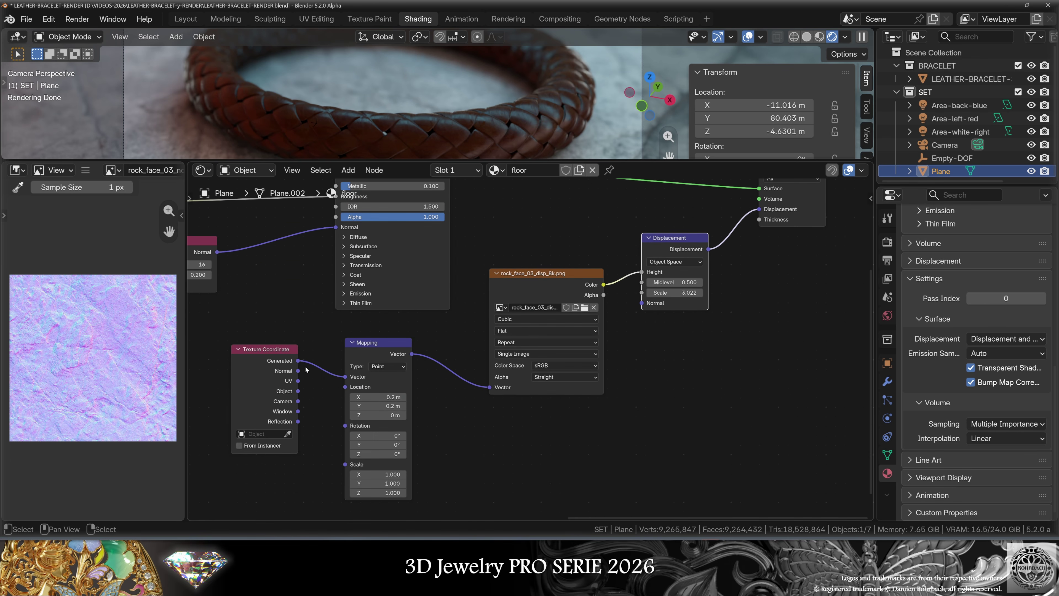
pyautogui.click(261, 354)
pyautogui.click(375, 346)
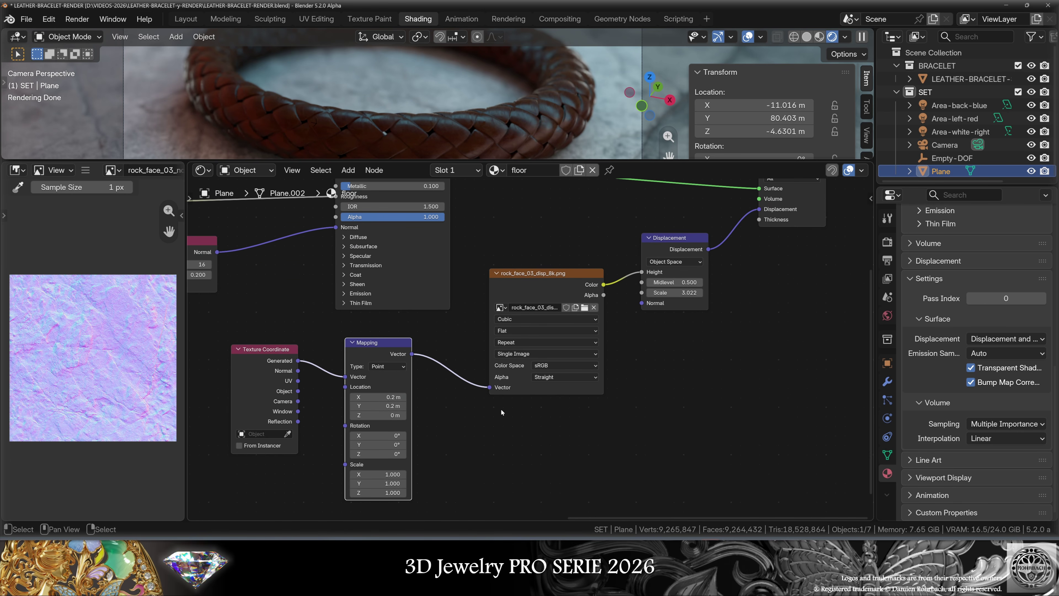
pyautogui.scroll(3, 508, 438)
pyautogui.click(514, 386)
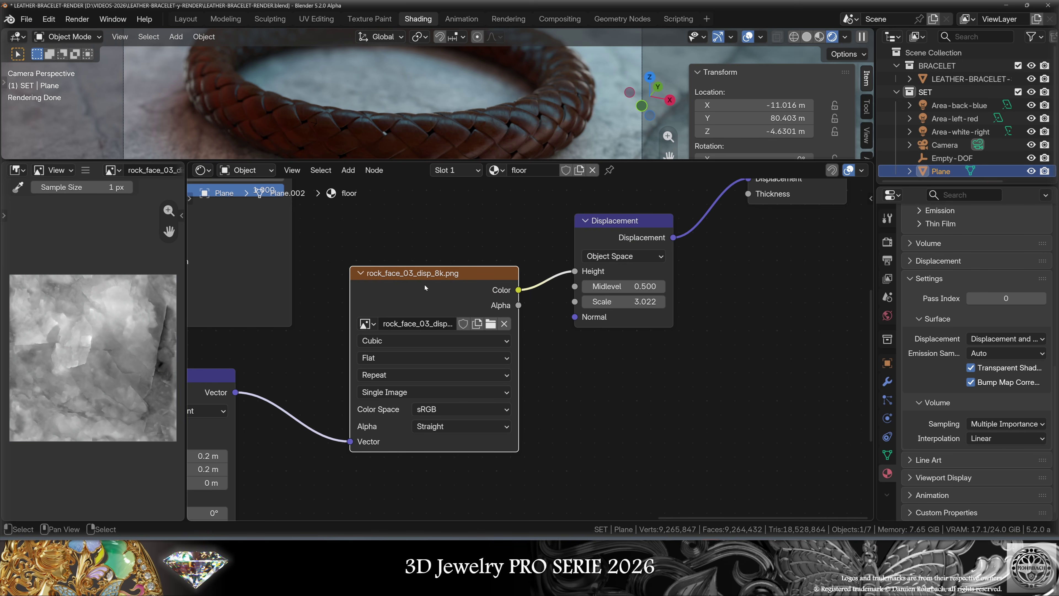
pyautogui.moveTo(598, 224); pyautogui.dragTo(453, 290, button='middle')
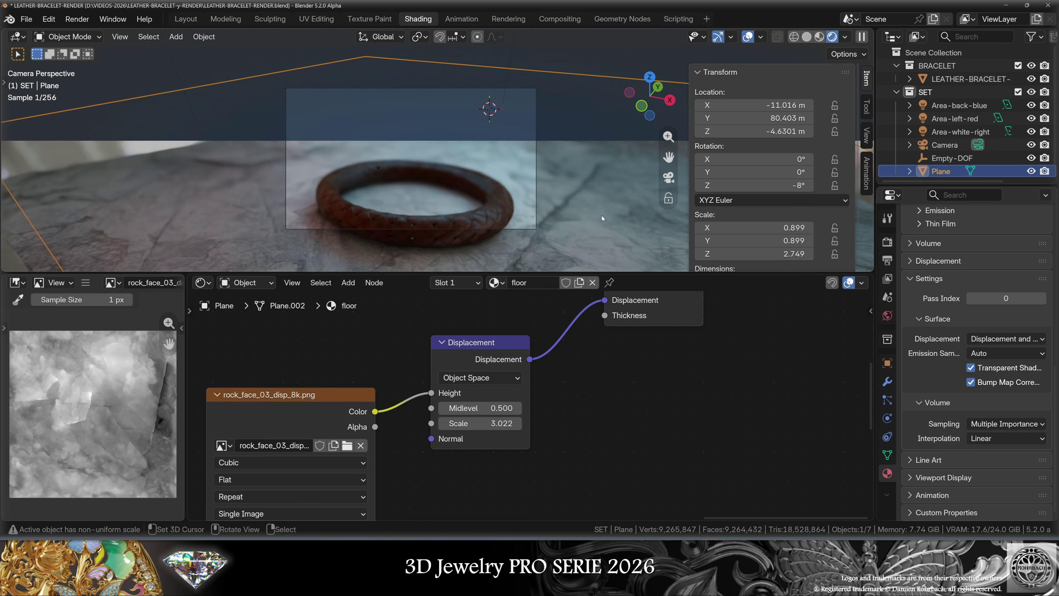
# Inspect the floor's relief up close beside the bracelet and link the Displacement node to the Material Output's Displacement input.
pyautogui.moveTo(540, 194); pyautogui.dragTo(461, 193, button='middle')
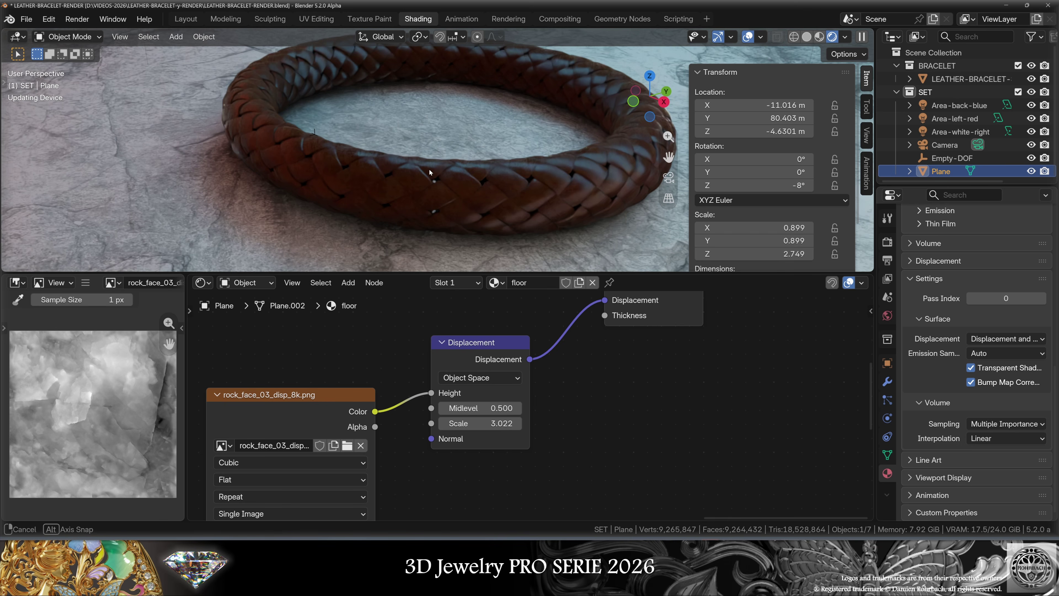
pyautogui.moveTo(397, 174); pyautogui.dragTo(458, 155, button='middle')
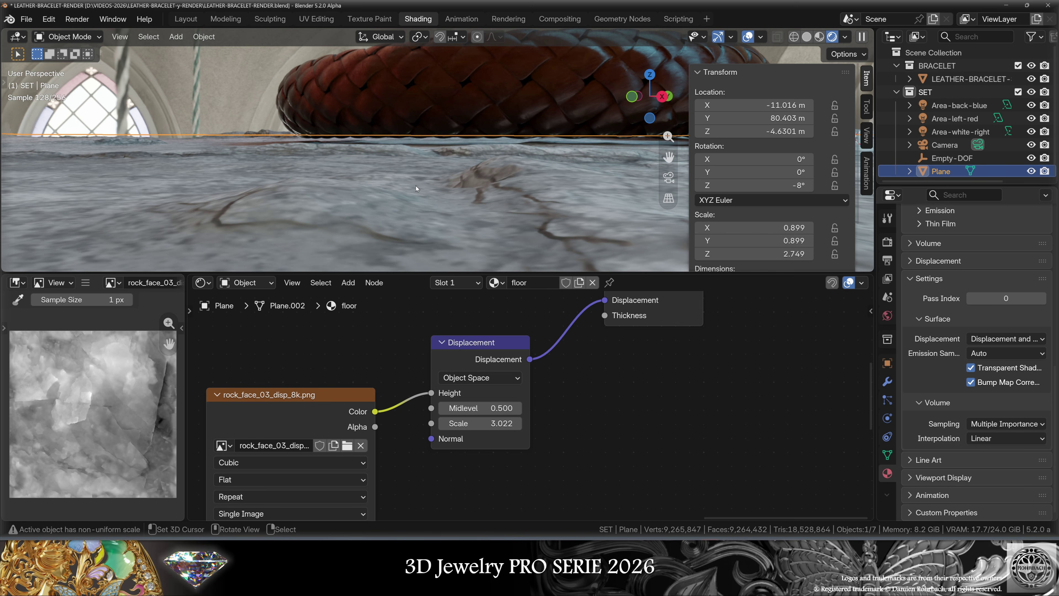
pyautogui.moveTo(495, 322); pyautogui.dragTo(462, 369, button='middle')
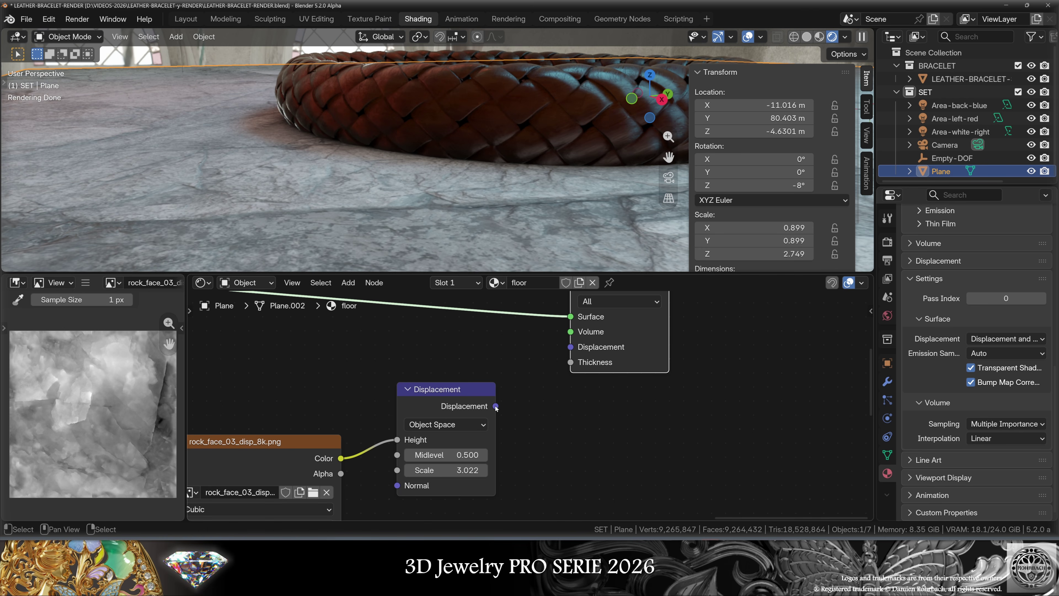
pyautogui.moveTo(495, 406); pyautogui.dragTo(570, 351)
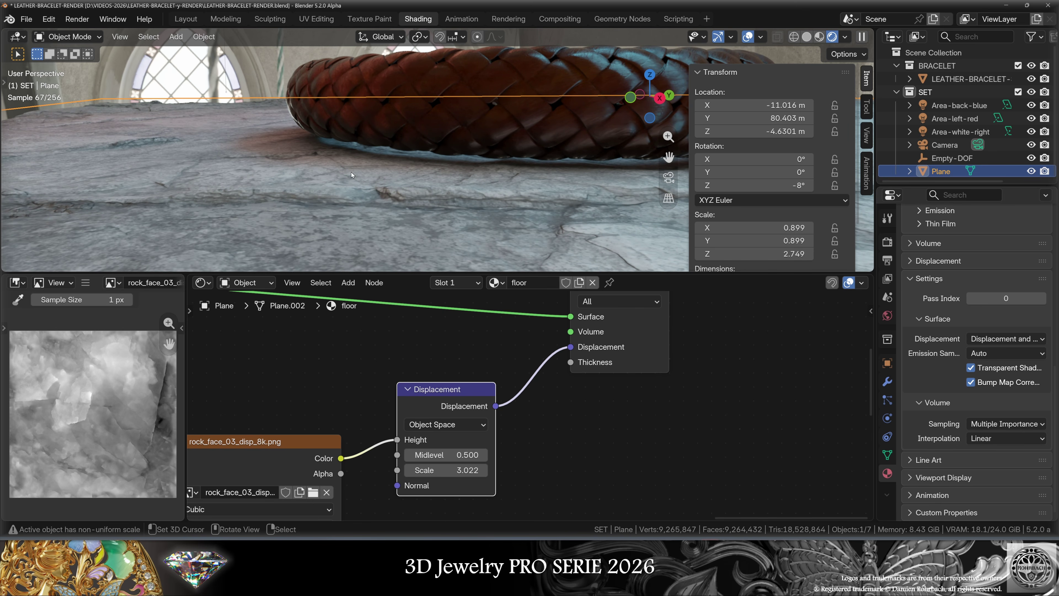
# Try a Z scale of 10 on the floor plane, inspect the exaggerated relief around the bracelet, and undo the change.
pyautogui.click(752, 254)
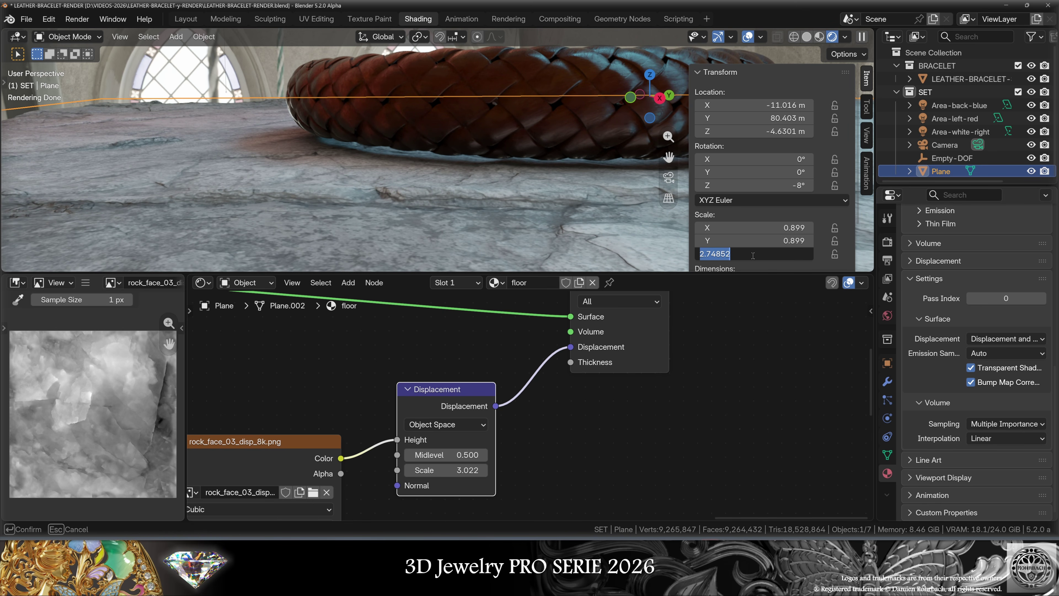
pyautogui.write('10')
pyautogui.press('Return')
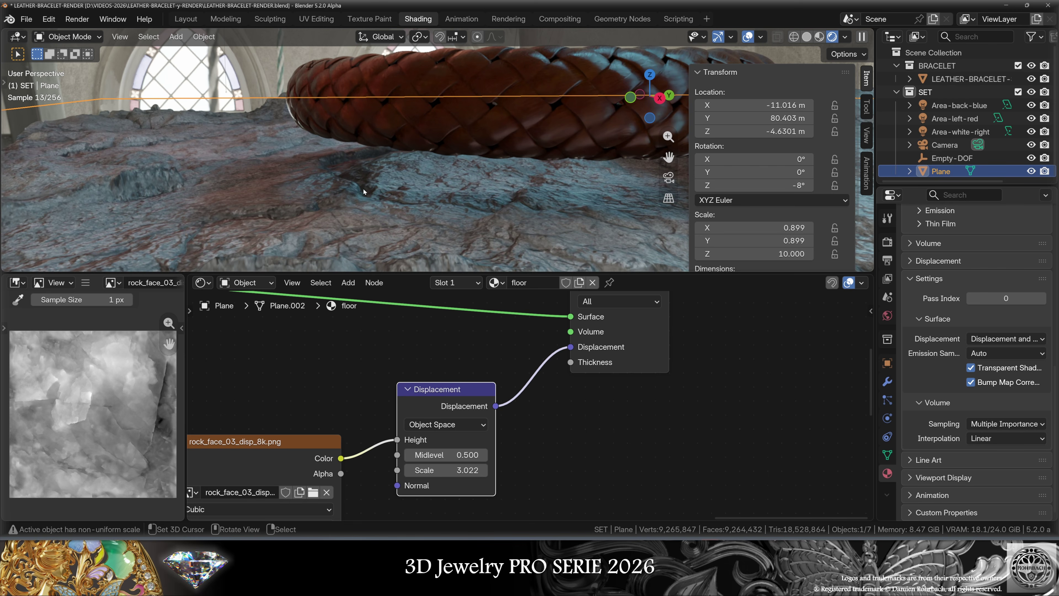
pyautogui.moveTo(364, 188); pyautogui.dragTo(401, 176, button='middle')
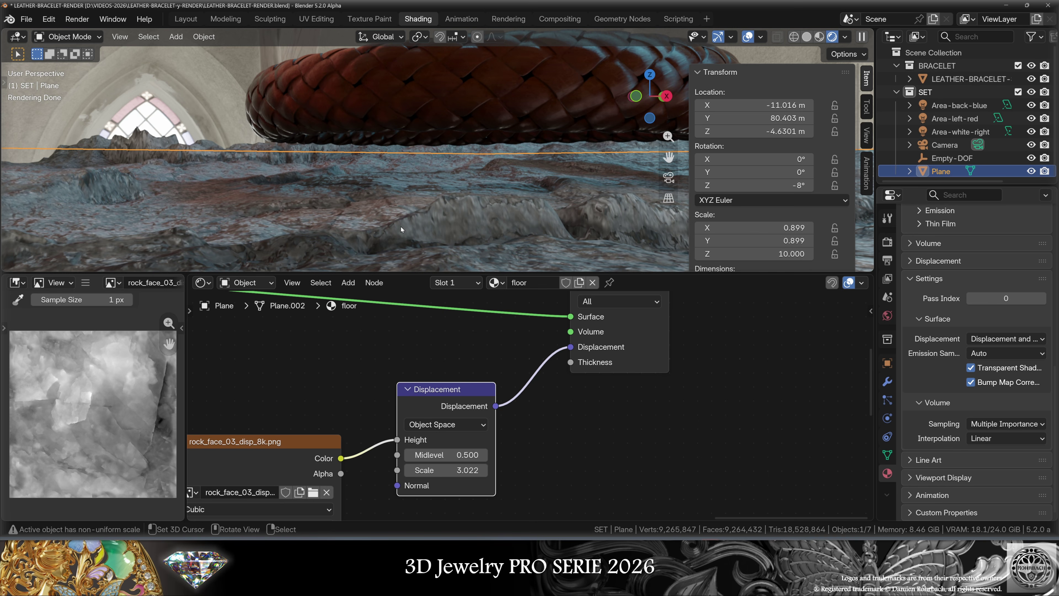
pyautogui.hotkey('ctrl', 'z')
# Raise the floor plane along the global Z axis to about -4.16 m and check the bracelet's contact through the camera.
pyautogui.press('g')
pyautogui.press('z')
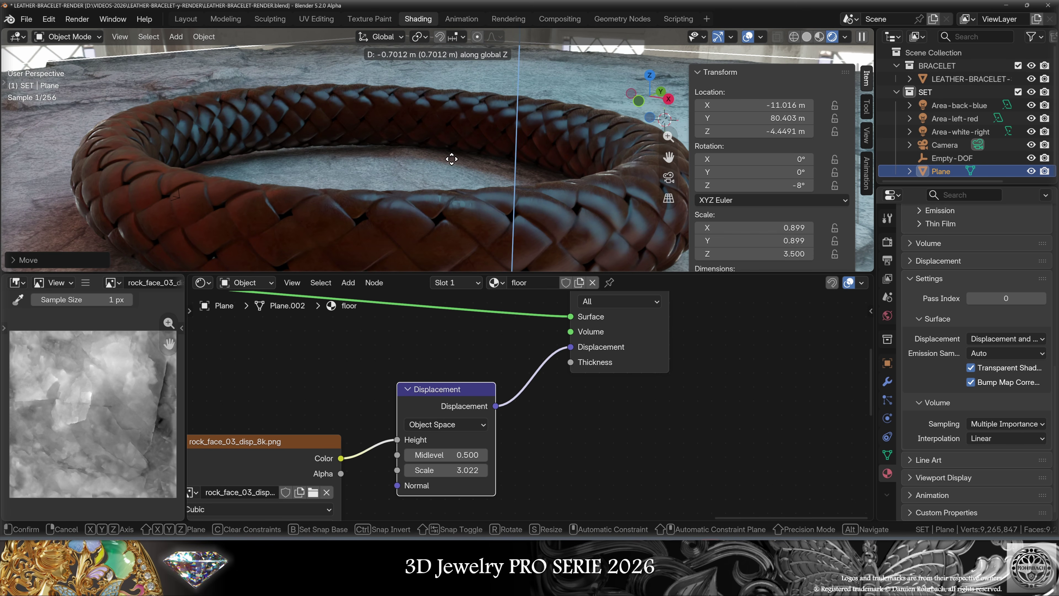
pyautogui.click(452, 152)
pyautogui.scroll(-5, 409, 183)
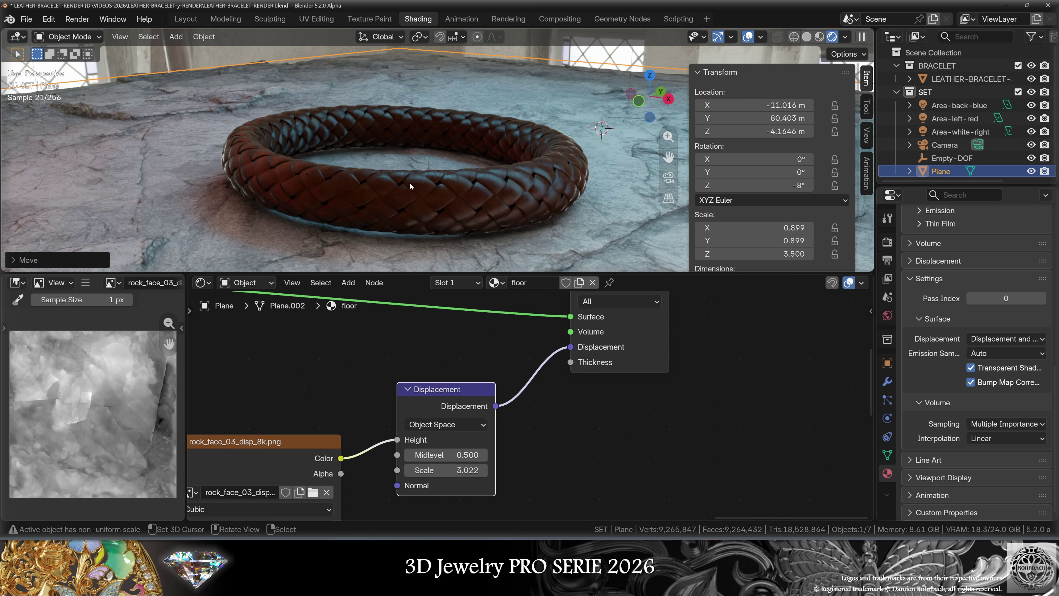
pyautogui.press('KP_0')
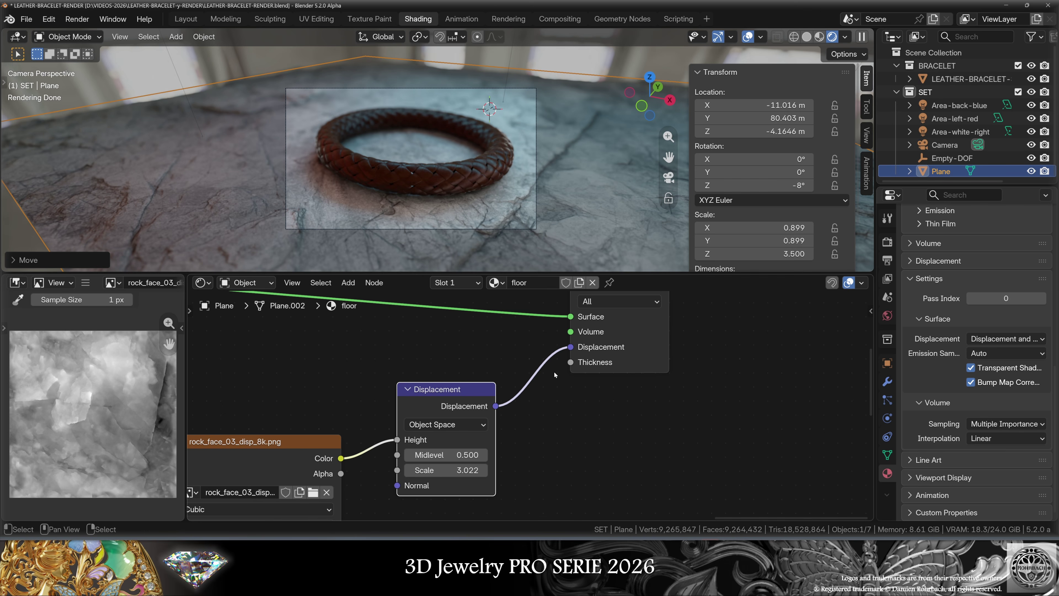
# Review the floor material's complete node network, selecting all of its nodes for an overview and deselecting them.
pyautogui.scroll(-8, 477, 345)
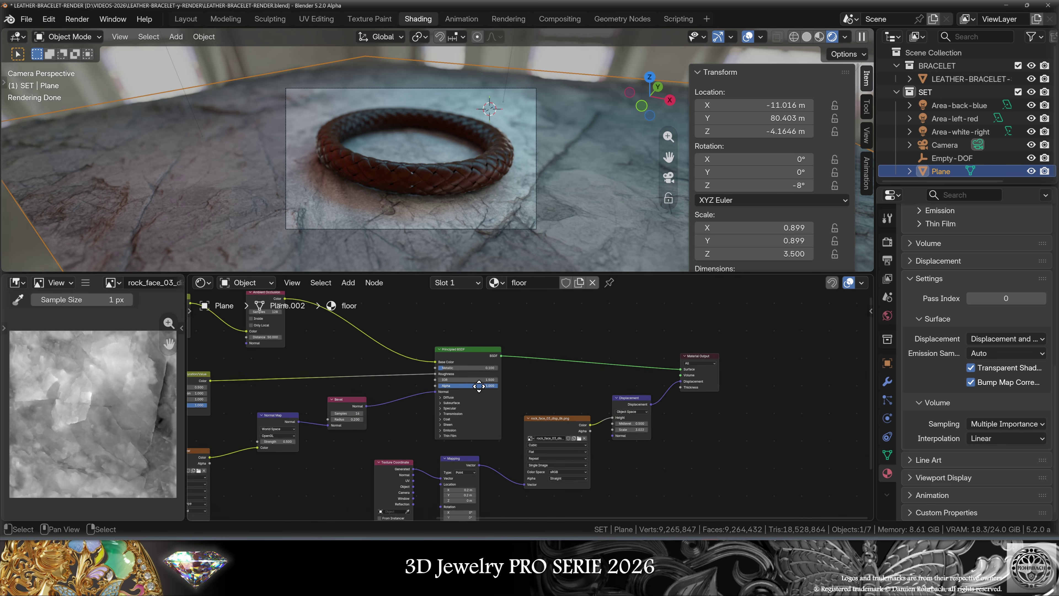
pyautogui.moveTo(477, 367); pyautogui.dragTo(507, 384, button='middle')
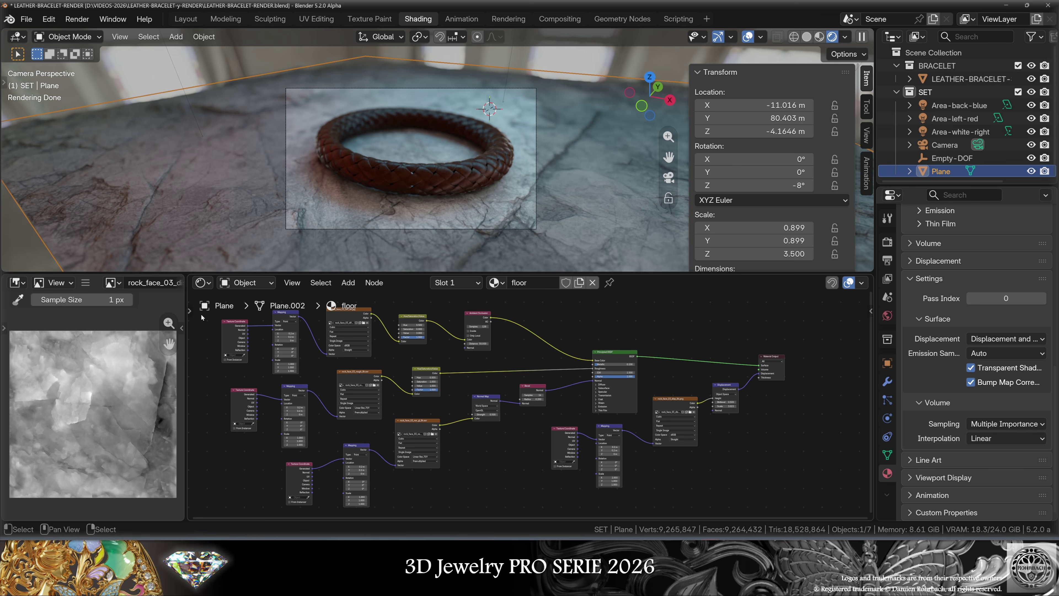
pyautogui.moveTo(204, 327); pyautogui.dragTo(787, 504)
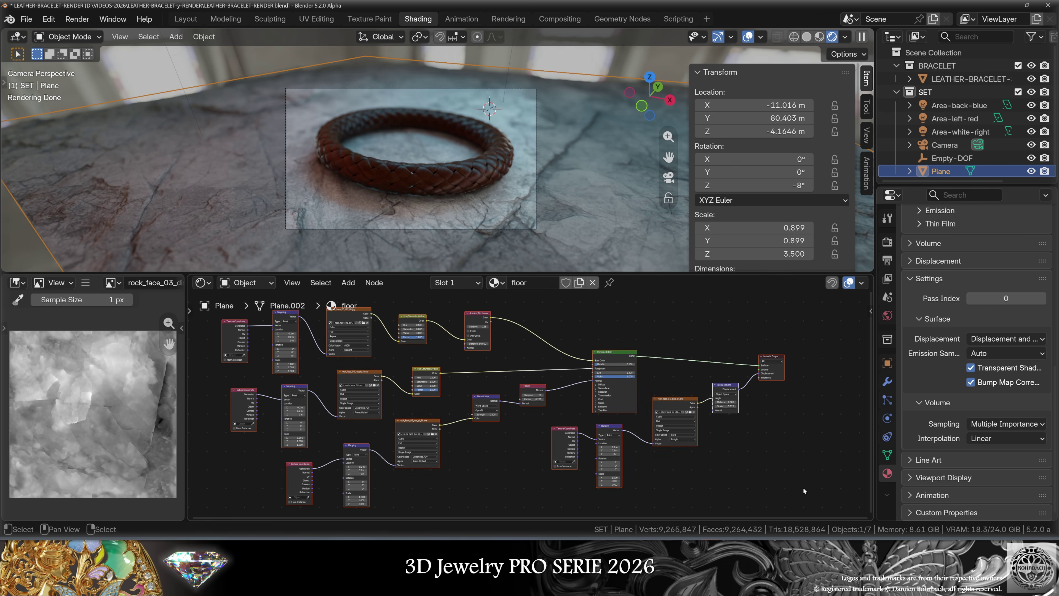
pyautogui.click(804, 488)
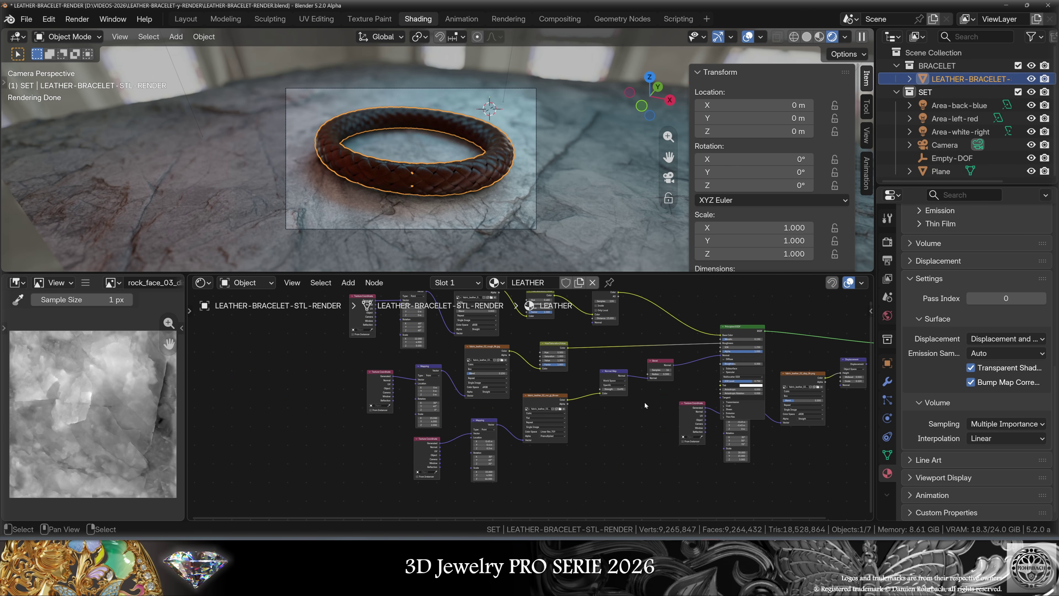
# Move the Mapping node of the bracelet leather's displacement branch out from under the Principled BSDF.
pyautogui.scroll(3, 645, 403)
pyautogui.scroll(2, 437, 351)
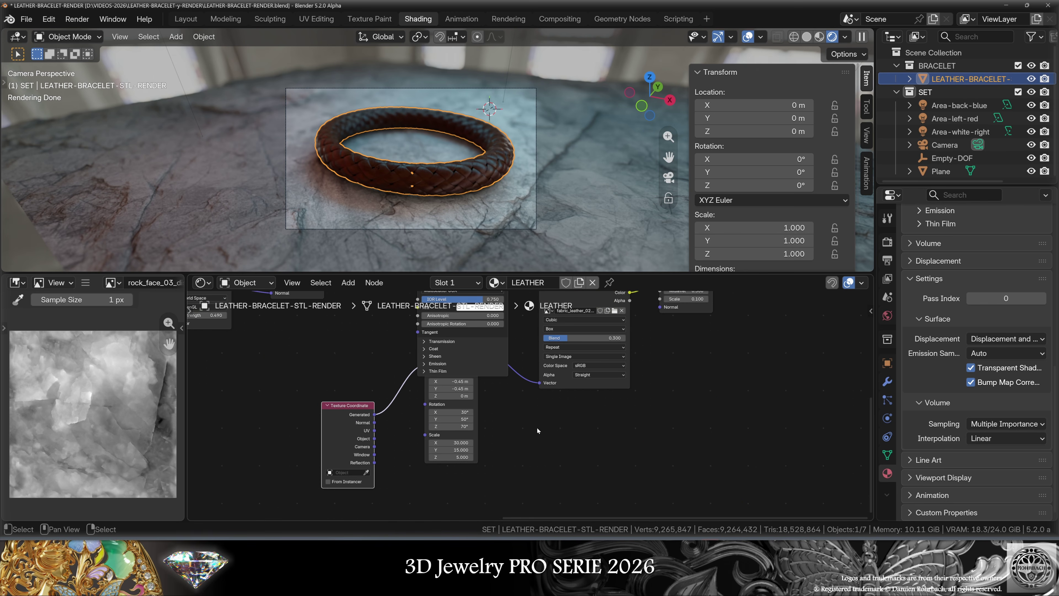
pyautogui.scroll(-3, 556, 434)
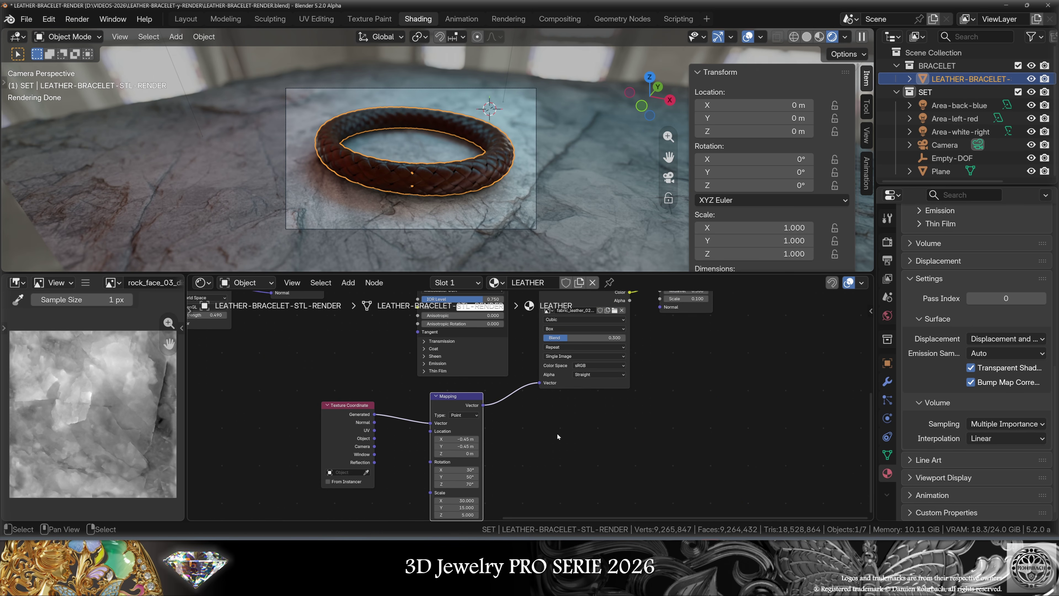
# Examine the leather grain up close and compare the location, rotation and scale in the LEATHER material's Mapping nodes.
pyautogui.scroll(6, 432, 223)
pyautogui.moveTo(291, 207); pyautogui.dragTo(489, 144, button='middle')
pyautogui.scroll(3, 501, 418)
pyautogui.moveTo(315, 353); pyautogui.dragTo(363, 358, button='middle')
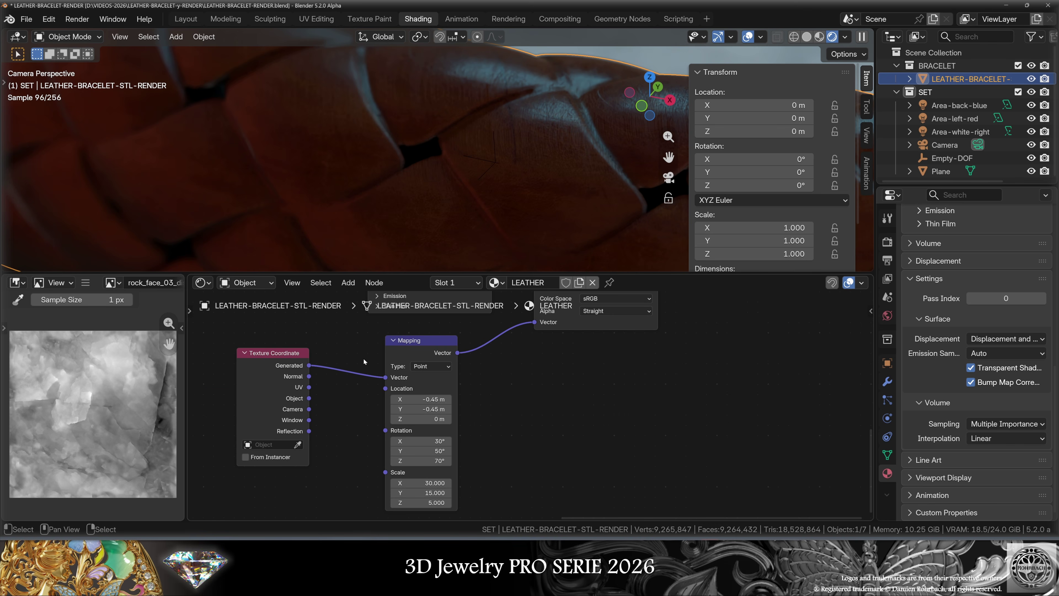
pyautogui.click(419, 344)
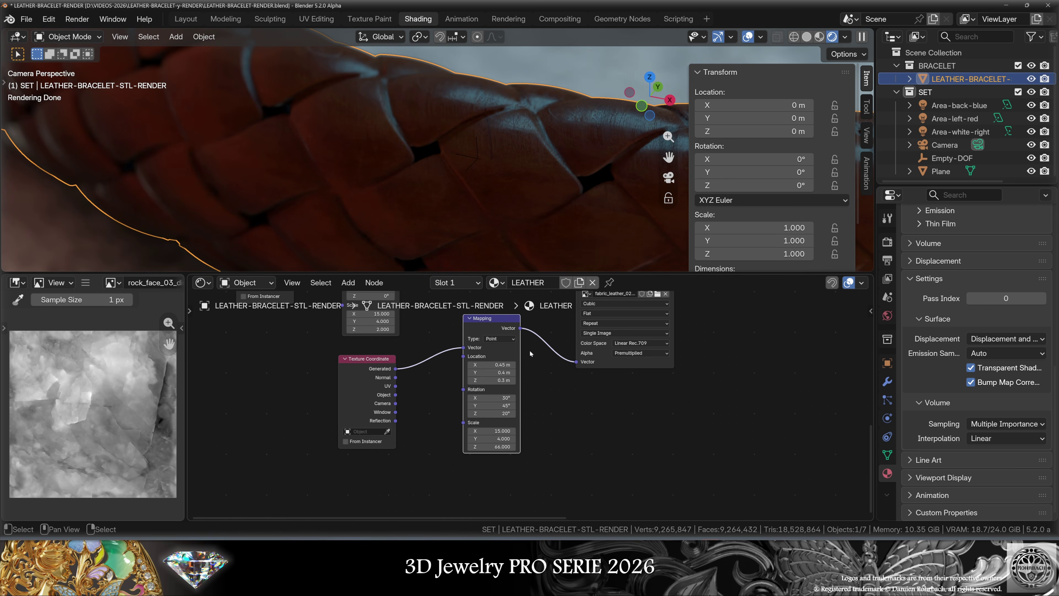
pyautogui.scroll(4, 466, 353)
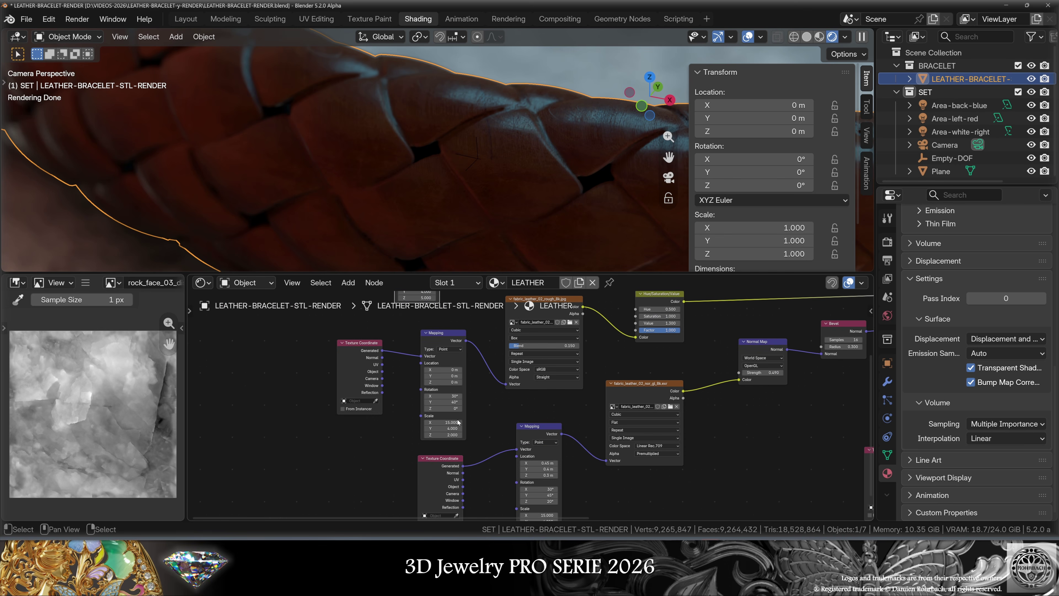
pyautogui.moveTo(556, 392); pyautogui.dragTo(557, 413, button='middle')
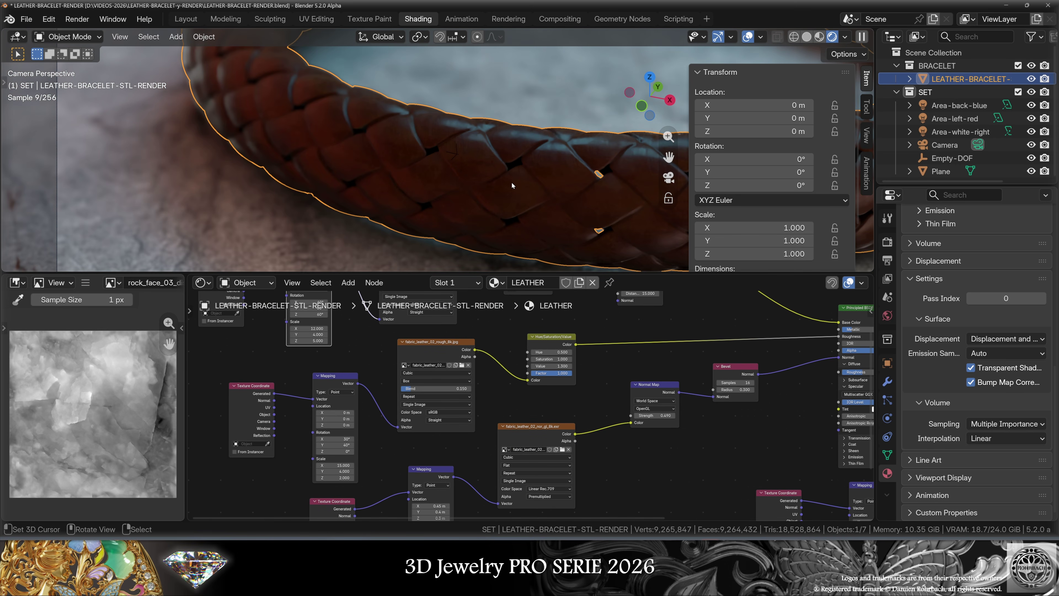
# Examine the leather's diffuse branch from fabric_leather_02_diff_8k.jpg through the Hue/Saturation/Value and Ambient Occlusion nodes to the Base Color input.
pyautogui.moveTo(710, 370); pyautogui.dragTo(588, 417, button='middle')
pyautogui.scroll(5, 464, 429)
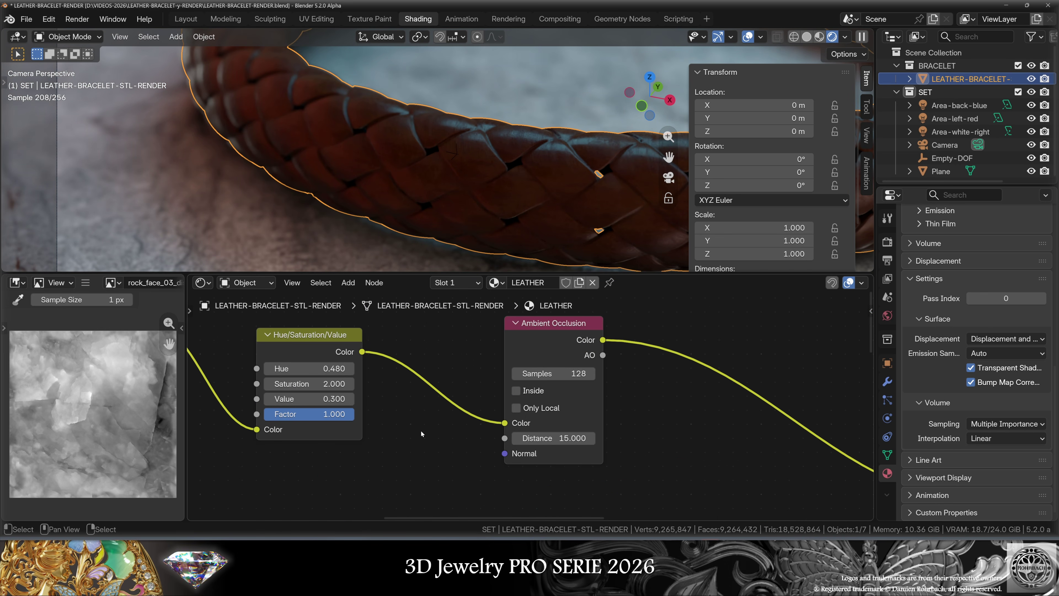
pyautogui.scroll(-1, 563, 437)
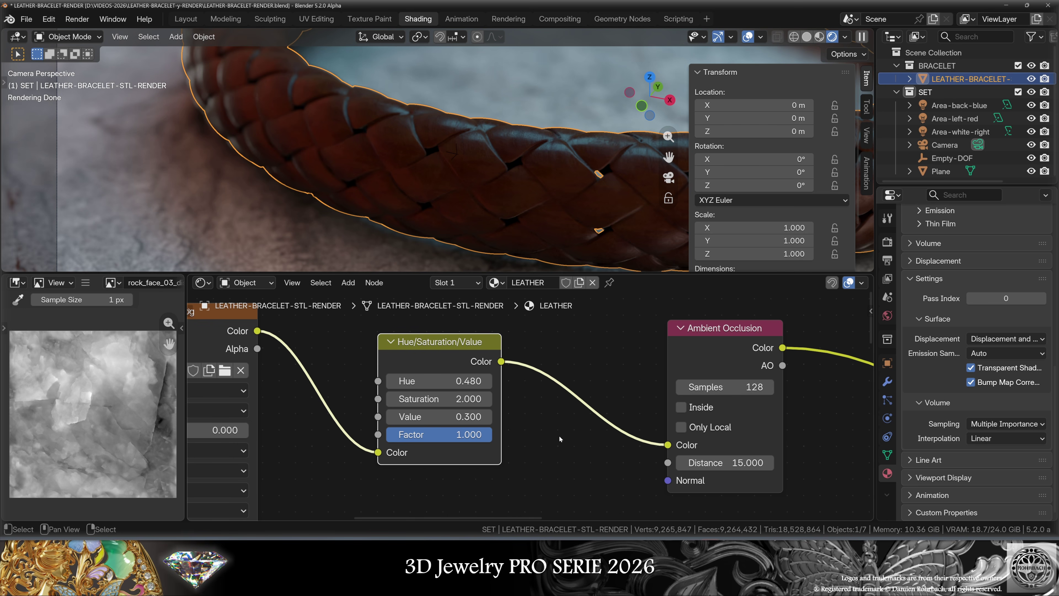
pyautogui.scroll(-1, 556, 454)
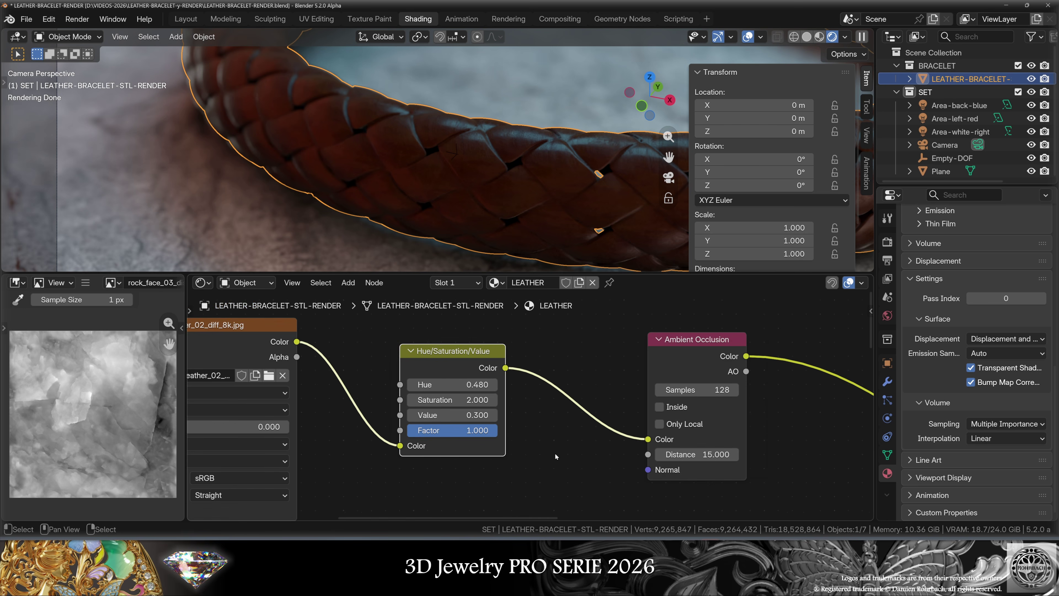
pyautogui.moveTo(555, 454); pyautogui.dragTo(409, 431, button='middle')
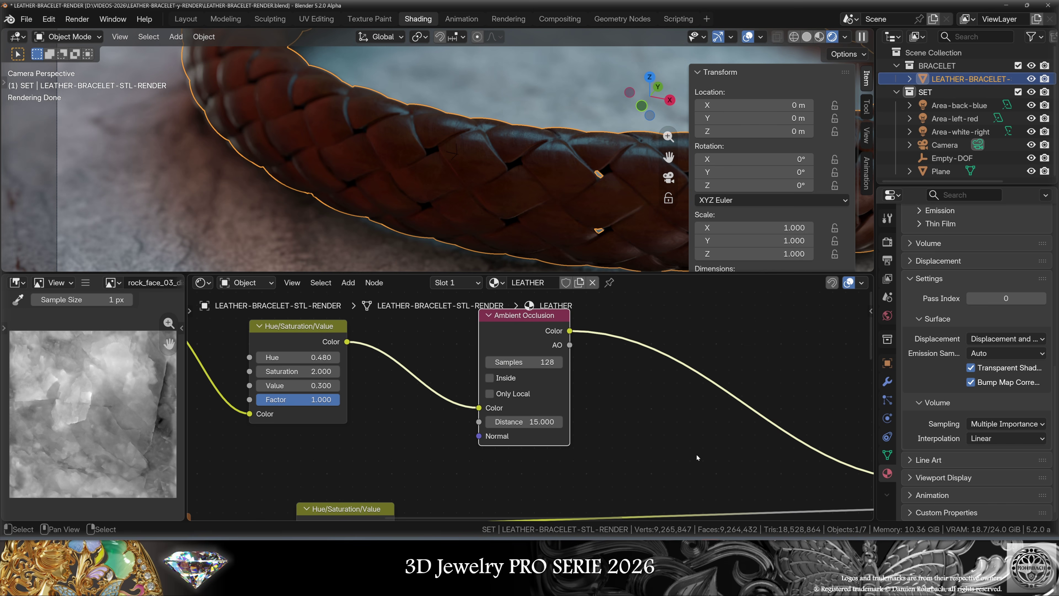
pyautogui.moveTo(697, 454); pyautogui.dragTo(552, 432, button='middle')
pyautogui.scroll(-1, 516, 430)
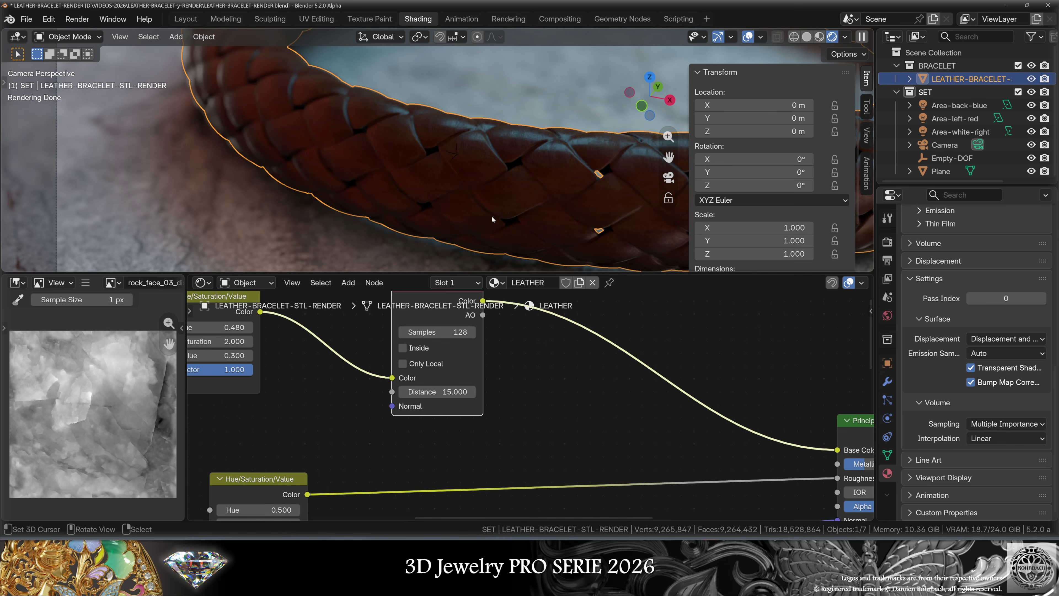
pyautogui.scroll(-1, 575, 424)
# Examine the leather's Principled BSDF settings, including Metallic, IOR, Diffuse Roughness and Specular IOR Level.
pyautogui.moveTo(548, 424); pyautogui.dragTo(257, 427, button='middle')
pyautogui.scroll(2, 433, 365)
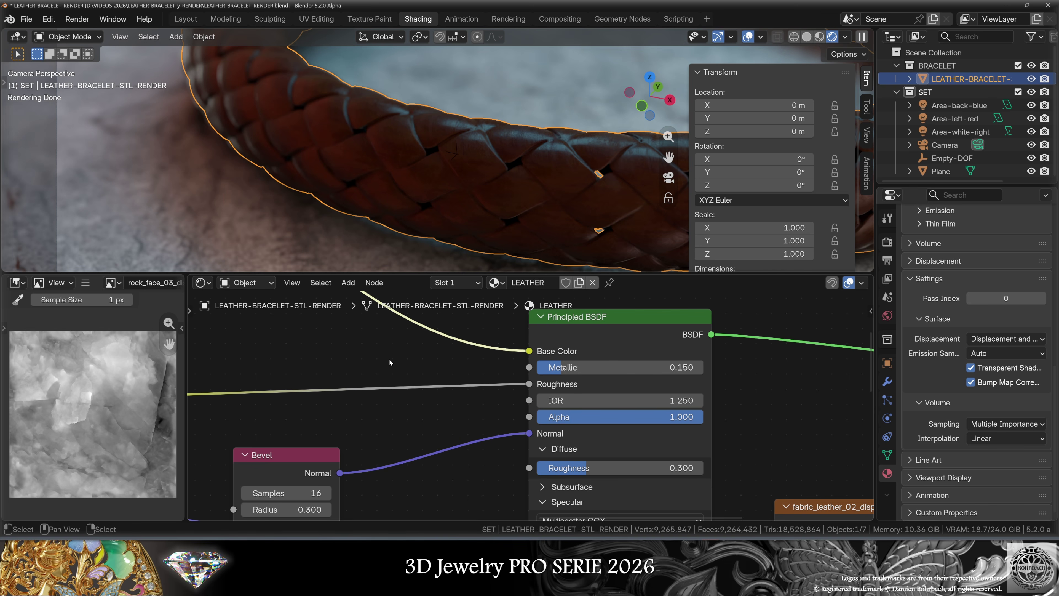
pyautogui.scroll(-1, 355, 364)
pyautogui.scroll(2, 384, 424)
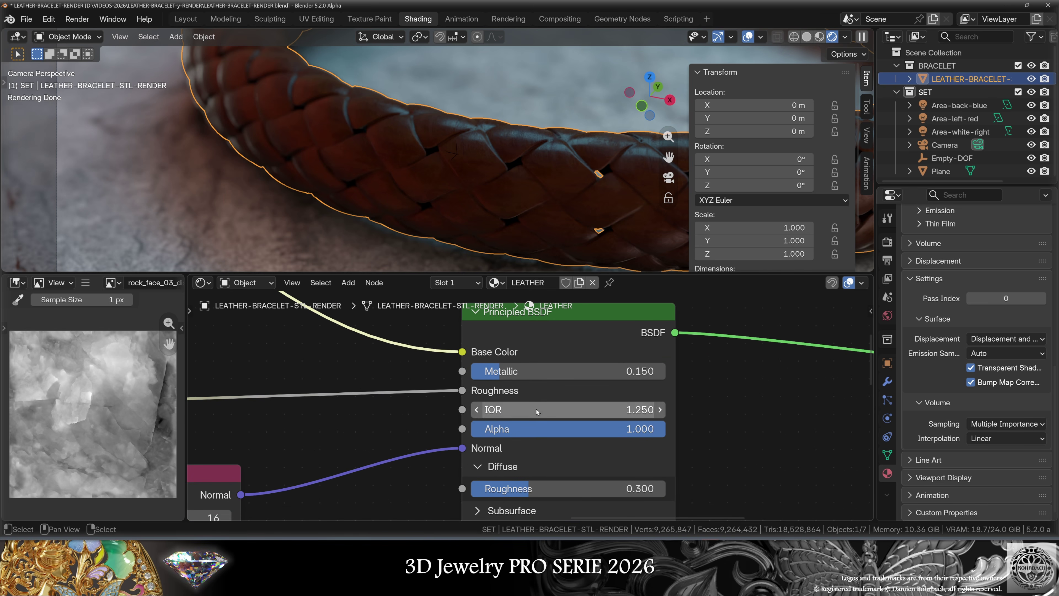
pyautogui.scroll(-1, 389, 418)
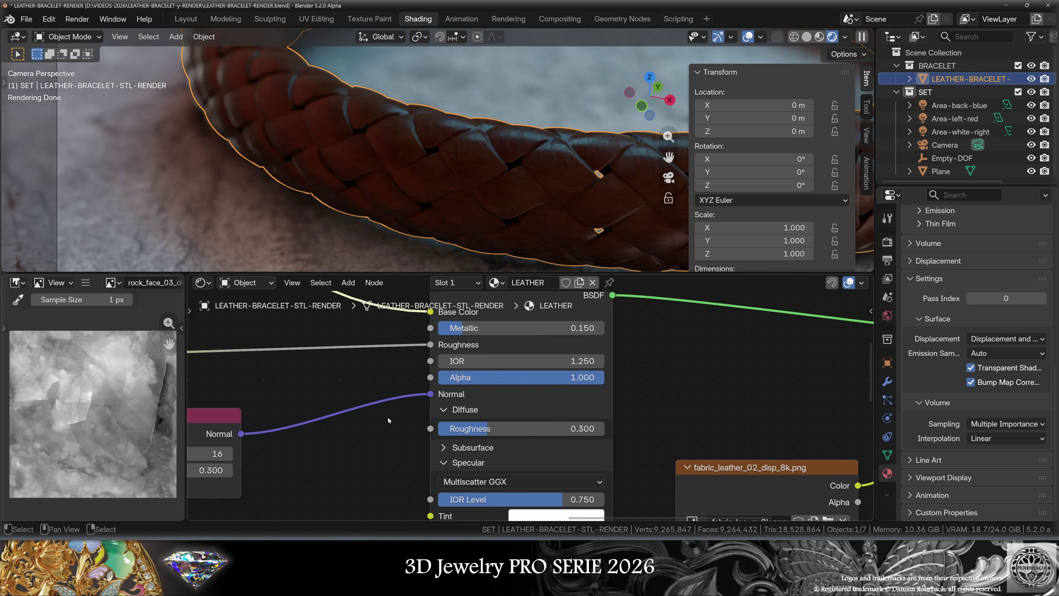
pyautogui.moveTo(388, 417)
pyautogui.mouseDown(button='middle')
pyautogui.moveTo(367, 407)
pyautogui.moveTo(372, 443)
pyautogui.moveTo(381, 425)
pyautogui.mouseUp(button='middle')
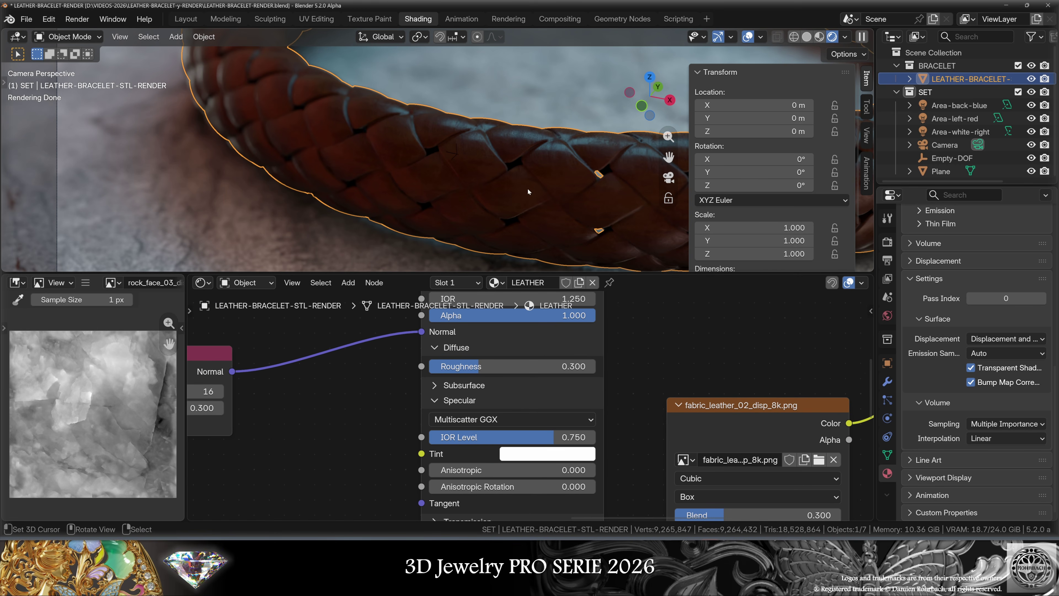
pyautogui.scroll(-2, 326, 467)
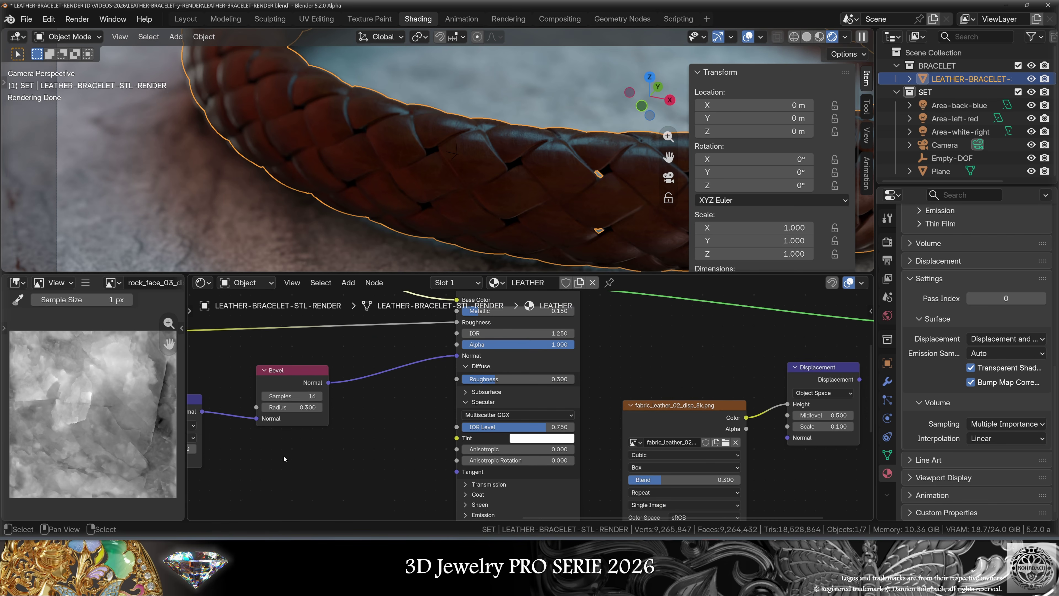
# Examine the leather's normal branch from the Normal Map through the Bevel node to the Principled BSDF's Normal input.
pyautogui.moveTo(285, 456); pyautogui.dragTo(406, 385, button='middle')
pyautogui.click(468, 363)
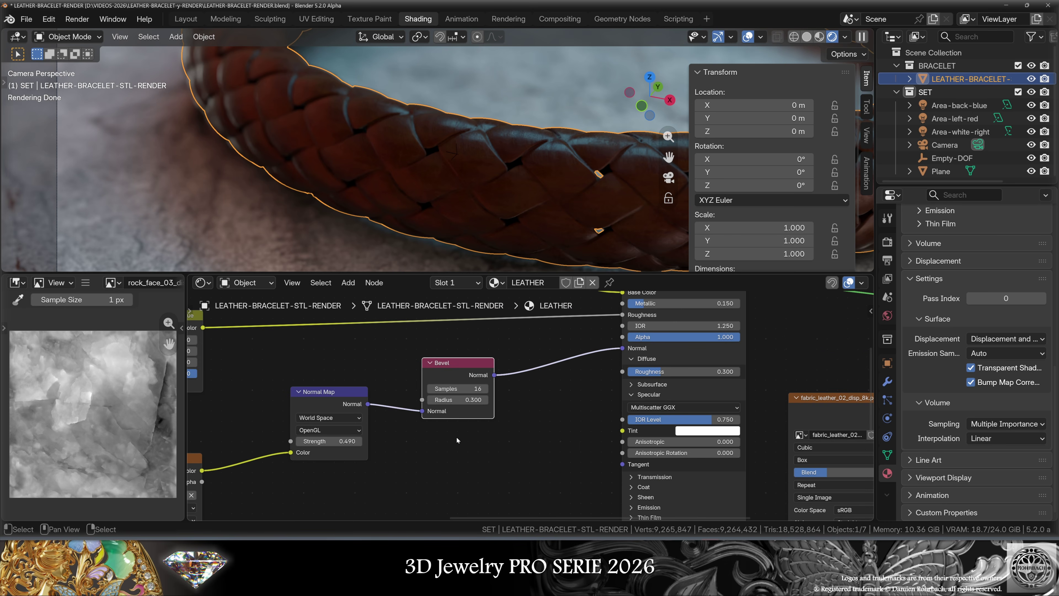
pyautogui.scroll(1, 457, 437)
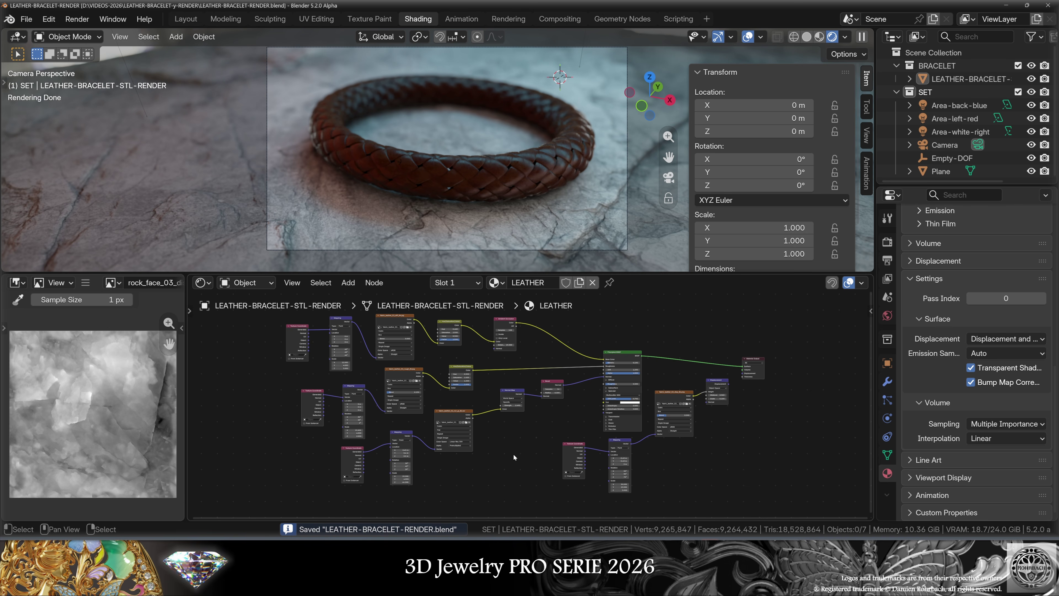
# Show the World node tree and shift the bell_tower_8k.exr environment node slightly away from the Hue/Saturation/Value node.
pyautogui.click(264, 285)
pyautogui.click(267, 332)
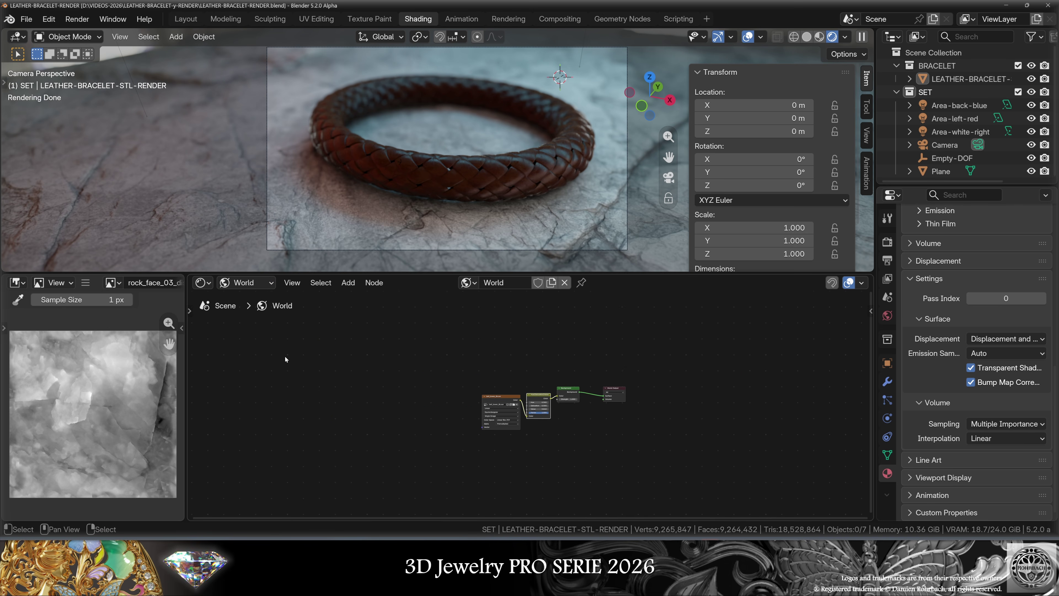
pyautogui.scroll(8, 516, 419)
pyautogui.click(374, 374)
pyautogui.keyDown('ctrl'); pyautogui.hscroll(3, 417, 392); pyautogui.keyUp('ctrl')
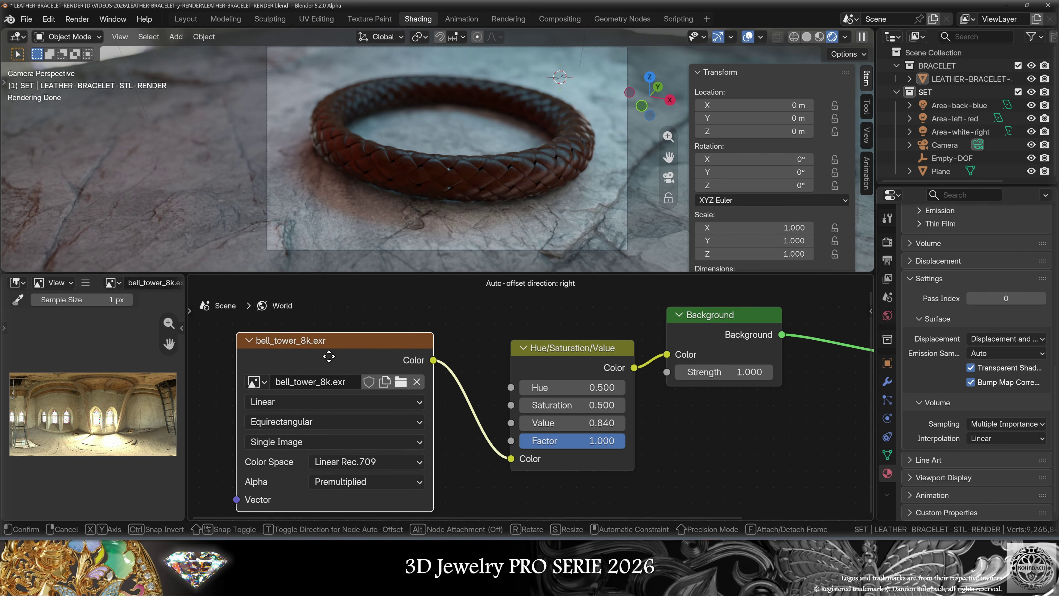
pyautogui.keyDown('shift'); pyautogui.scroll(-1, 441, 401); pyautogui.keyUp('shift')
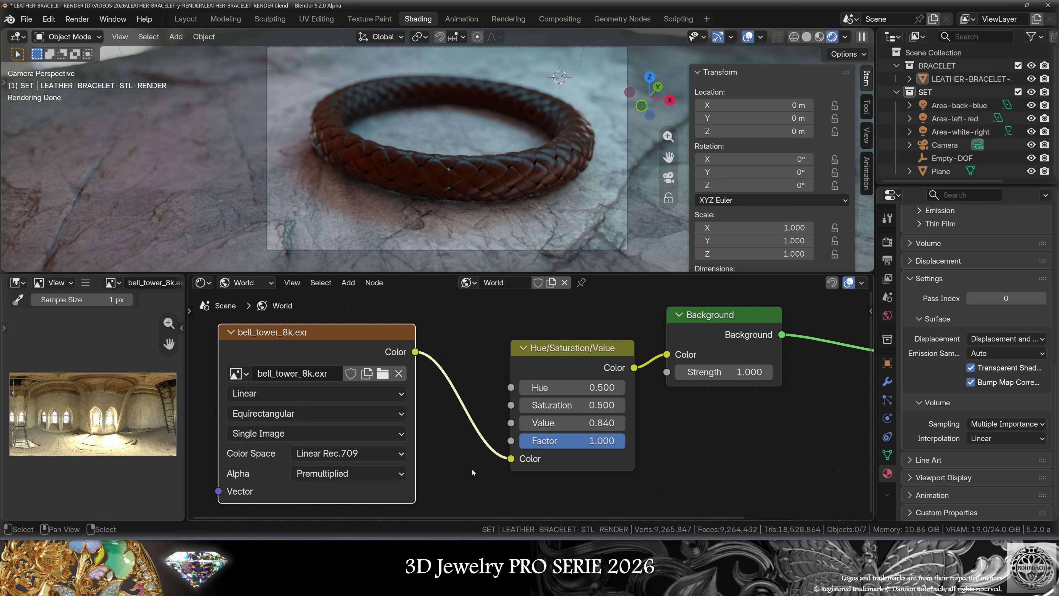
# Examine the World's Hue/Saturation/Value, Background and World Output nodes and their settings.
pyautogui.press('Home')
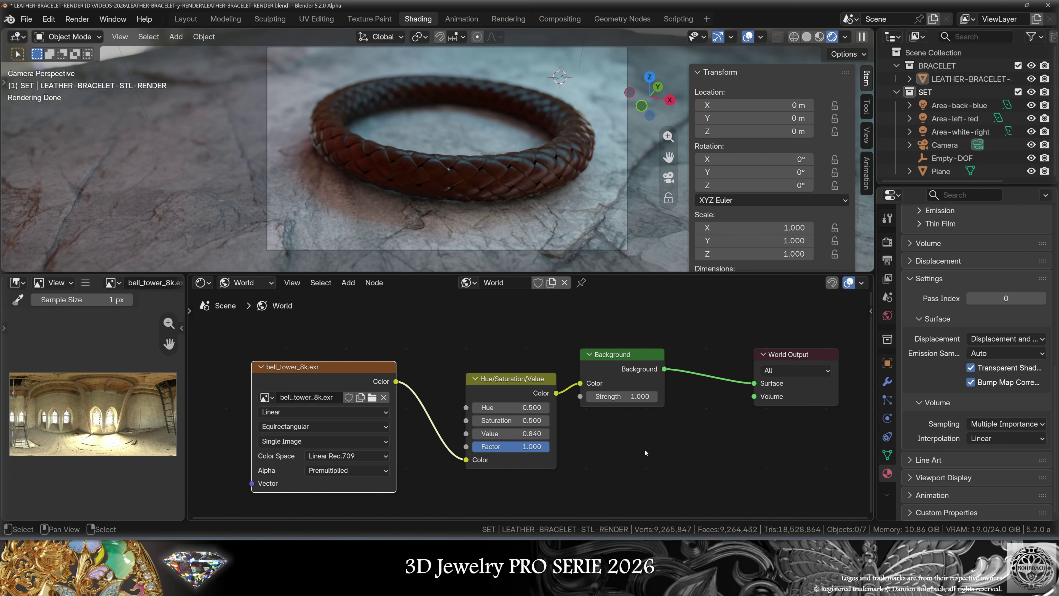
pyautogui.scroll(2, 615, 464)
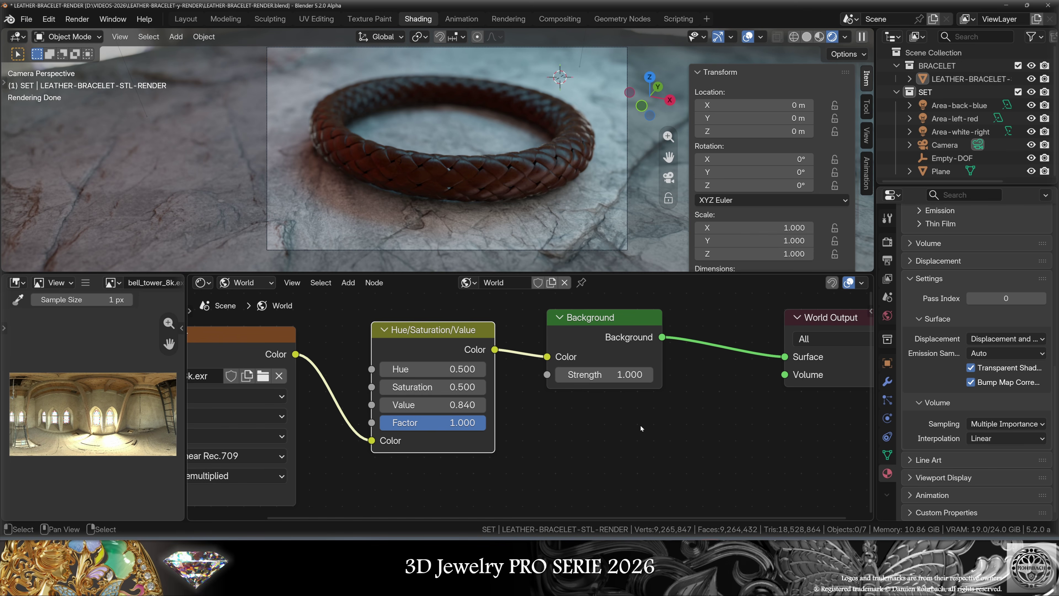
pyautogui.moveTo(640, 426); pyautogui.dragTo(631, 451, button='middle')
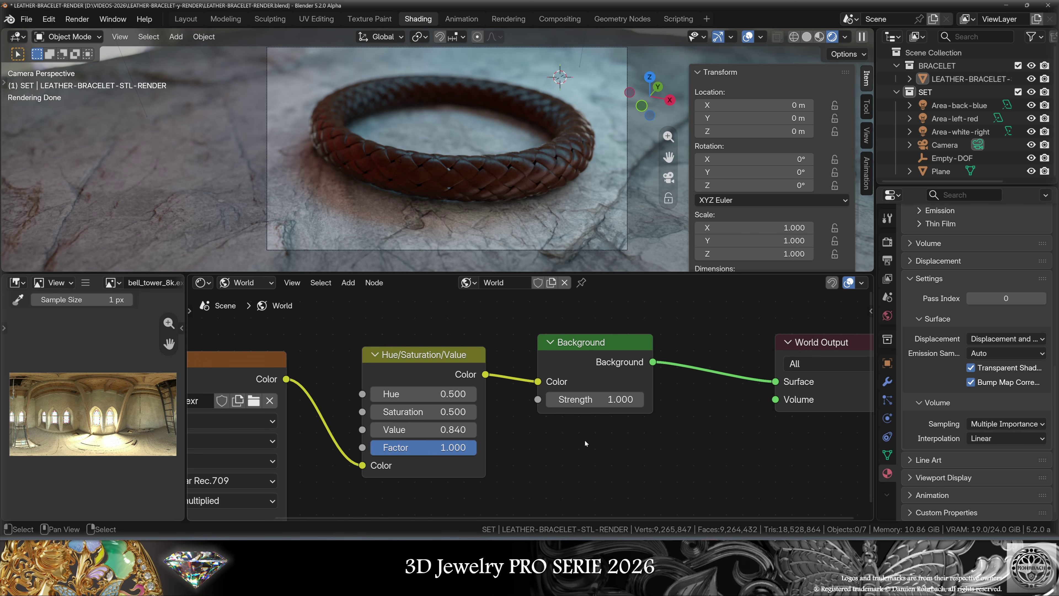
# Try a Saturation of 5 in the World's Hue/Saturation/Value node and restore it to 0.5.
pyautogui.click(437, 411)
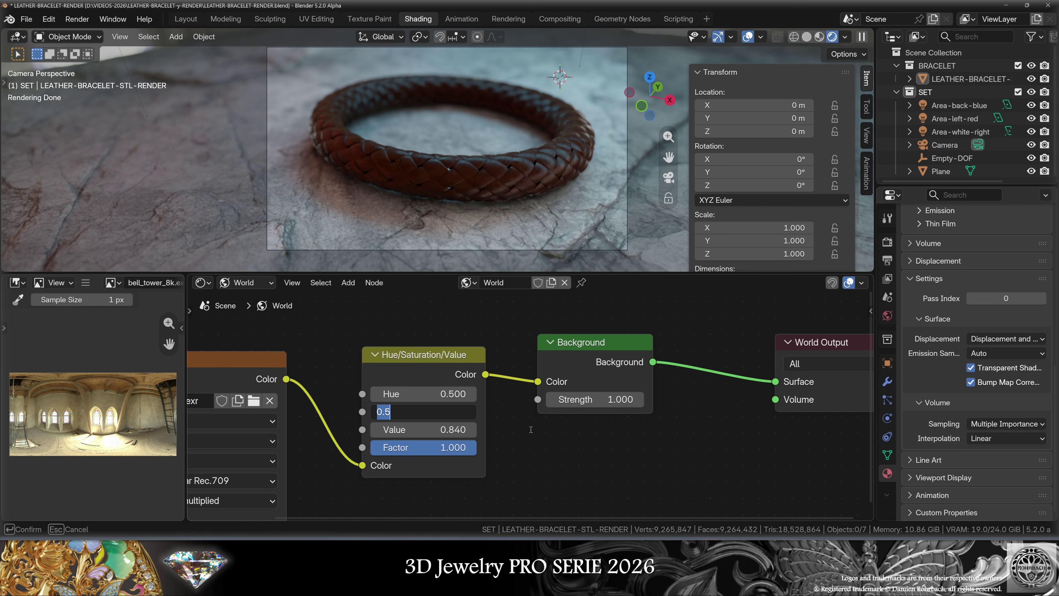
pyautogui.write('5')
pyautogui.press('Return')
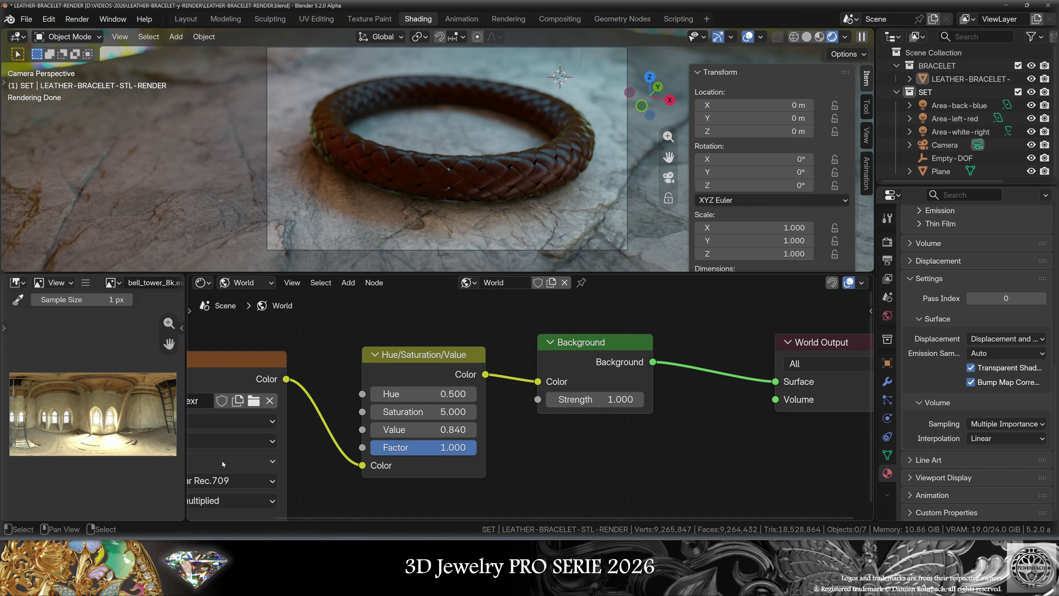
pyautogui.click(445, 411)
pyautogui.write('0.5')
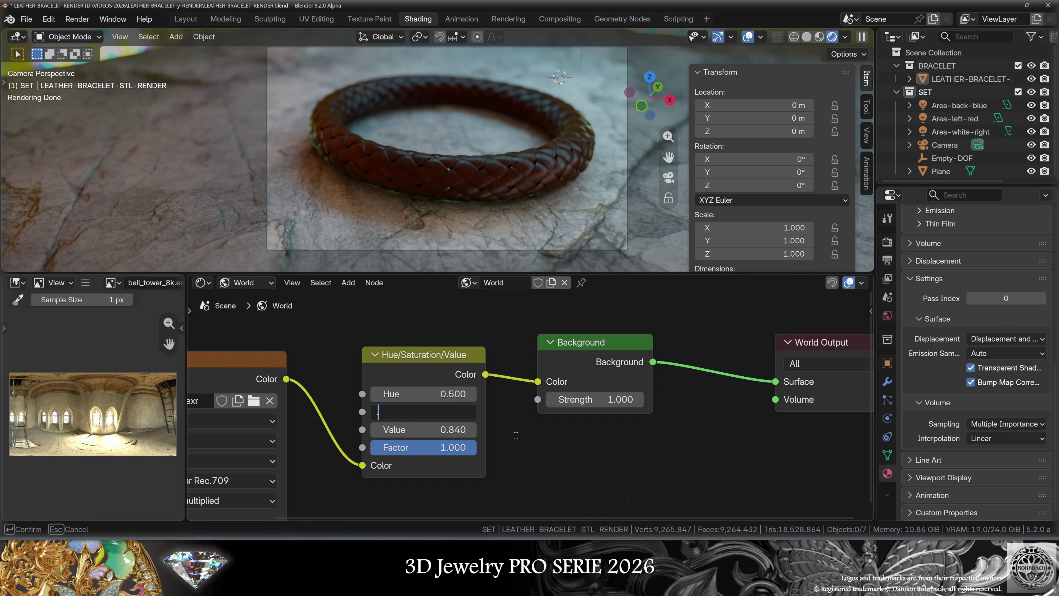
pyautogui.press('Return')
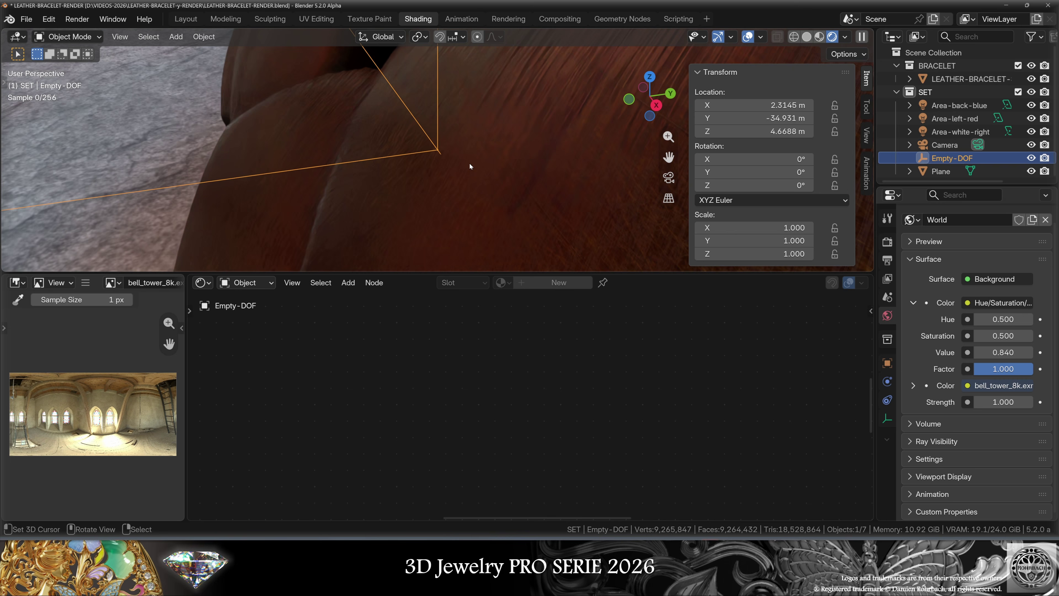
# Nudge the Empty-DOF focus target on the bracelet to X 2.3148 m, Y -34.931 m, Z 4.6681 m and save the file.
pyautogui.press('g')
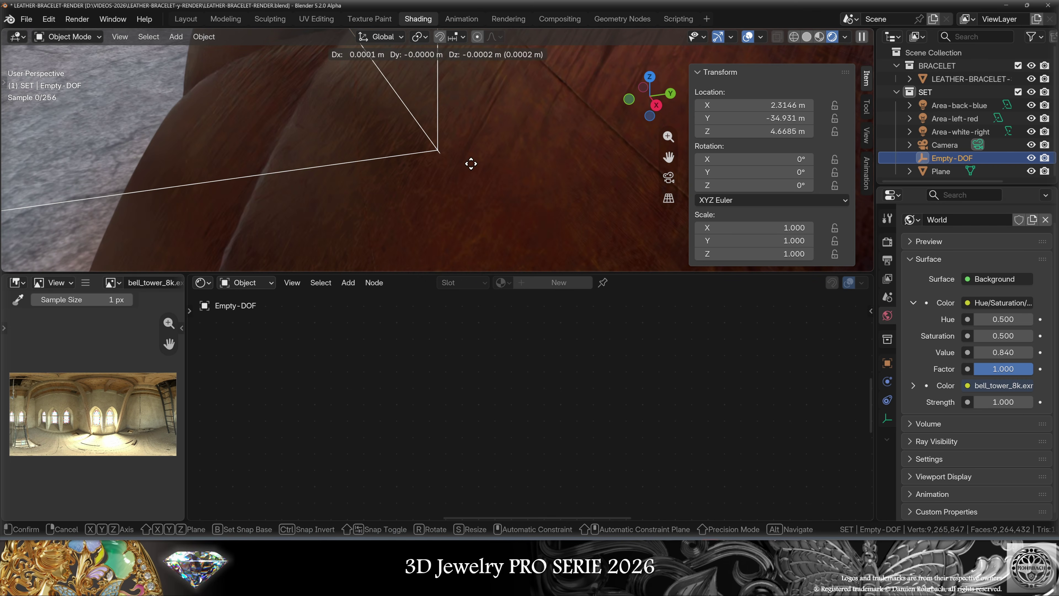
pyautogui.click(471, 164)
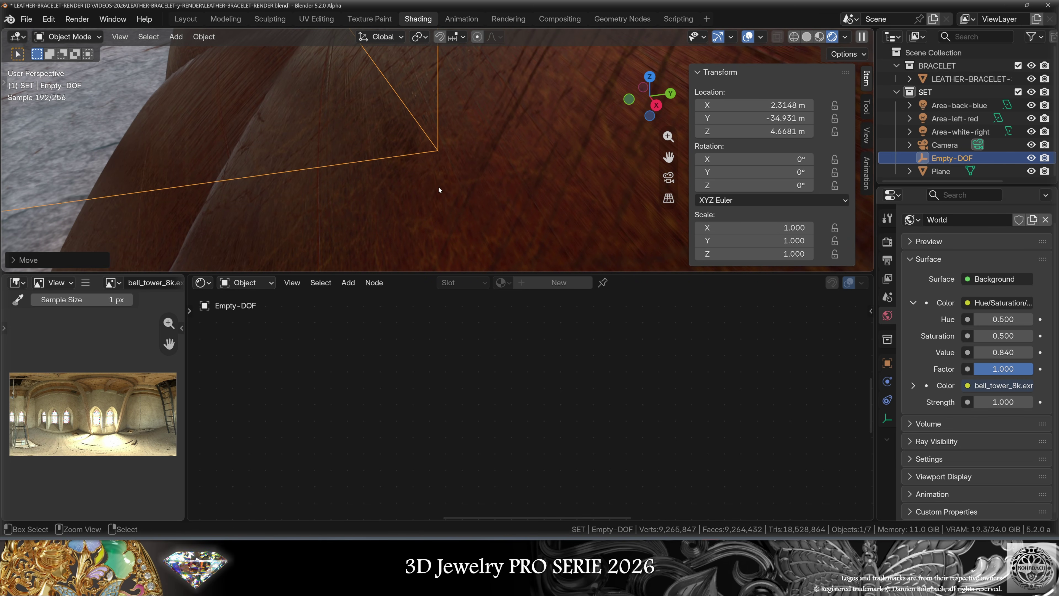
pyautogui.hotkey('ctrl', 's')
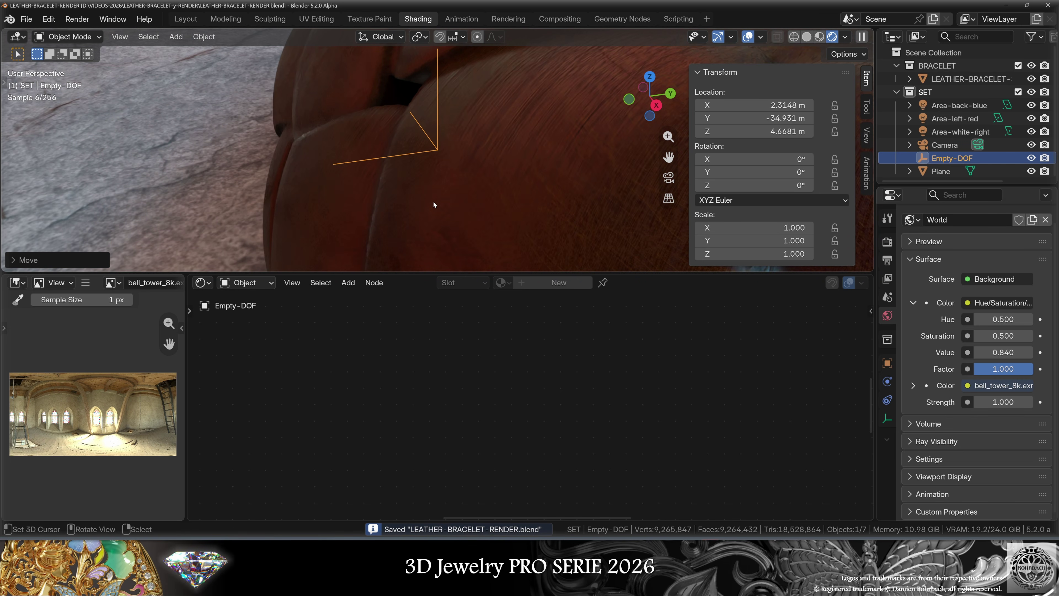
pyautogui.press('KP_0')
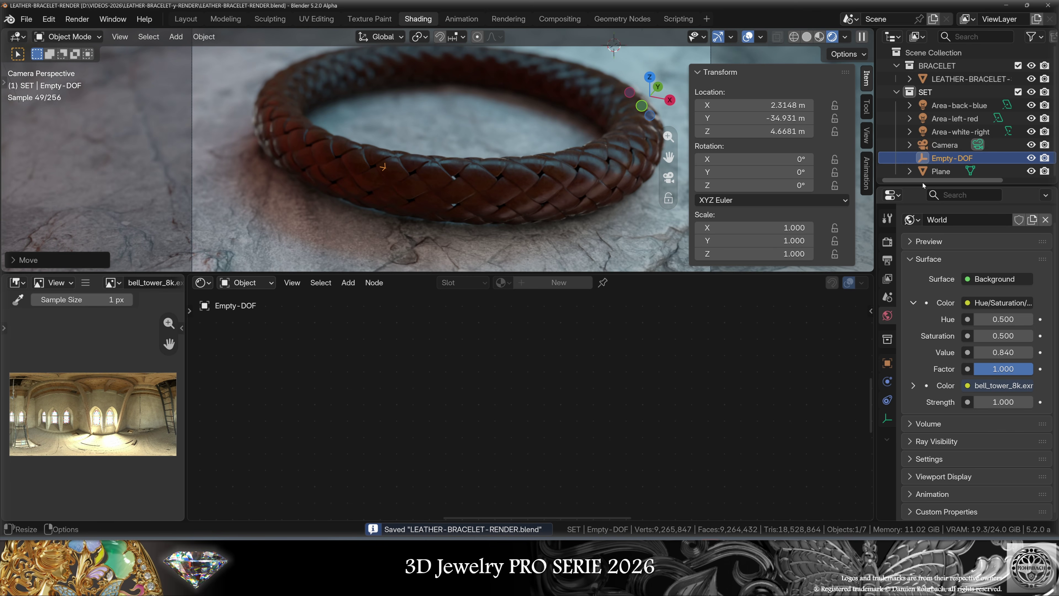
# Check the camera's Depth of Field settings, including its focus object and exact F-Stop value.
pyautogui.click(979, 145)
pyautogui.scroll(-5, 966, 428)
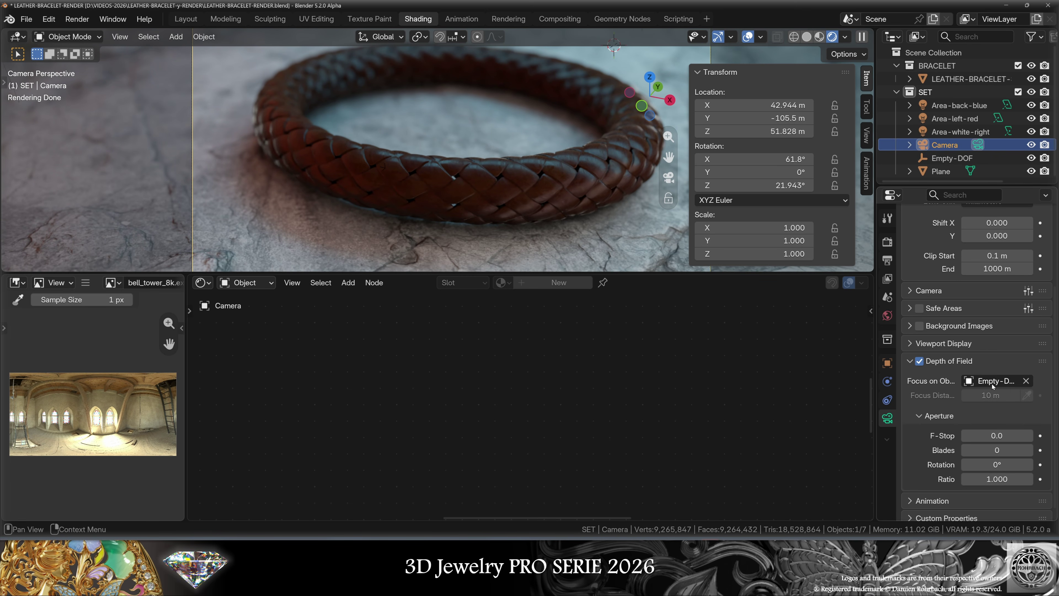
pyautogui.click(1007, 439)
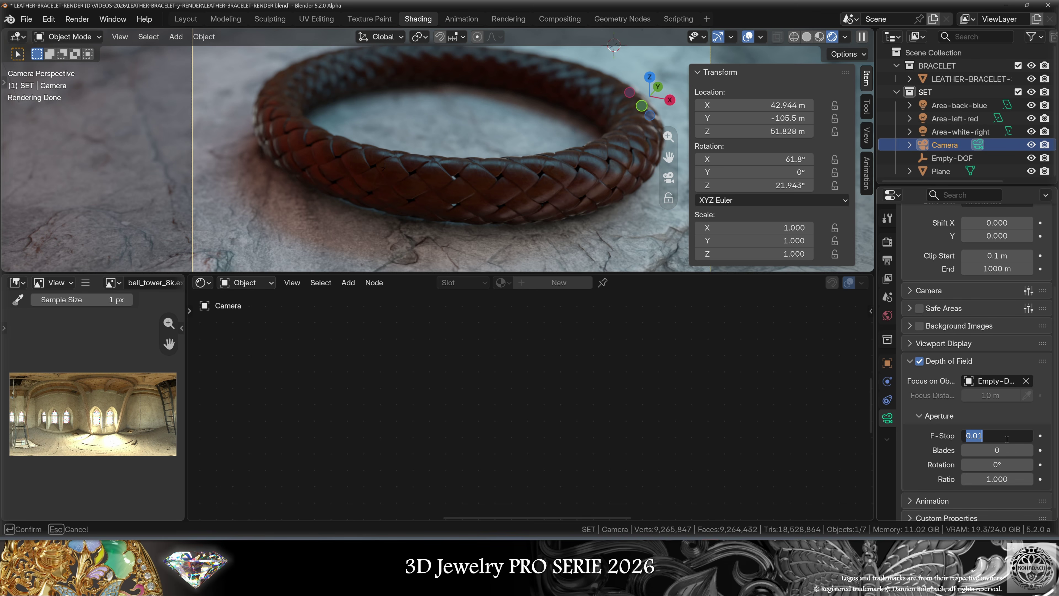
pyautogui.press('Return')
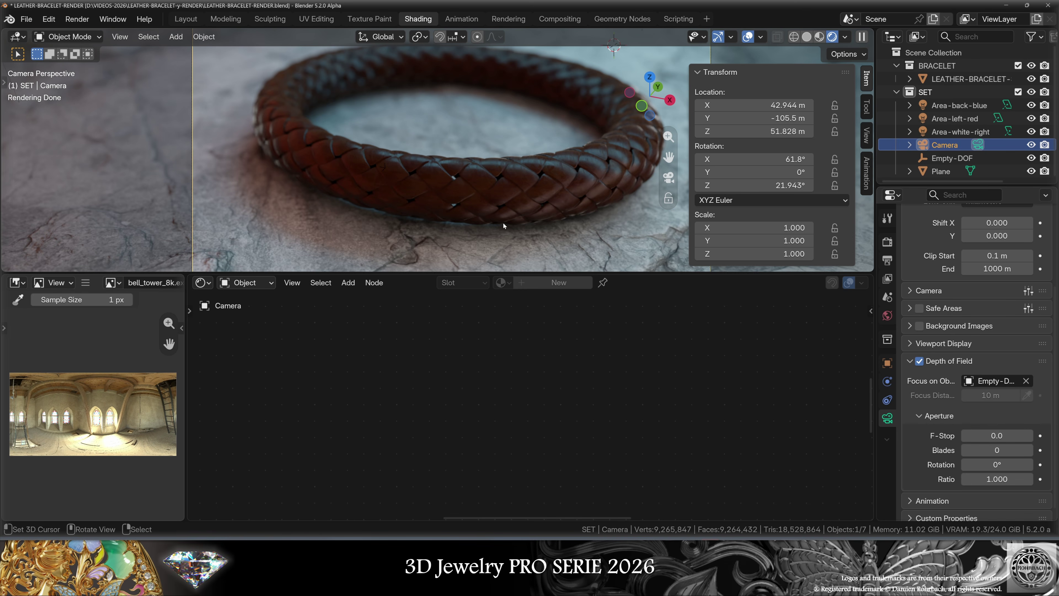
pyautogui.scroll(-3, 503, 223)
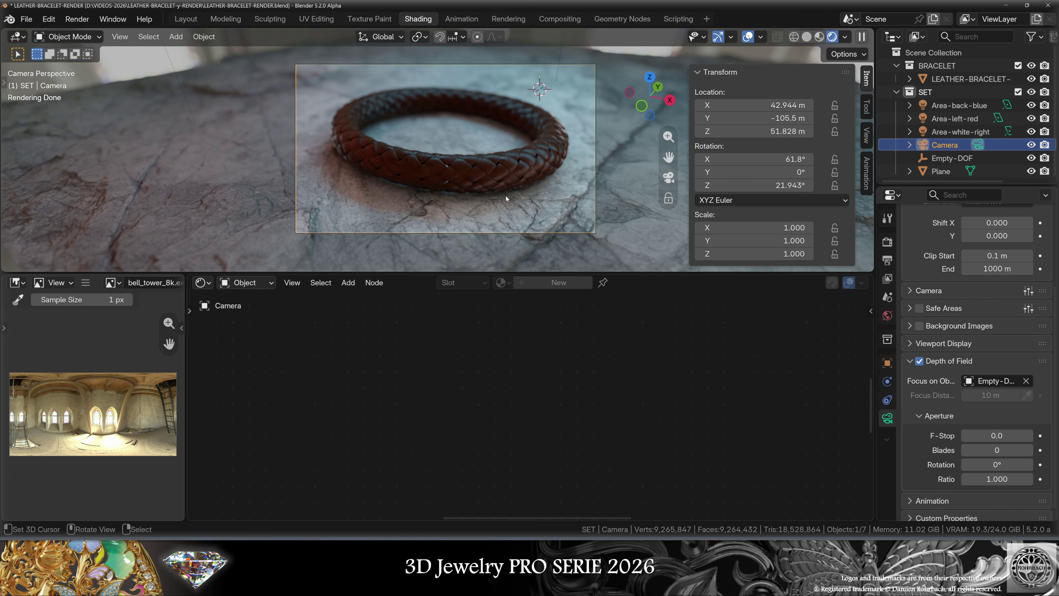
# Examine the Area-back-blue light's placement from above and its color, power, shape, size and emission strength.
pyautogui.click(960, 105)
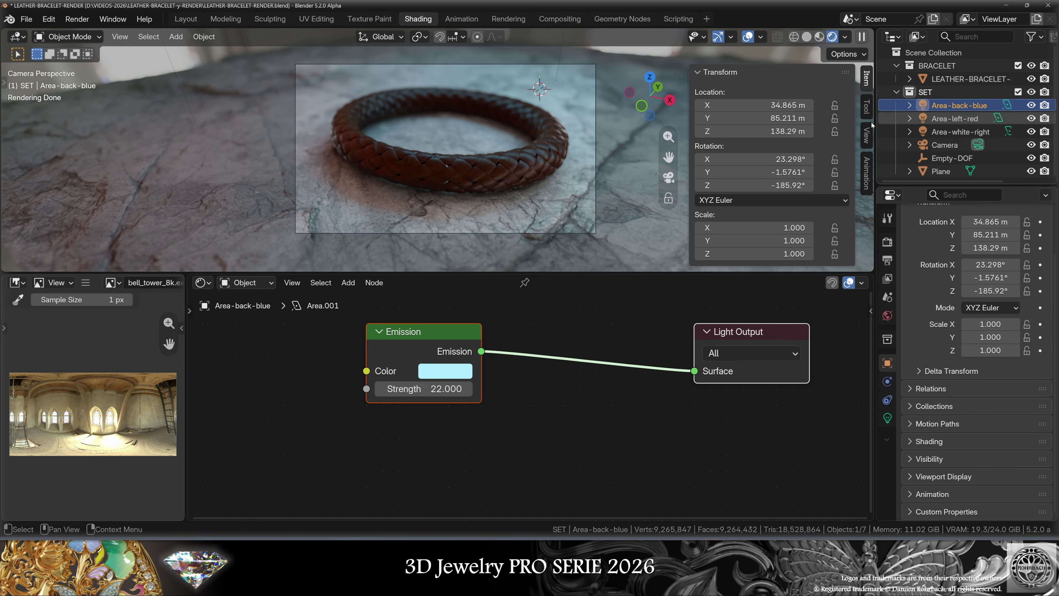
pyautogui.scroll(-4, 562, 168)
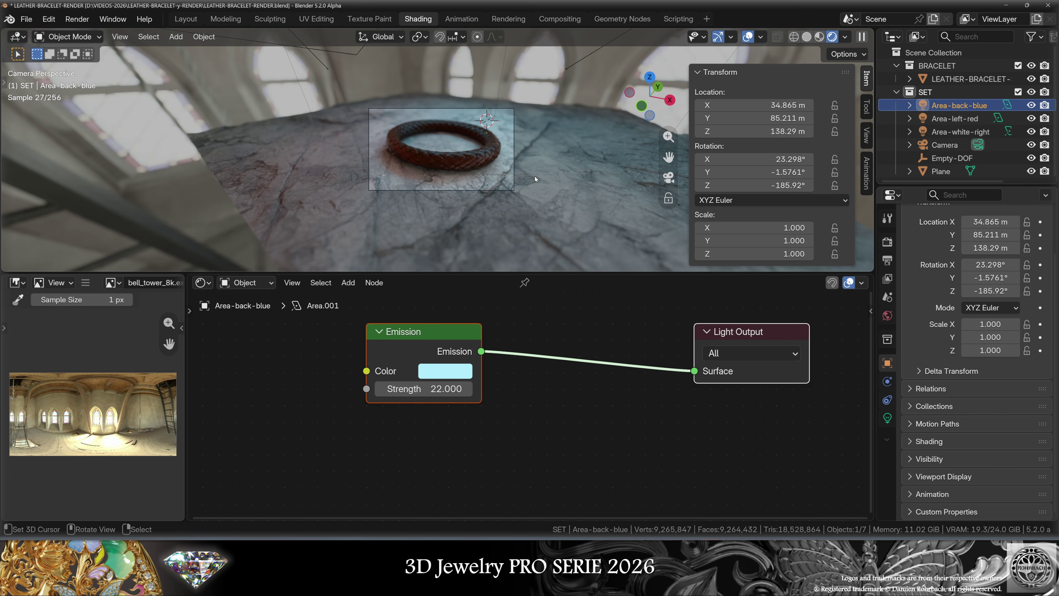
pyautogui.press('KP_7')
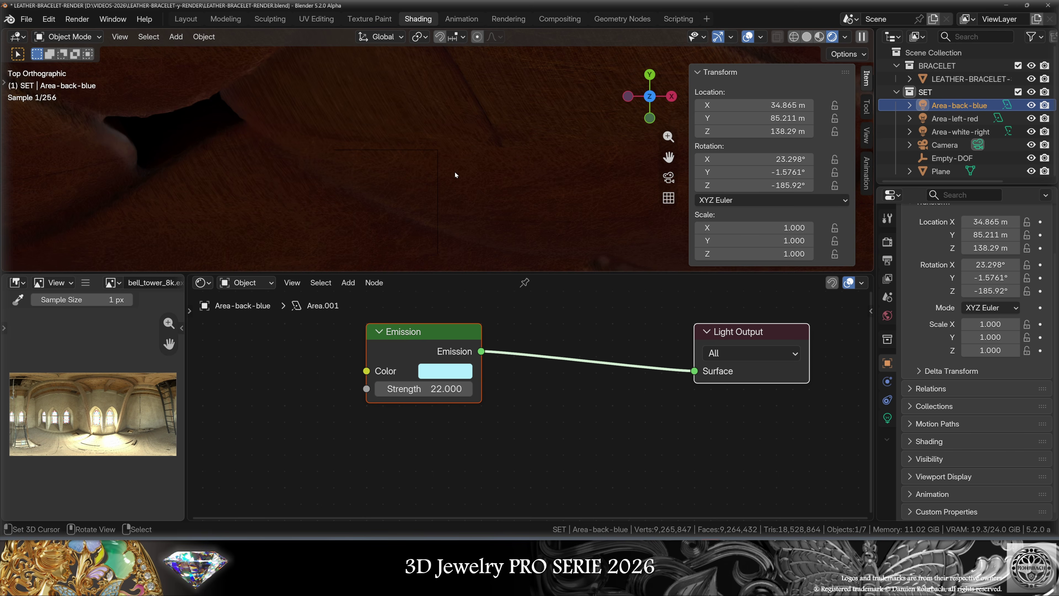
pyautogui.scroll(-10, 468, 175)
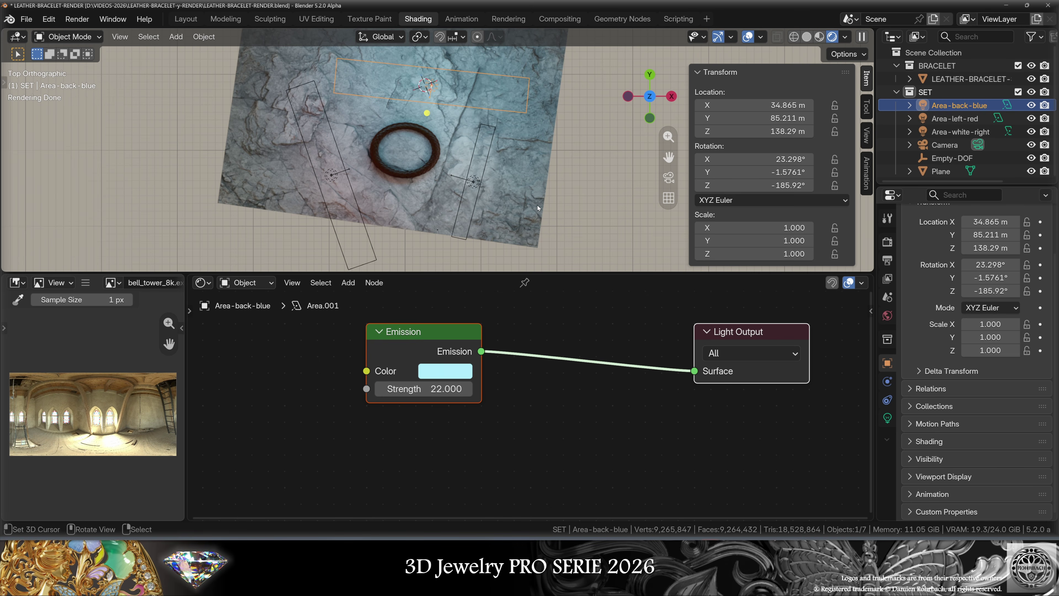
pyautogui.click(888, 417)
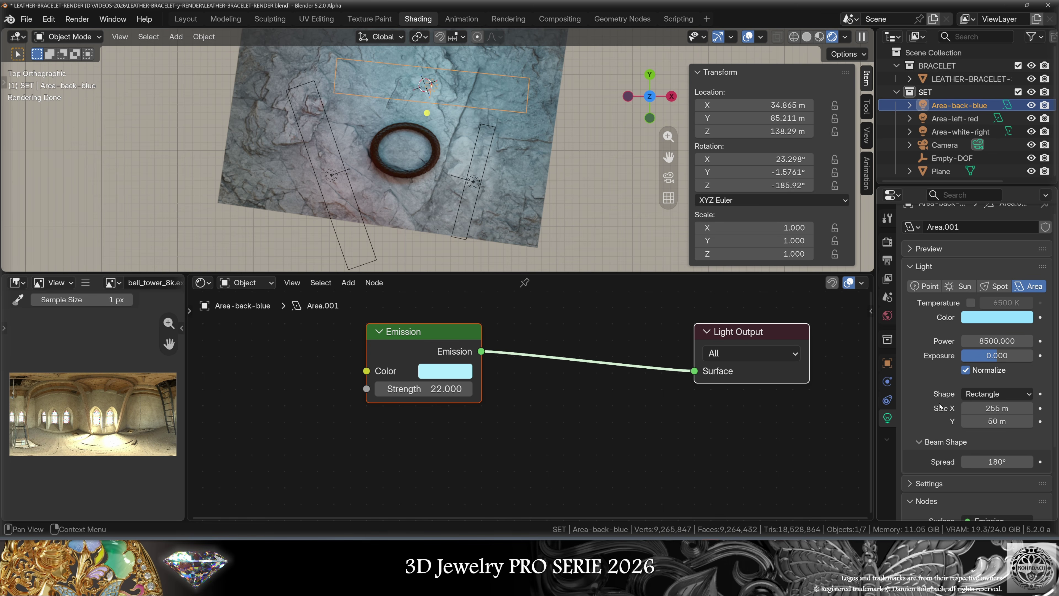
pyautogui.scroll(-3, 932, 452)
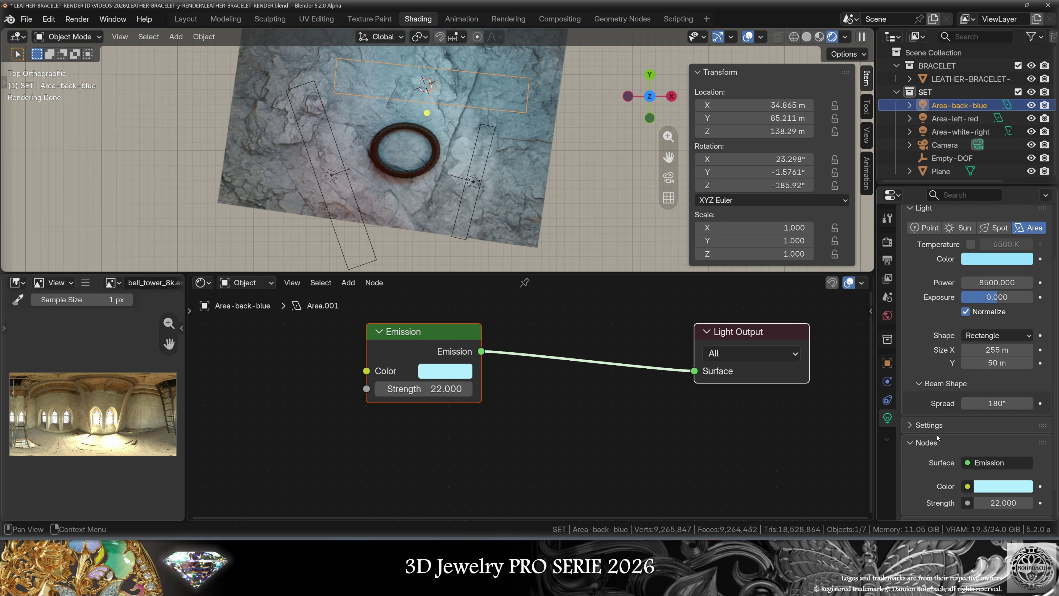
pyautogui.scroll(-2, 937, 437)
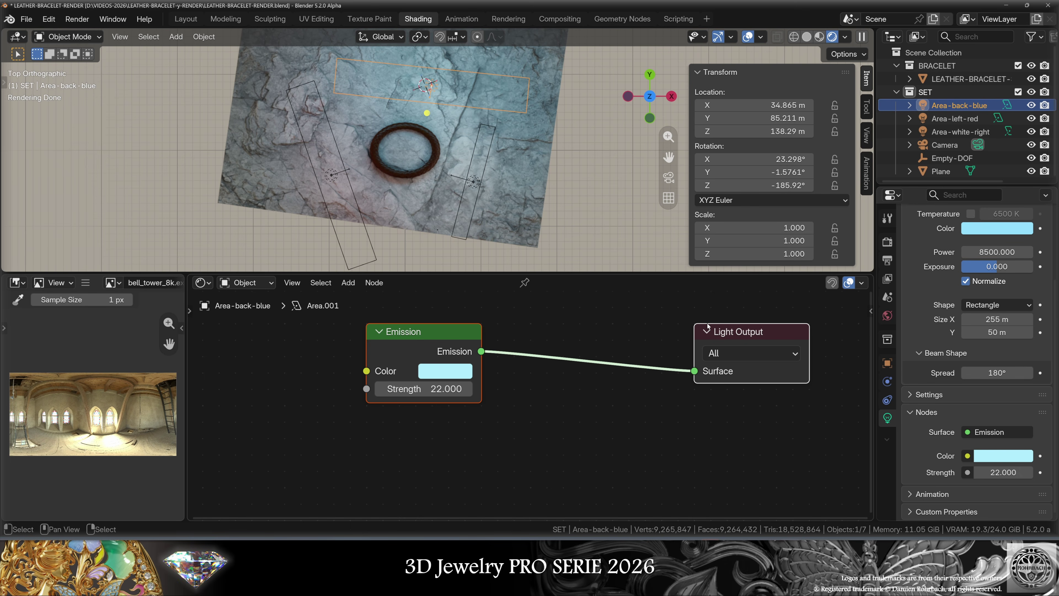
# Compare the settings of the Area-white-right and Area-left-red lights and return to the camera view.
pyautogui.click(473, 181)
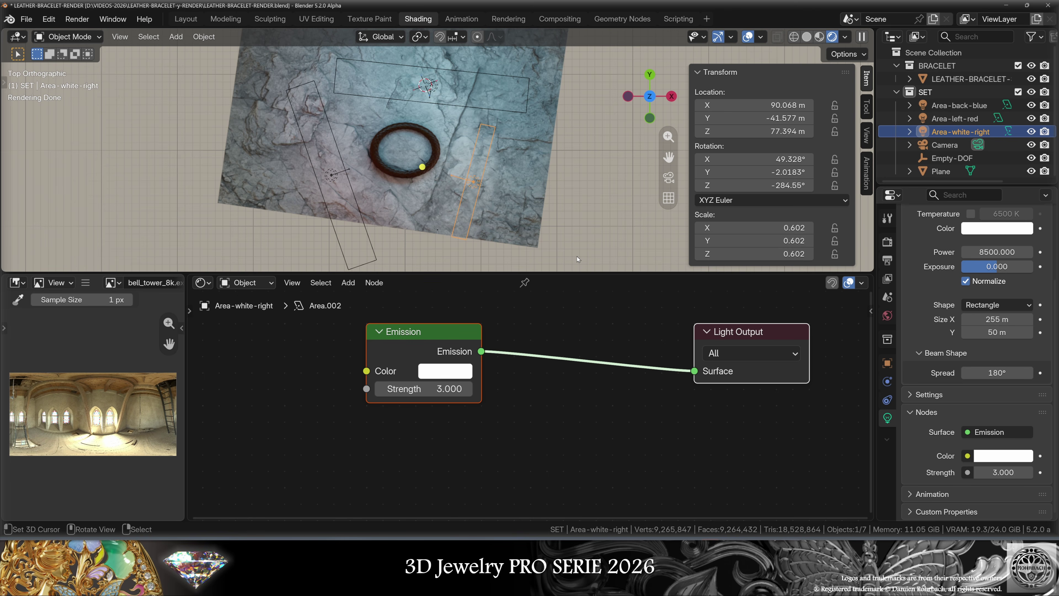
pyautogui.click(336, 176)
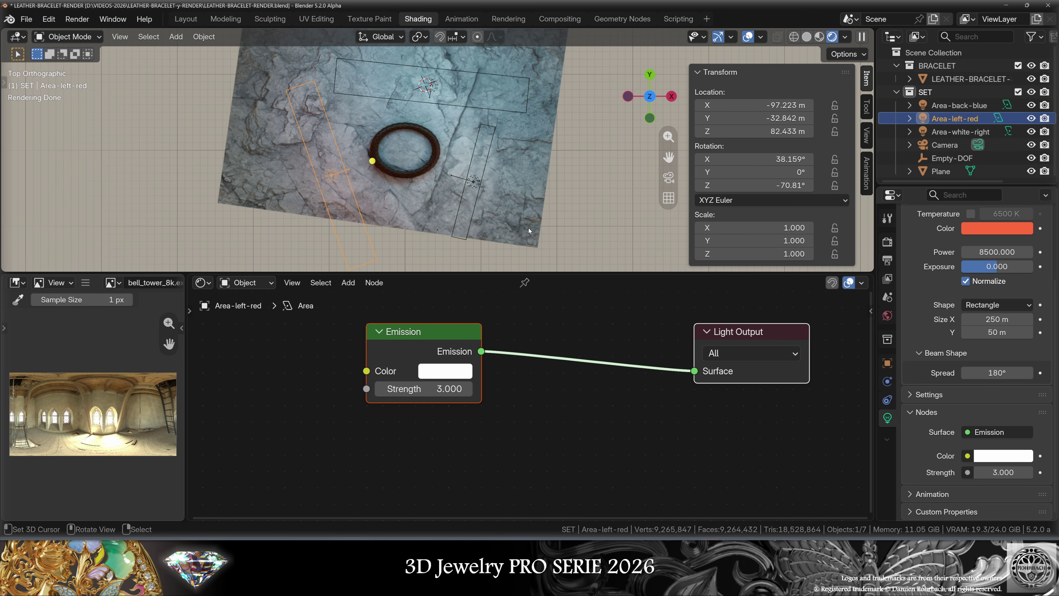
pyautogui.press('KP_0')
# Review the output resolution and the Cycles sampling, denoising, light bounce, clamping and caustics settings.
pyautogui.click(888, 260)
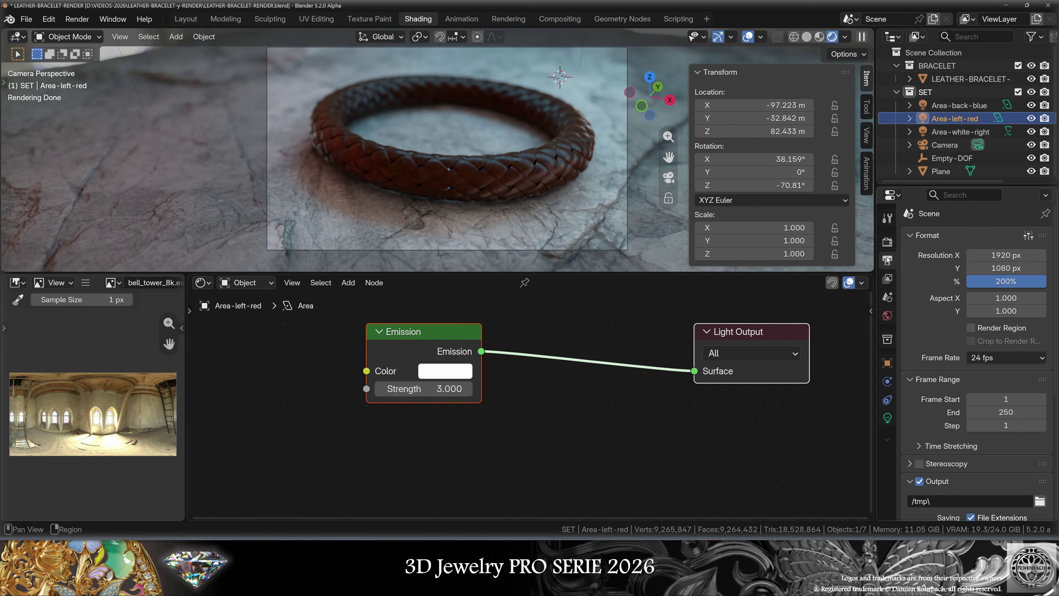
pyautogui.click(887, 242)
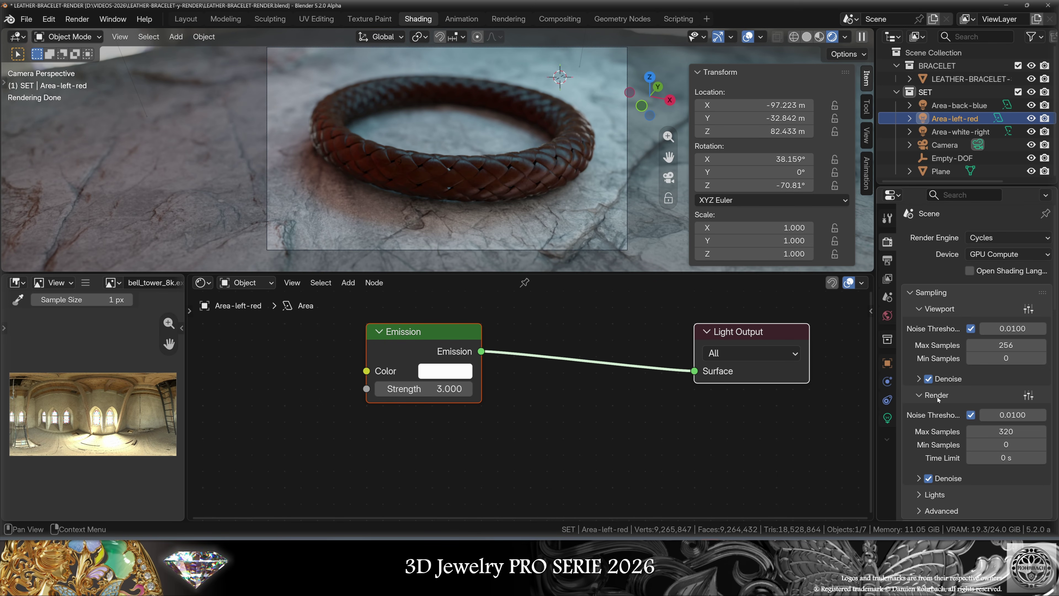
pyautogui.scroll(-5, 938, 400)
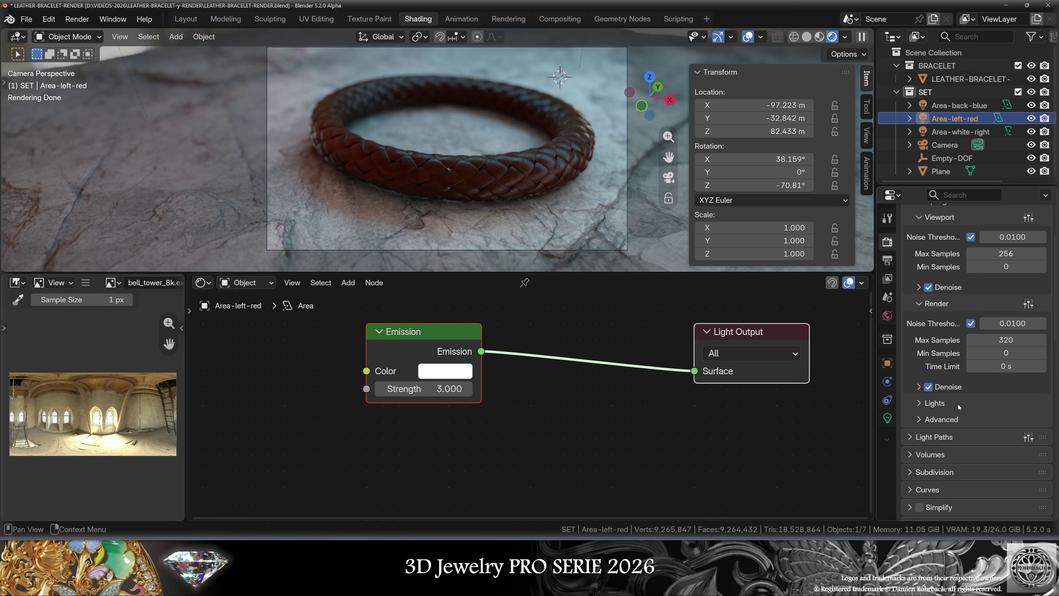
pyautogui.scroll(-8, 958, 407)
pyautogui.click(941, 382)
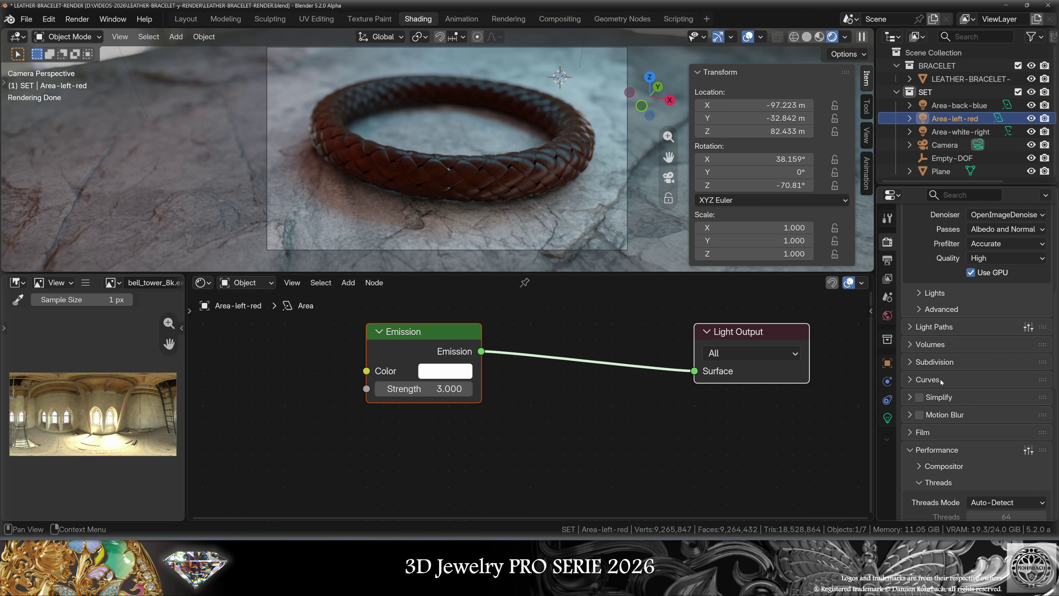
pyautogui.click(934, 327)
pyautogui.scroll(-3, 944, 401)
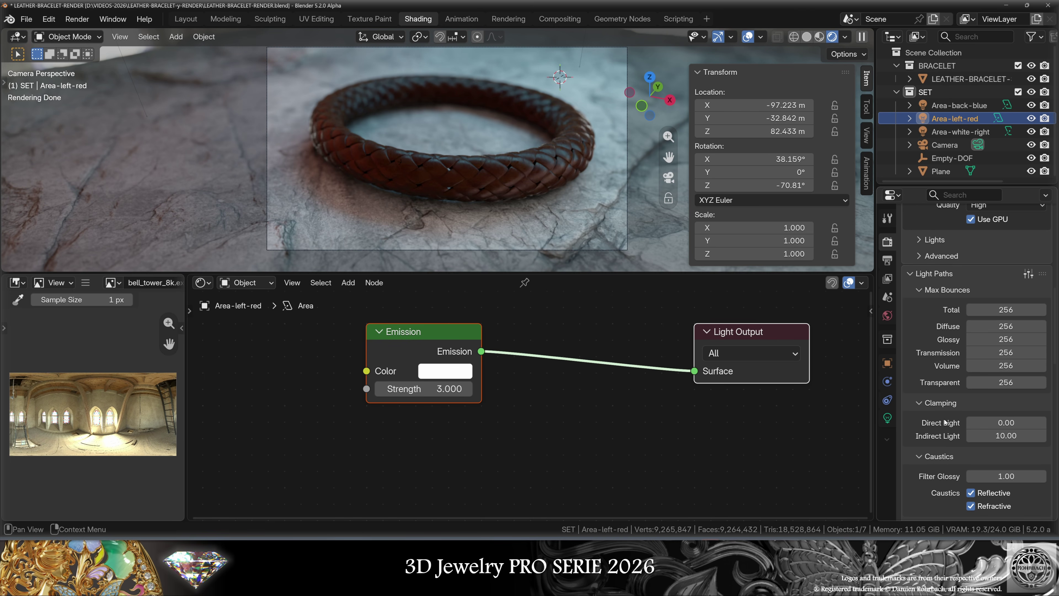
pyautogui.scroll(-2, 946, 422)
# Render the scene and save the result as an RGB PNG with reduced compression, overwriting BRACELET-RENDER-Tuto2.png.
pyautogui.press('F12')
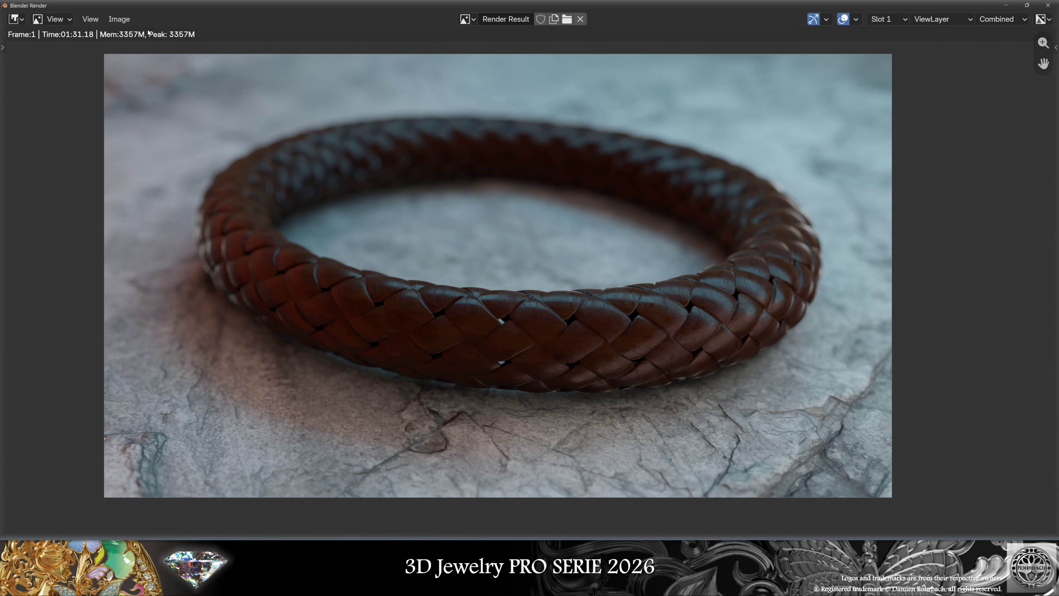
pyautogui.click(119, 19)
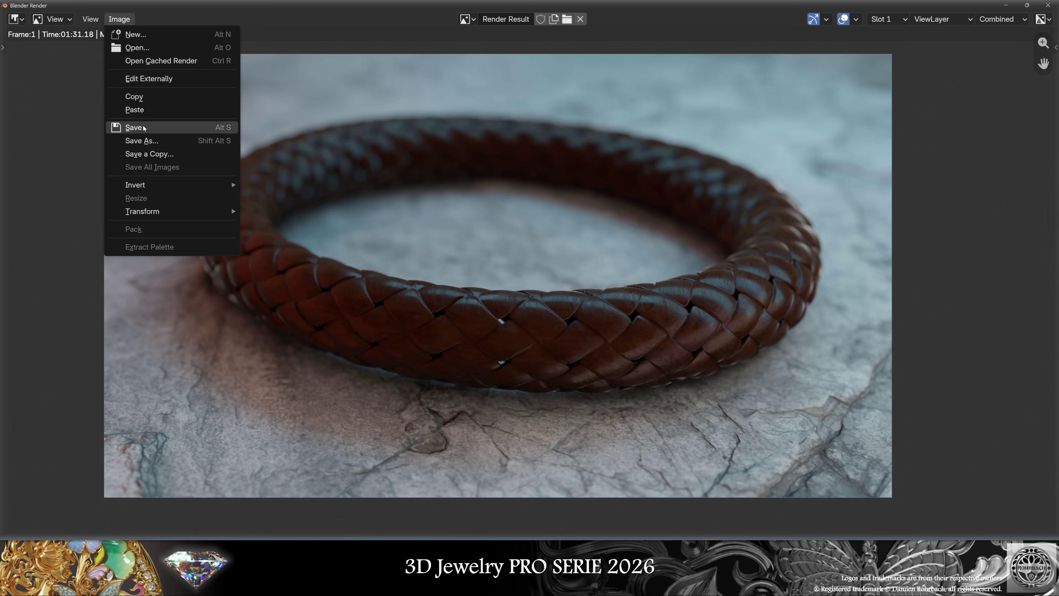
pyautogui.click(137, 192)
pyautogui.click(737, 119)
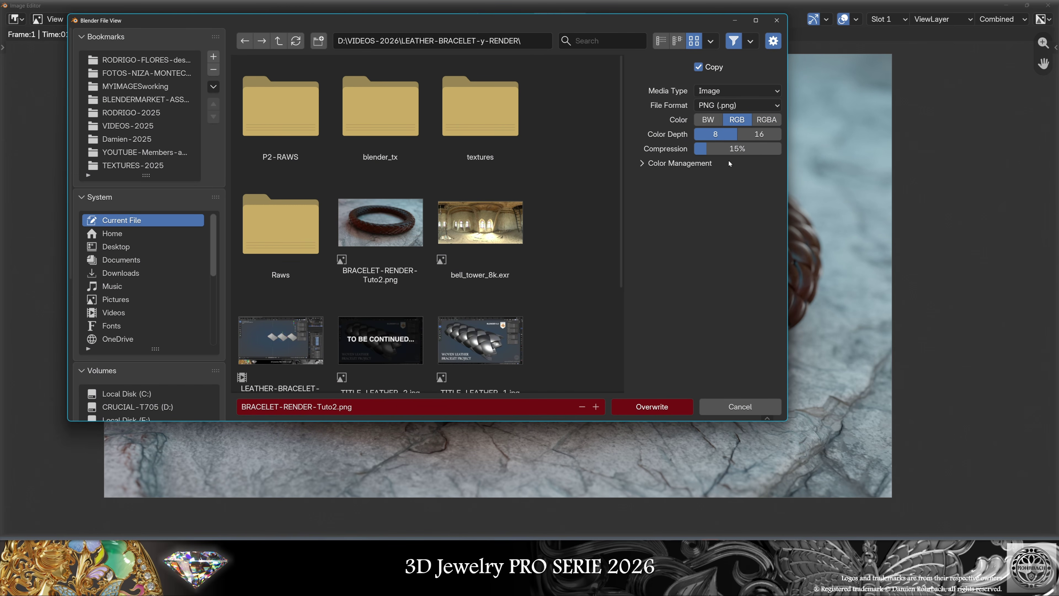
pyautogui.moveTo(734, 149); pyautogui.dragTo(696, 150)
pyautogui.doubleClick(420, 271)
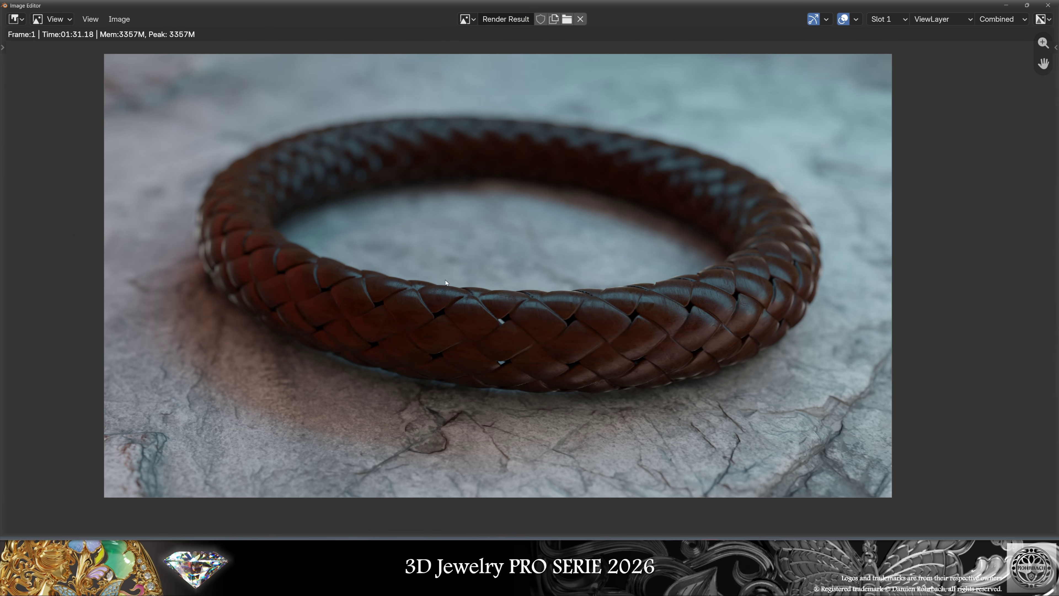